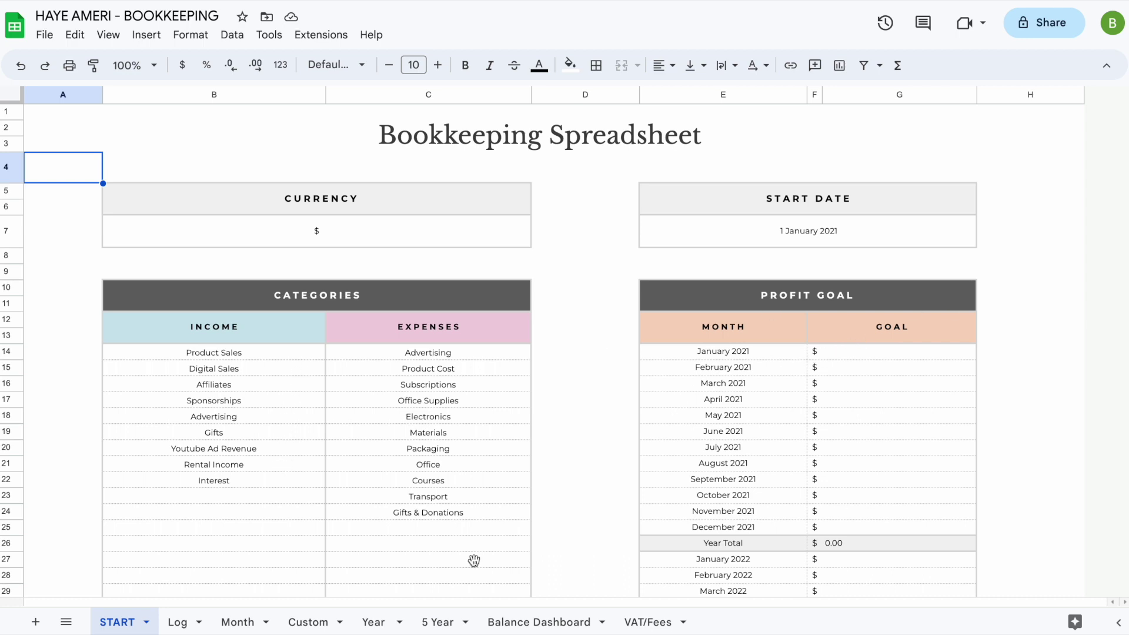
Look through the Log, Month, Custom, Year, 5 Year, Balance Dashboard and VAT/Fees sheets, ending back on the START sheet
click(179, 622)
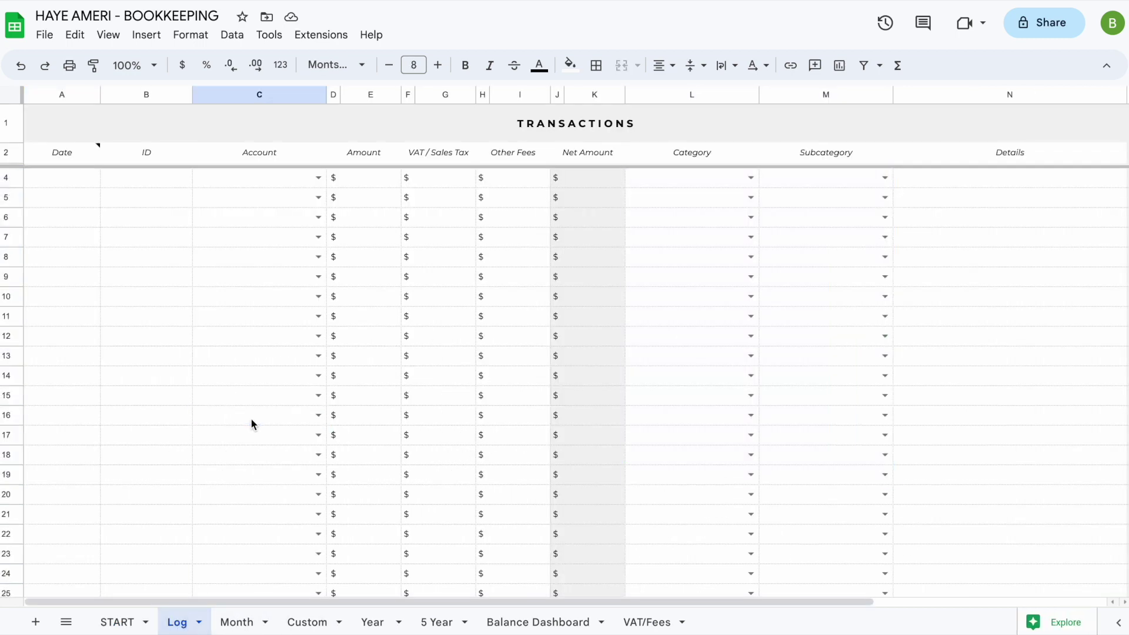
click(241, 626)
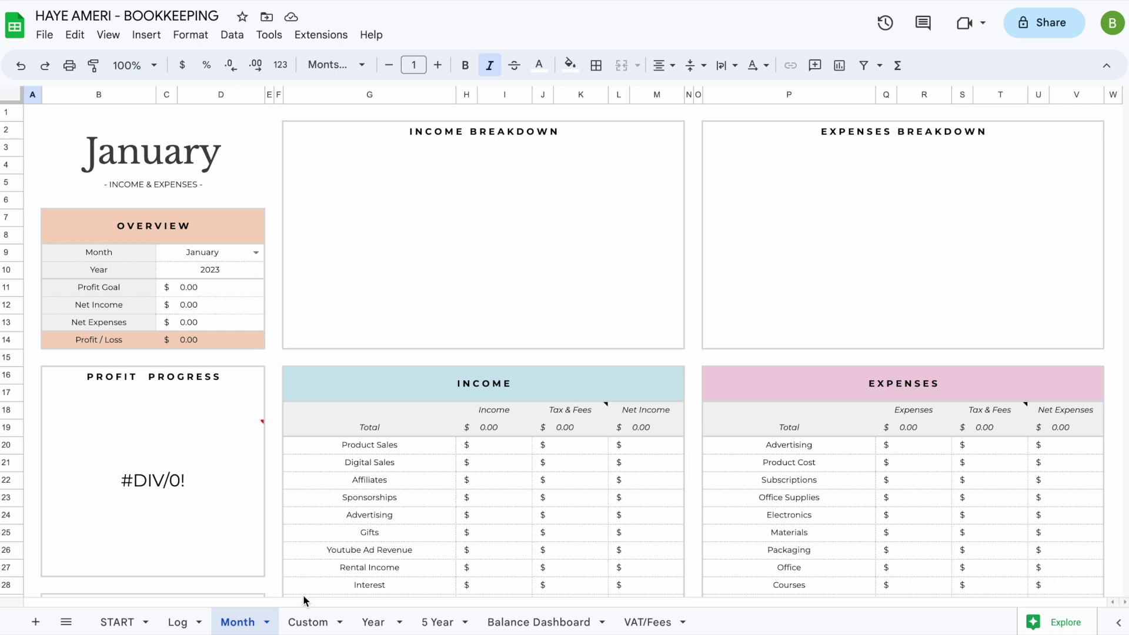
click(304, 622)
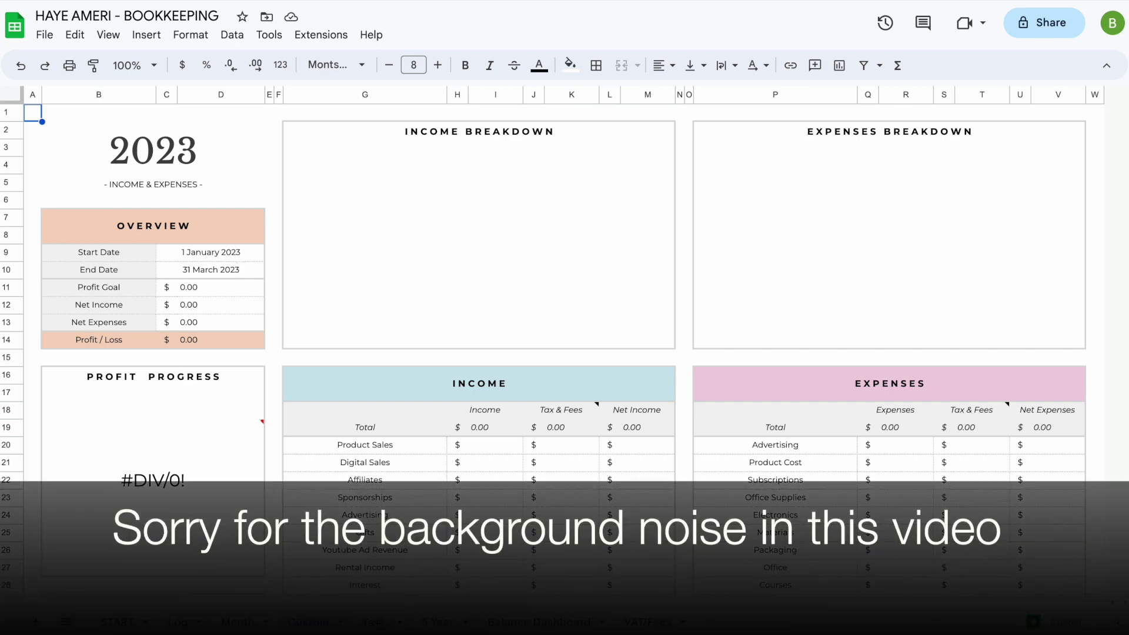
click(374, 621)
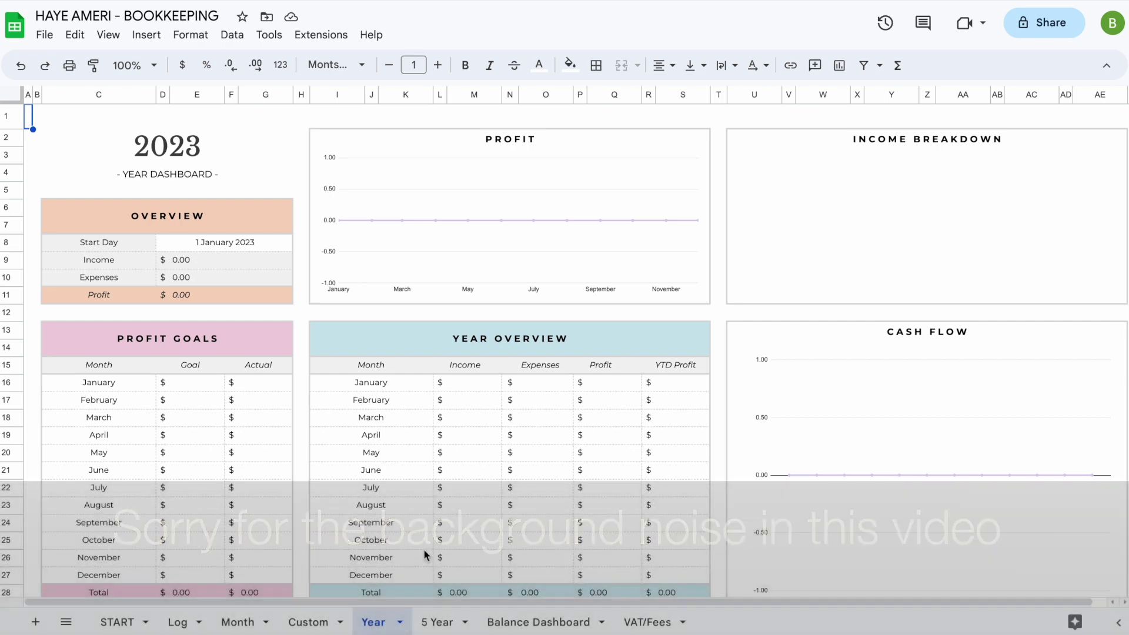
click(437, 624)
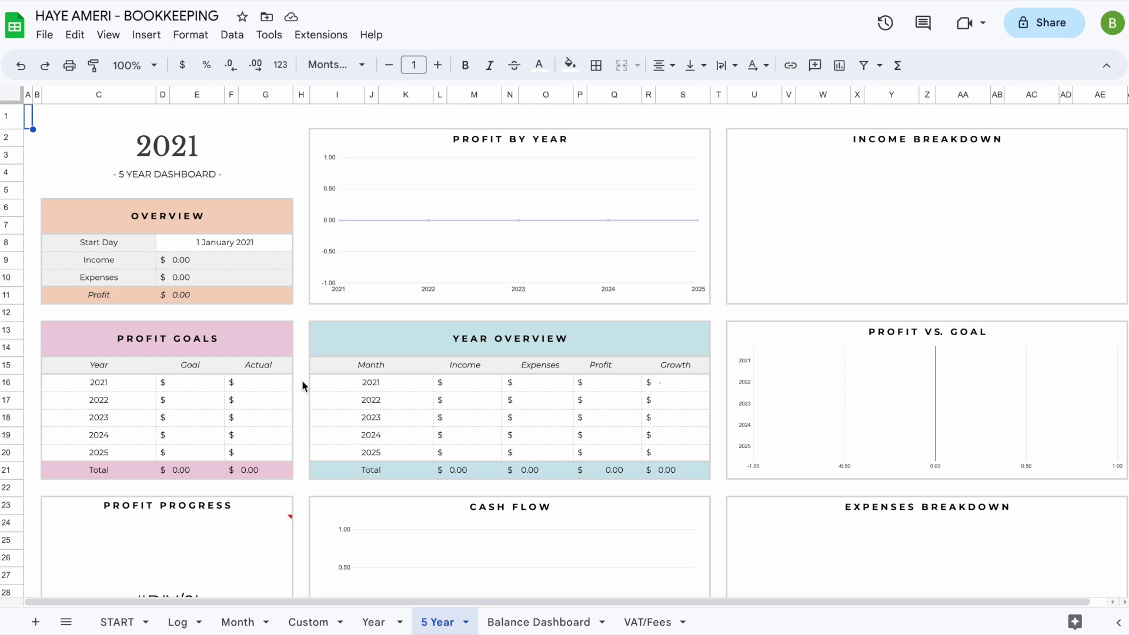
click(529, 623)
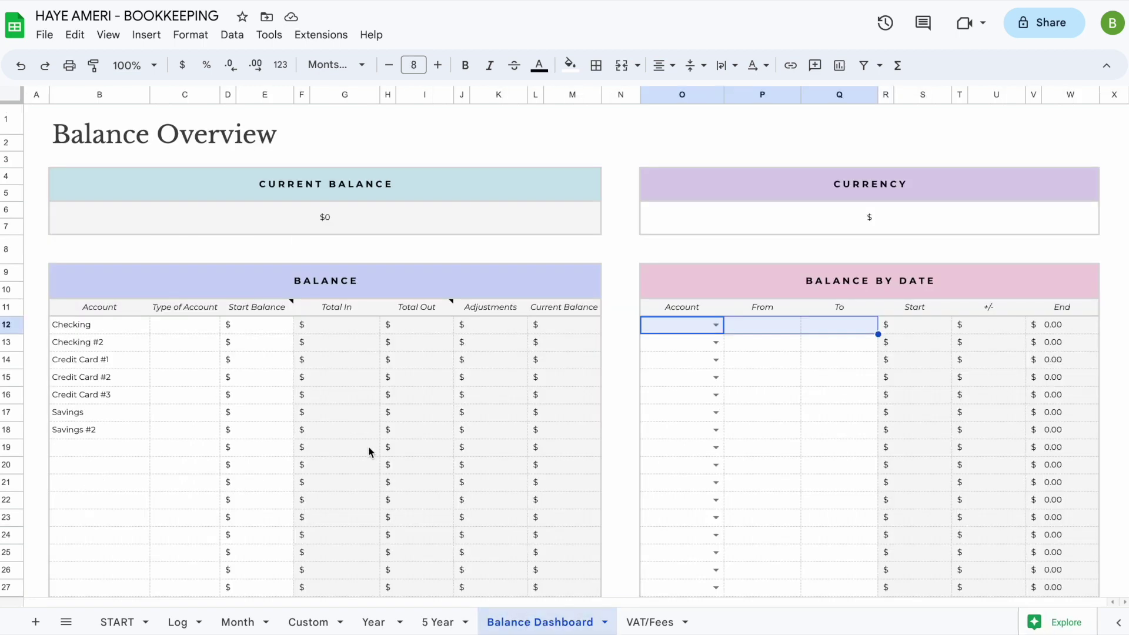
click(193, 349)
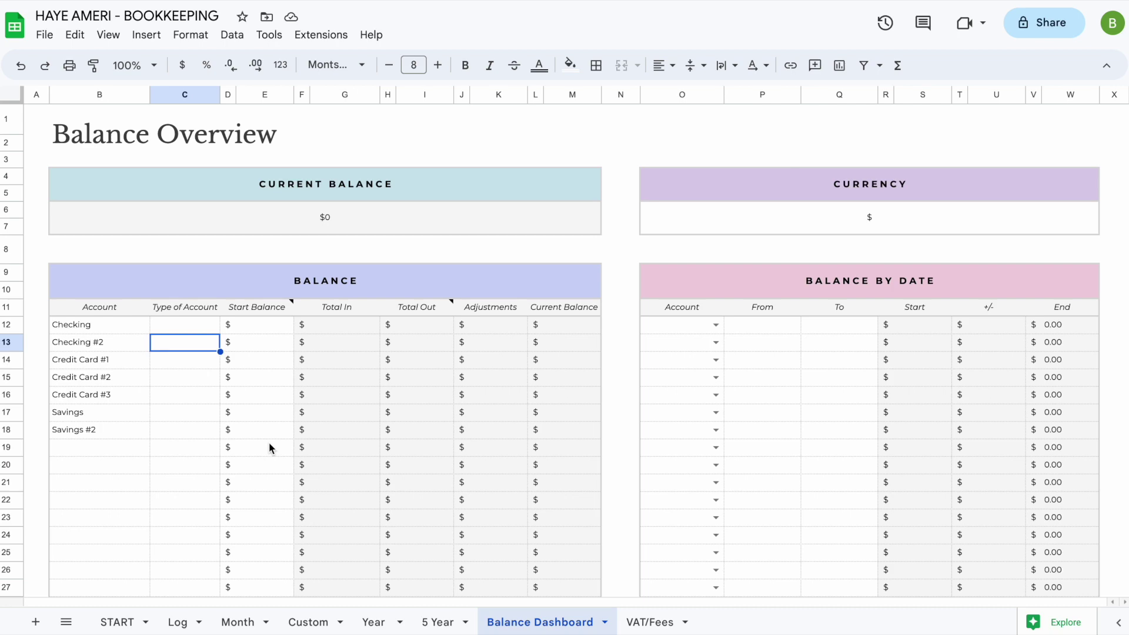
click(650, 622)
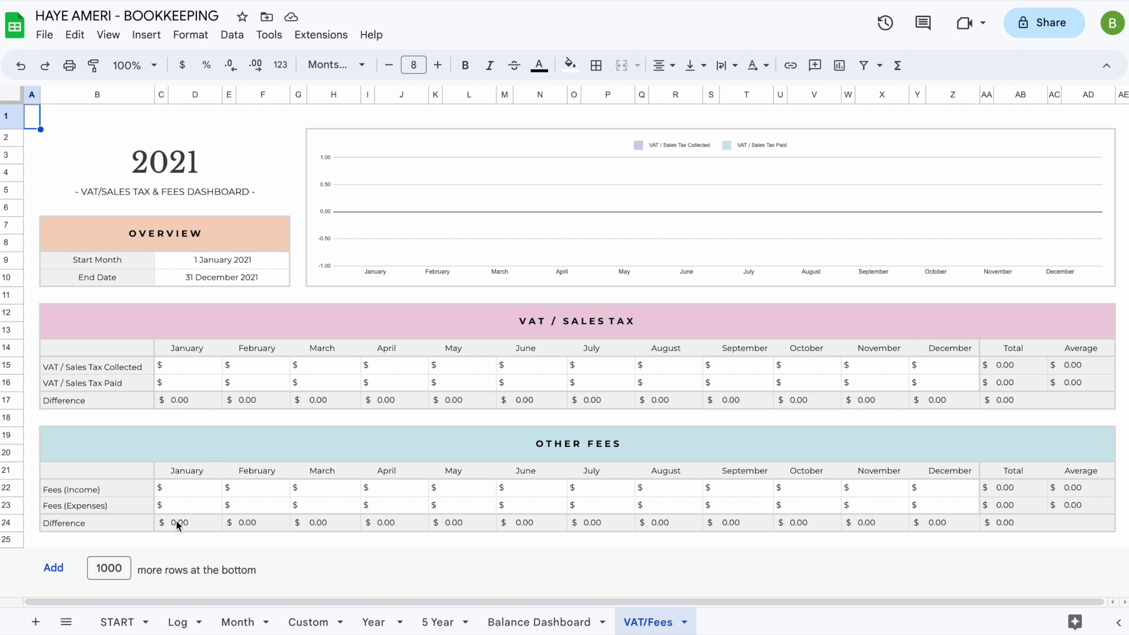
click(118, 621)
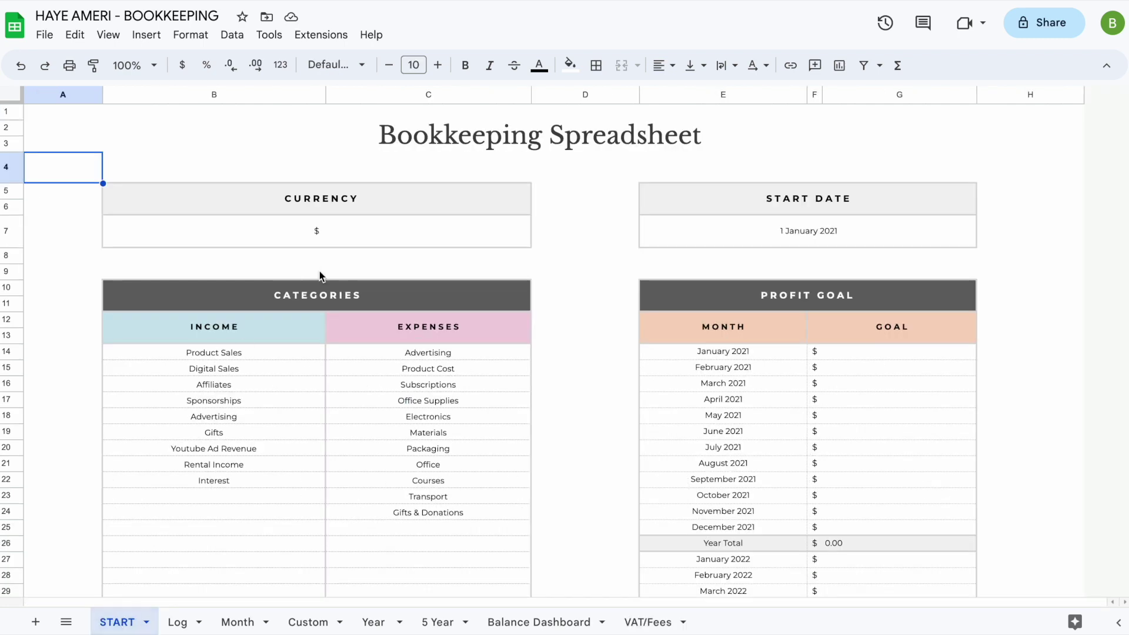
Open the currency symbol cell and the start date calendar to view where these settings are edited
click(327, 235)
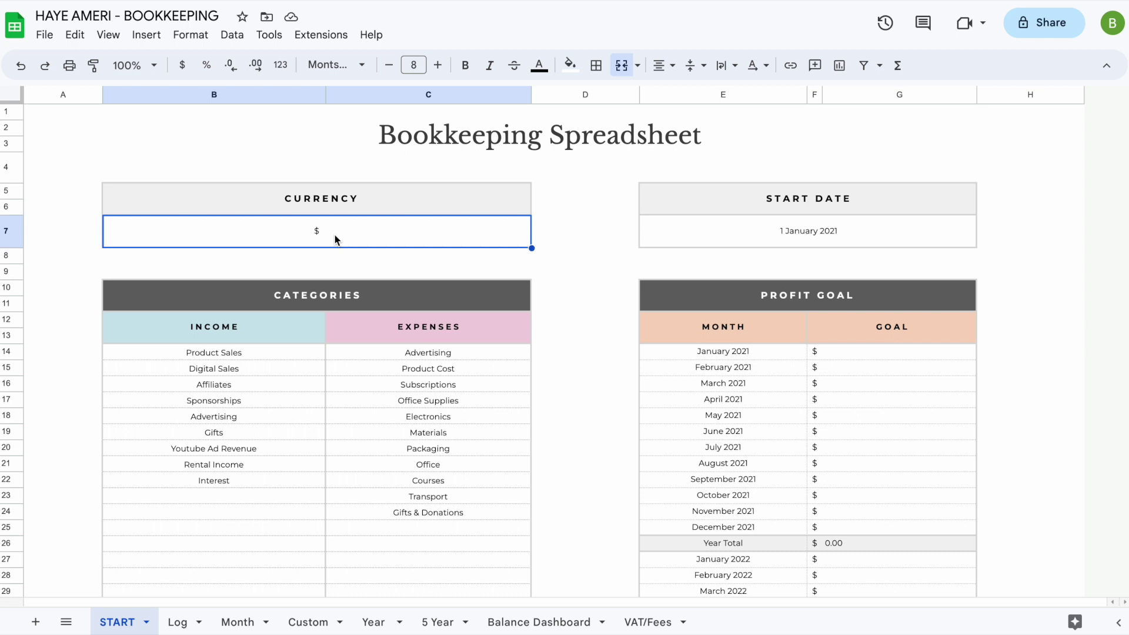
double_click(332, 232)
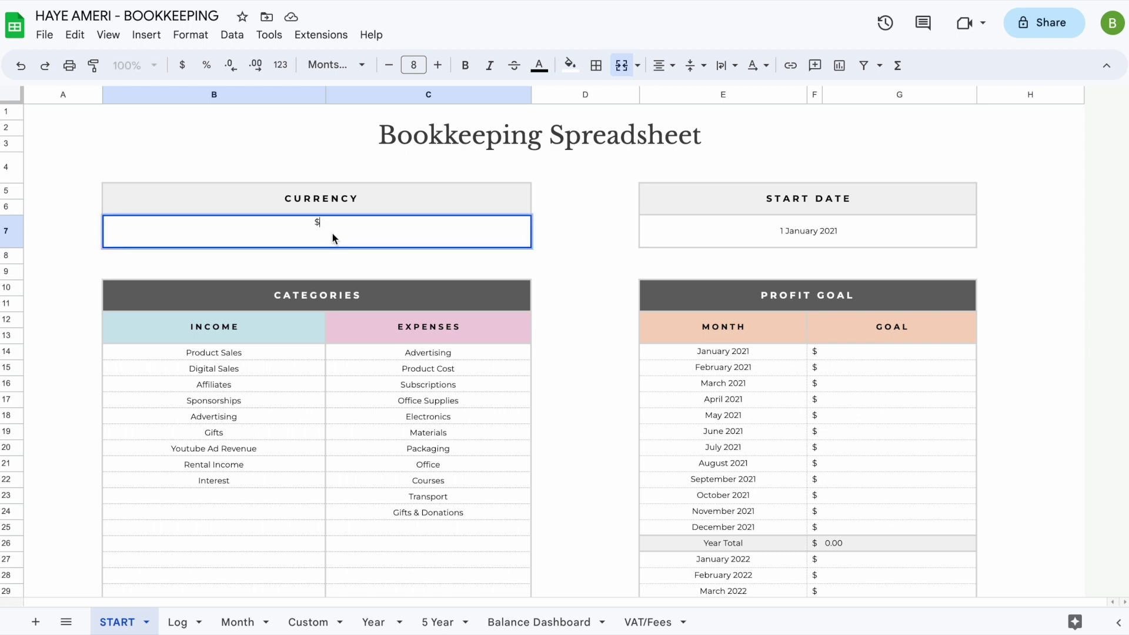
key(BackSpace)
text(€)
key(Return)
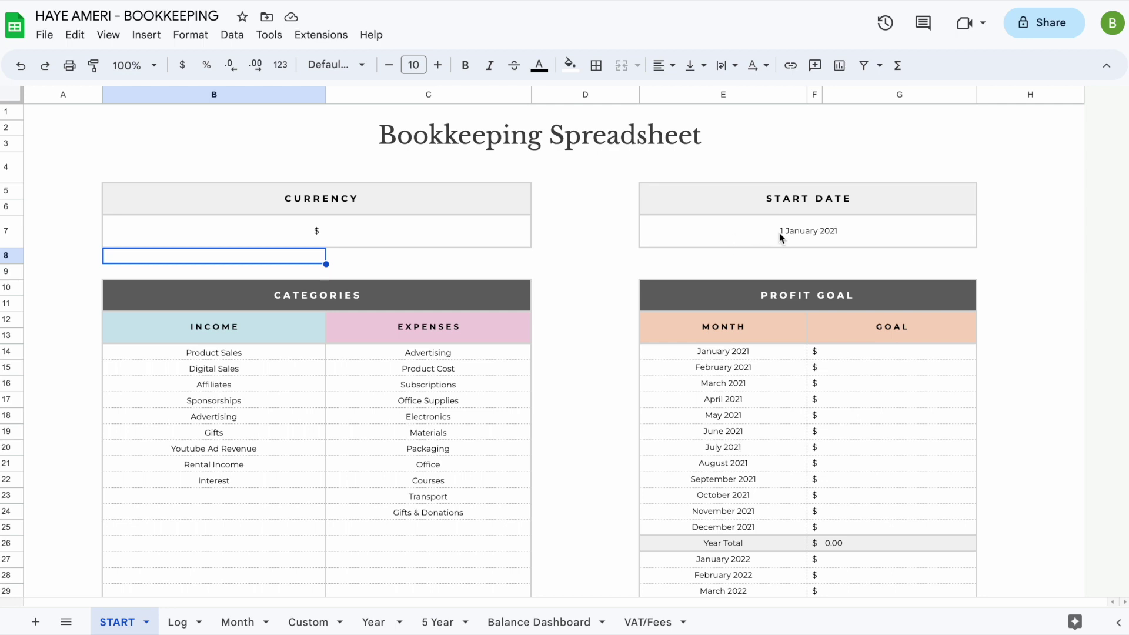
double_click(795, 231)
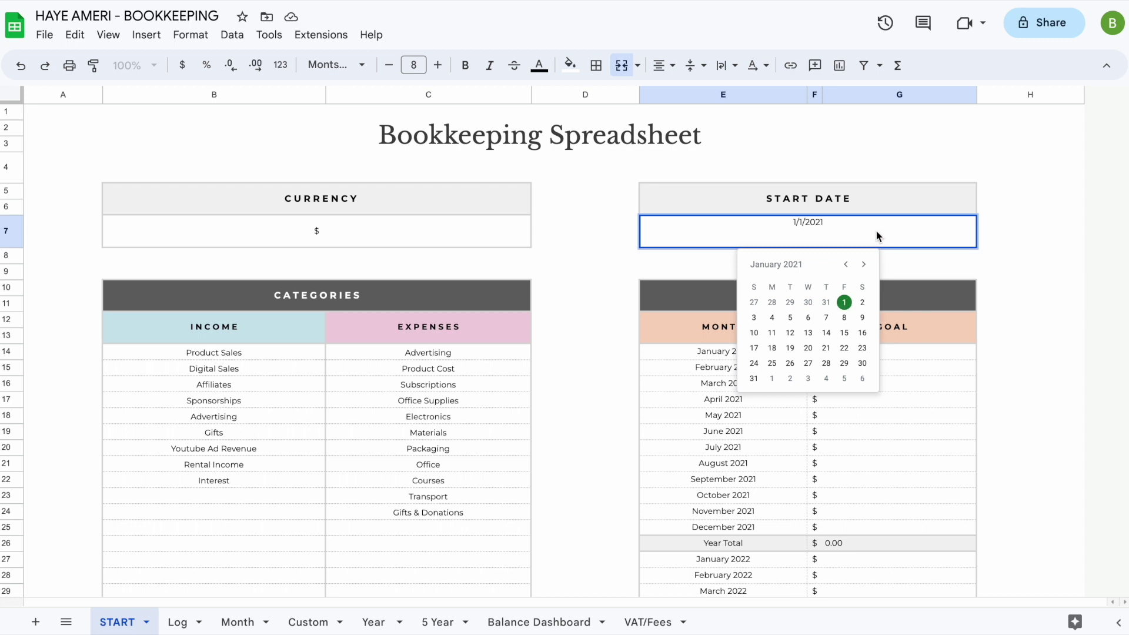
key(Return)
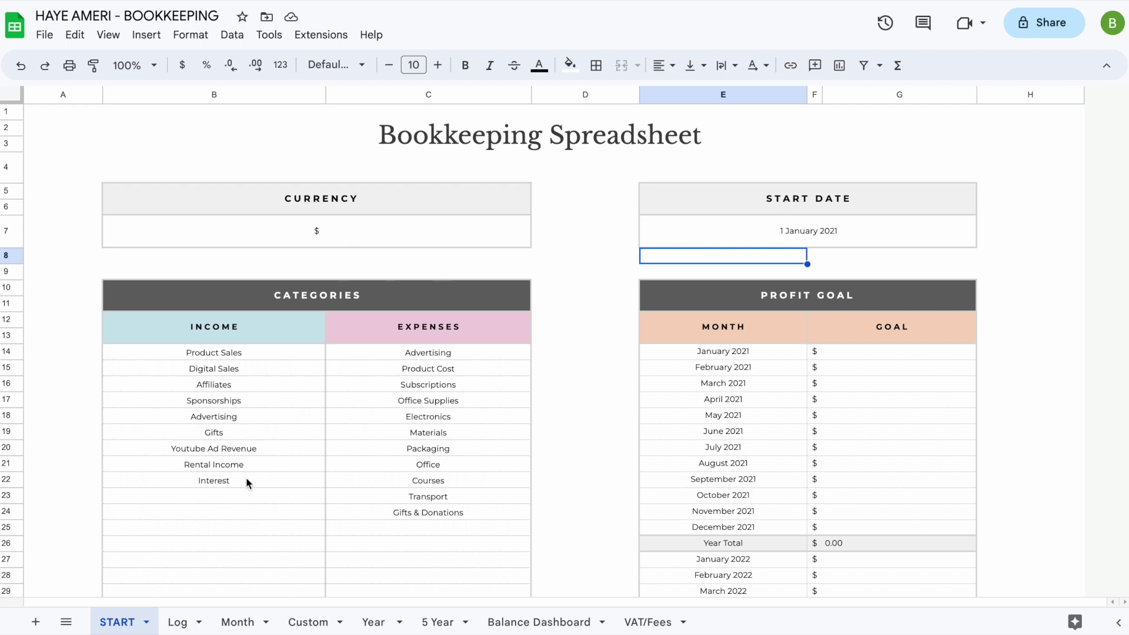
Add the income category "Test Example" in the first empty row below Interest
scroll(246, 477, down, 2)
drag(259, 277, 247, 466)
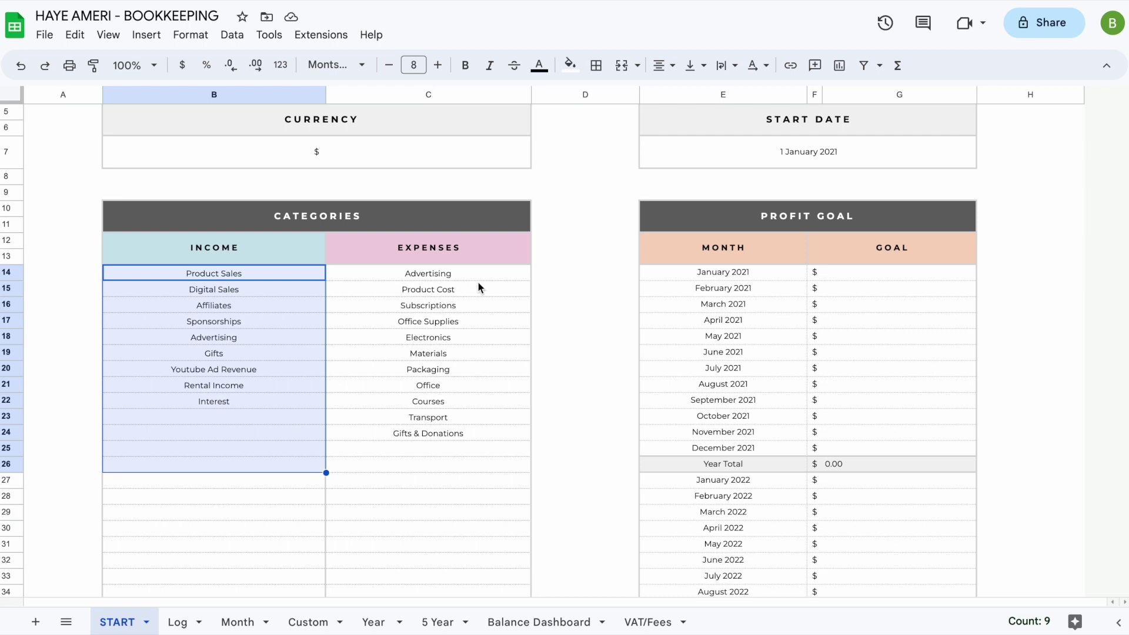
click(257, 434)
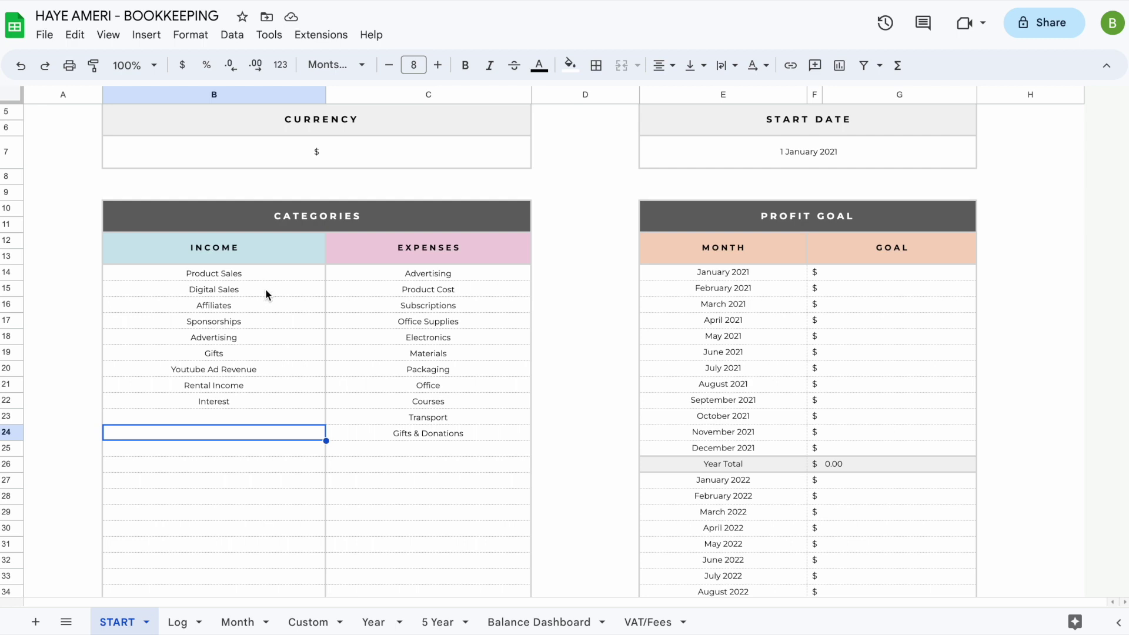
click(252, 418)
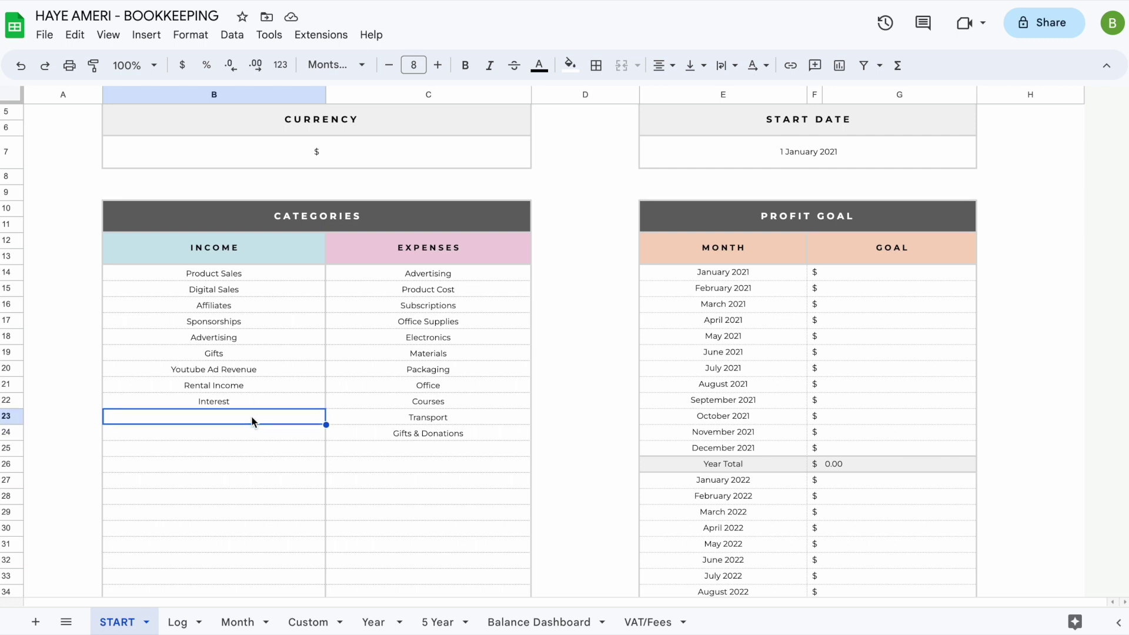
double_click(225, 419)
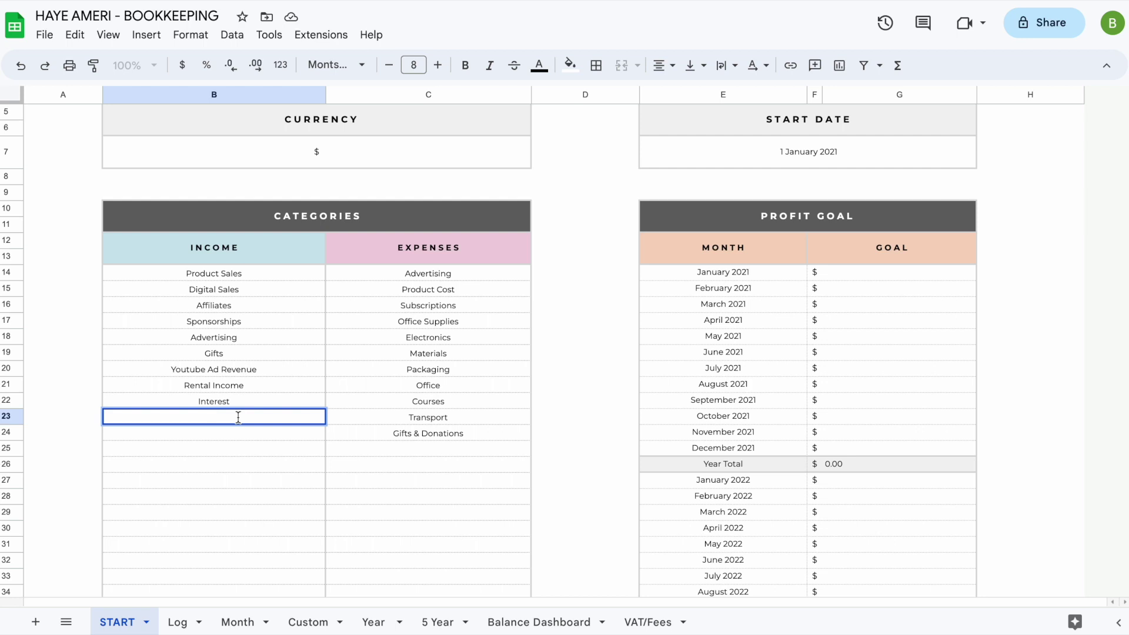
text(Test Example)
key(Return)
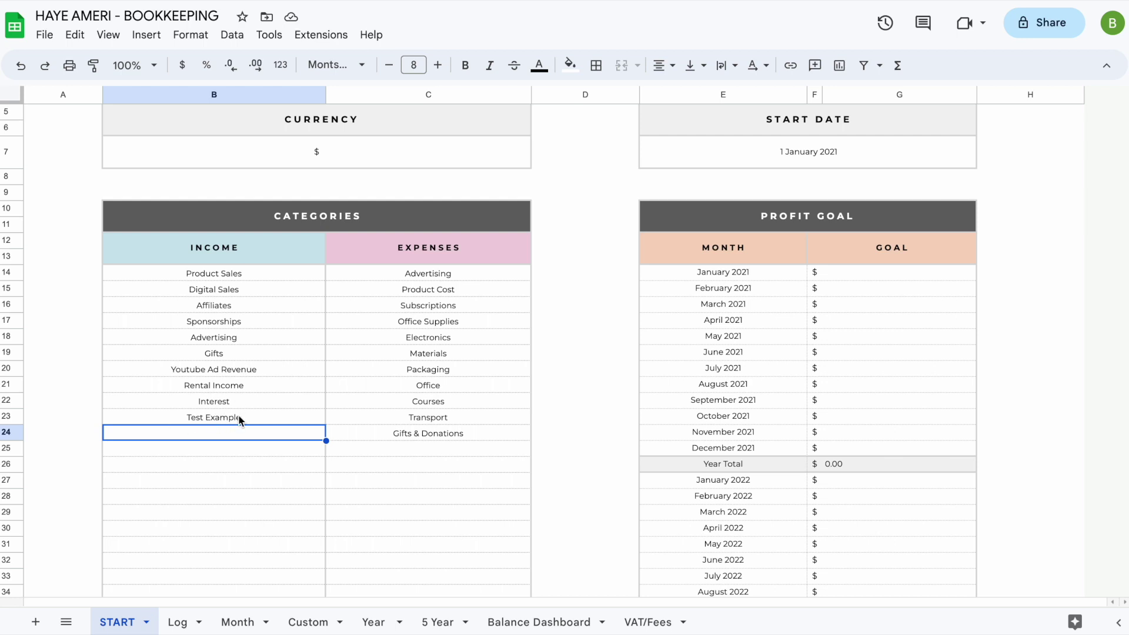
Set the bookkeeping start date to 1 January 2023 using its calendar
scroll(273, 415, up, 2)
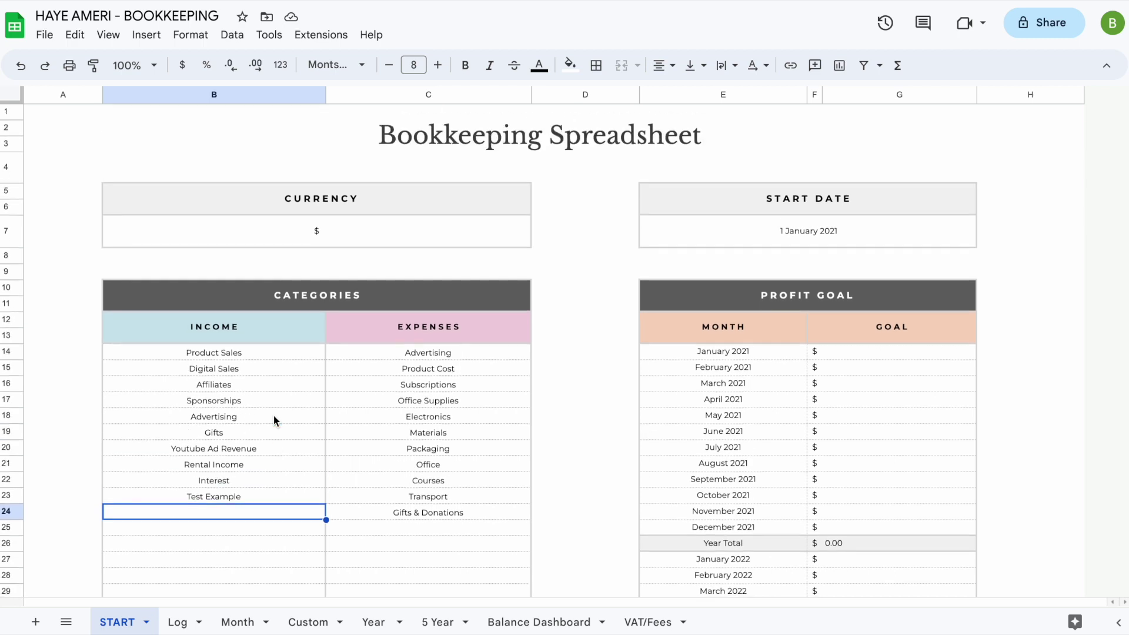
click(853, 351)
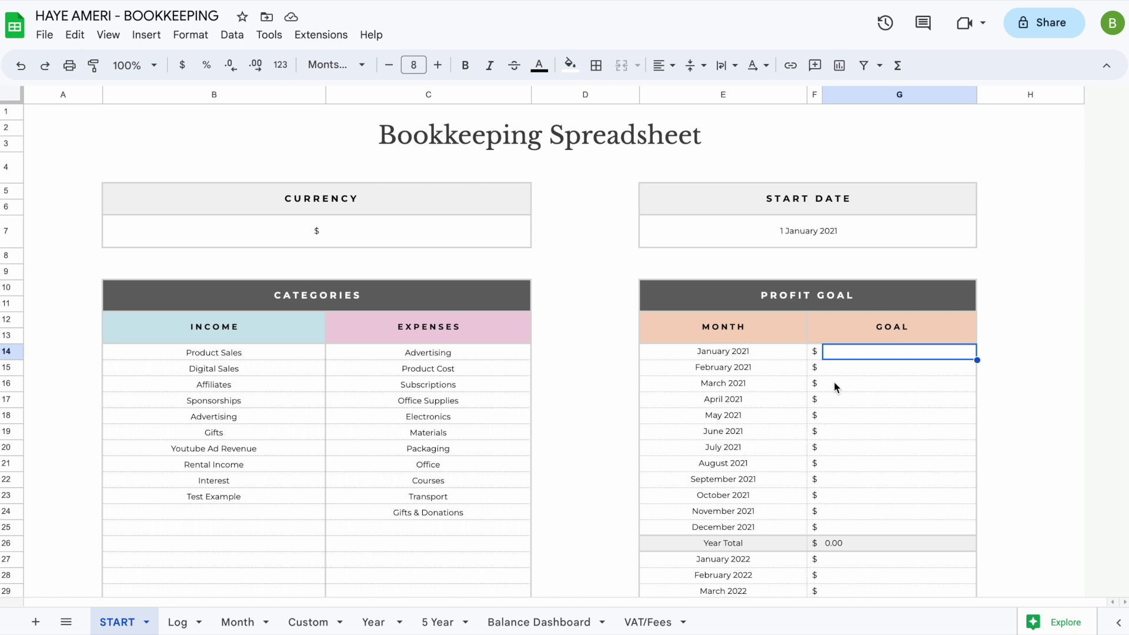
double_click(851, 240)
double_click(865, 265)
double_click(864, 265)
triple_click(865, 265)
triple_click(864, 265)
triple_click(865, 265)
double_click(865, 265)
double_click(865, 265)
triple_click(865, 265)
double_click(864, 265)
click(865, 265)
click(865, 266)
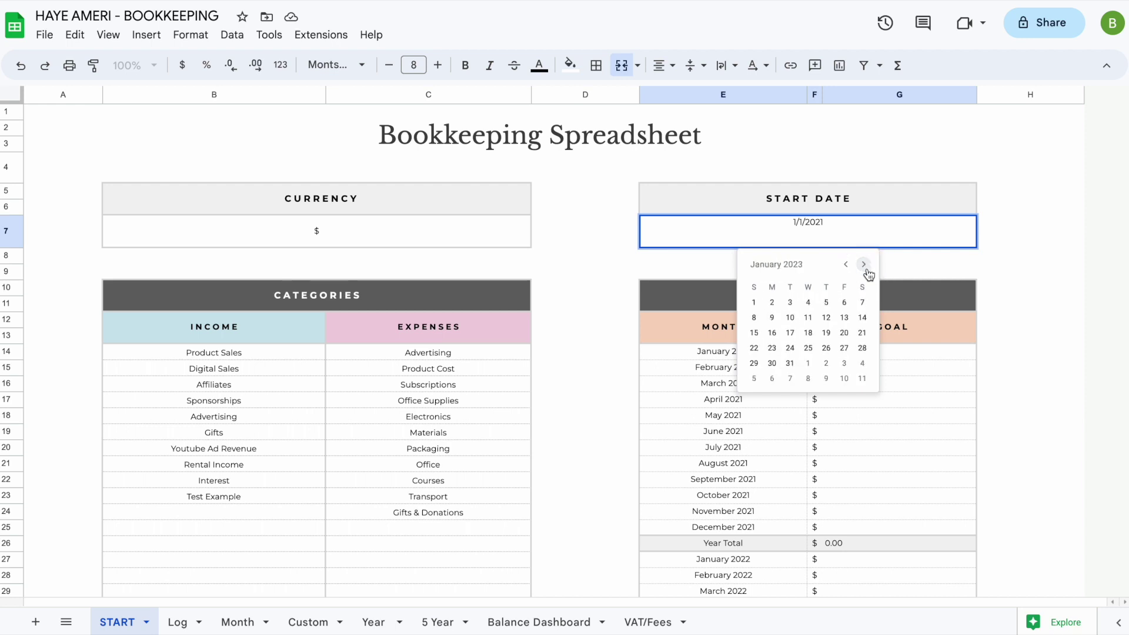
click(754, 304)
Fill in the 2023 monthly profit goals with 5000 for each month, except 7500 for June
click(838, 353)
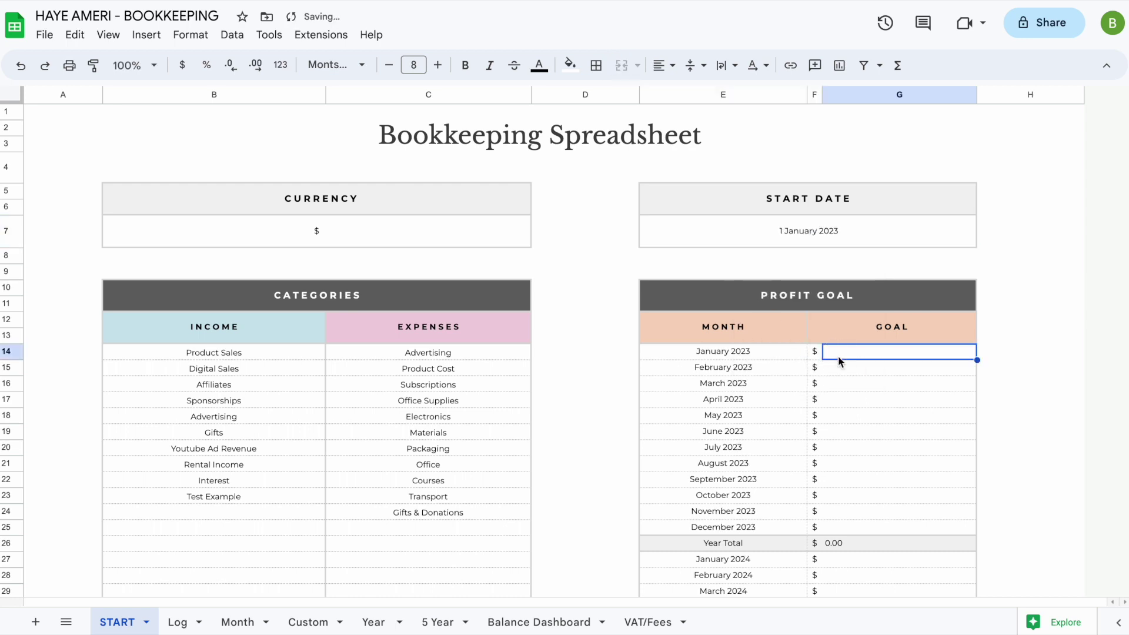
text(5000)
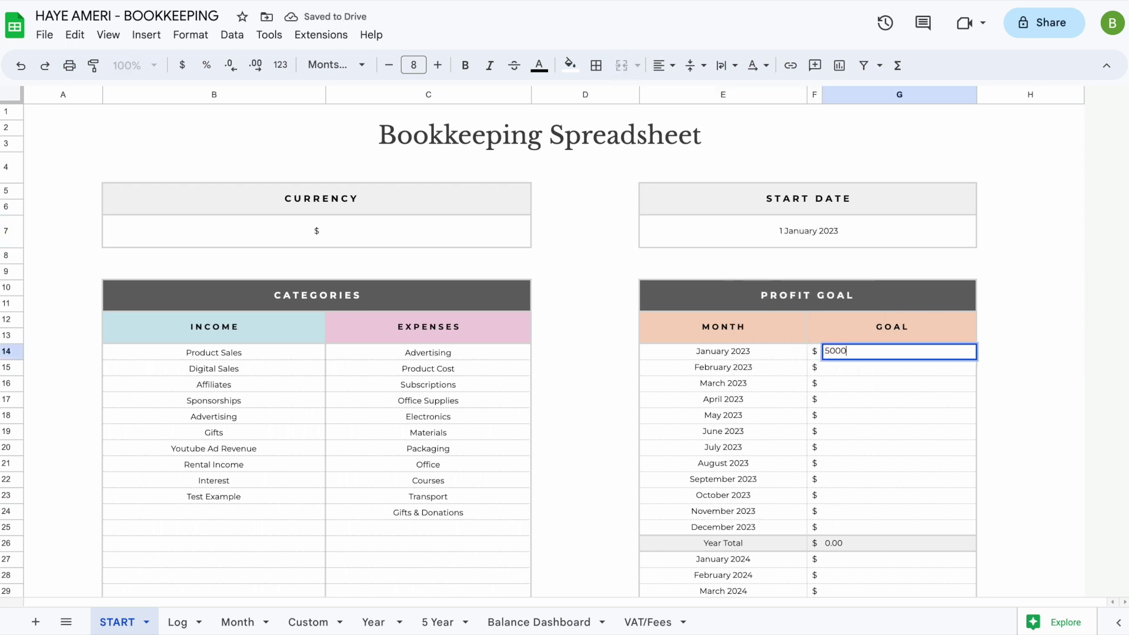
key(Return)
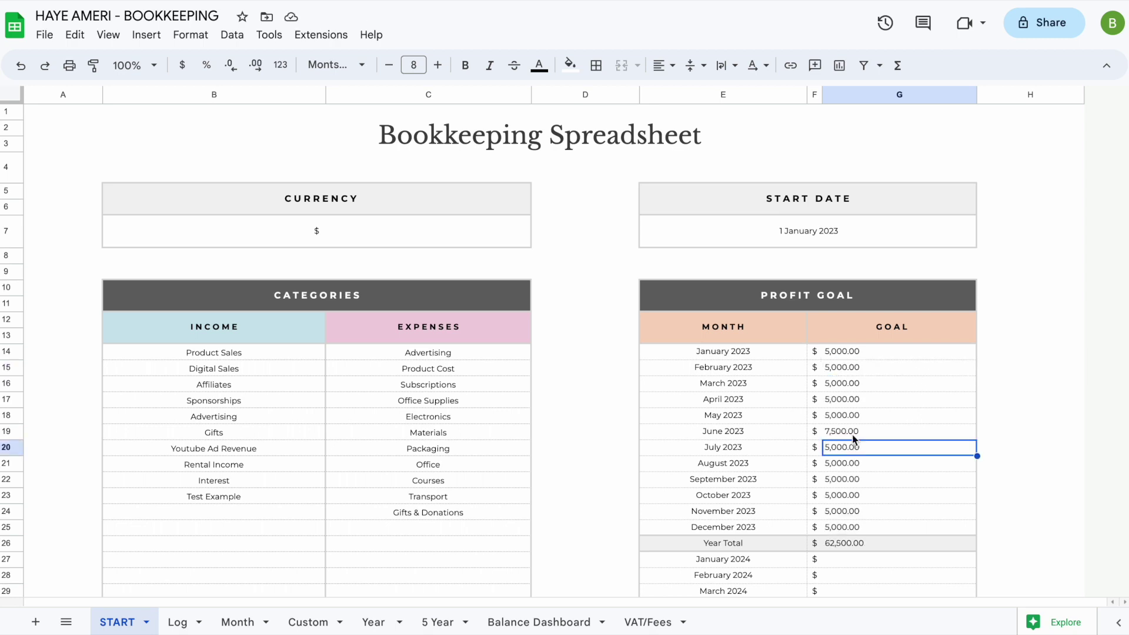
scroll(854, 439, down, 2)
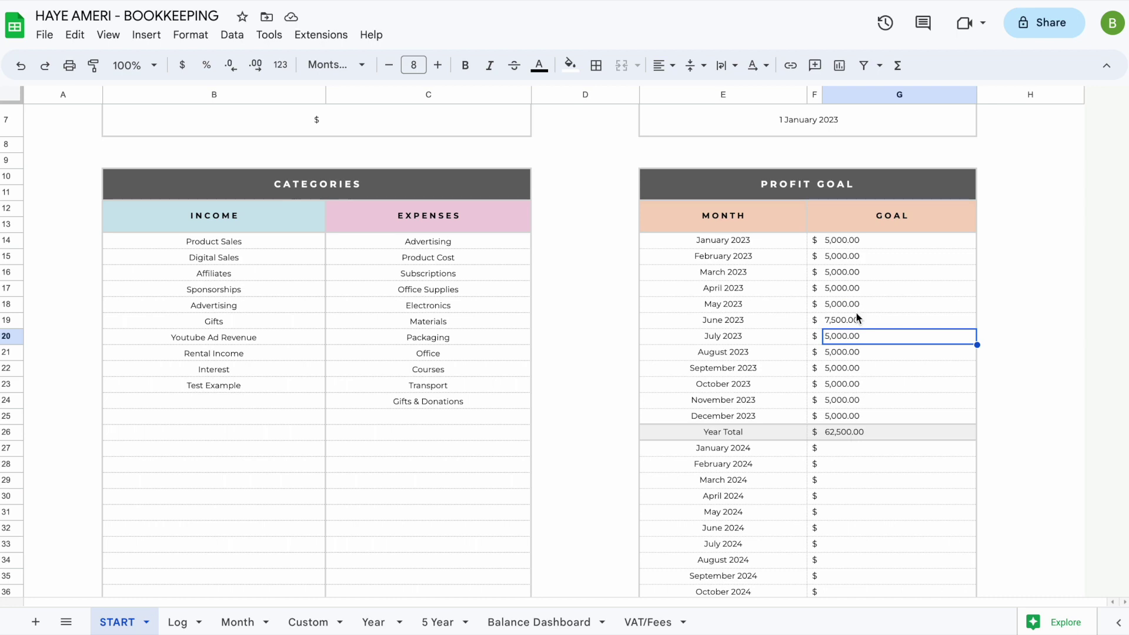
scroll(856, 313, up, 2)
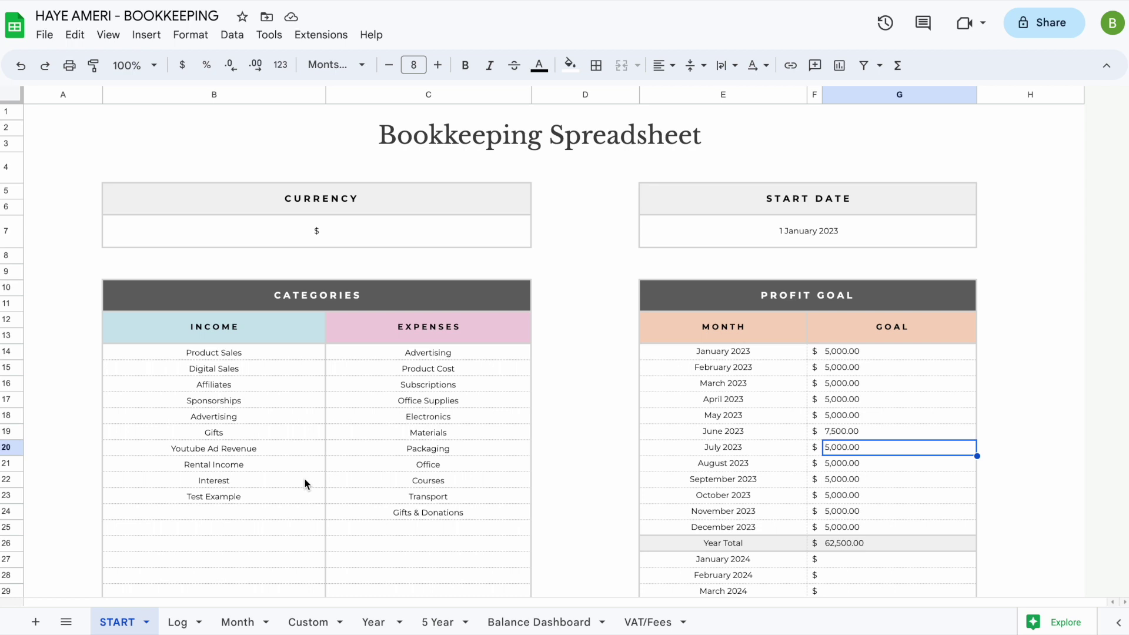
On the Log sheet, fill the Date, Amount, Category and Subcategory header cells with light green
click(177, 623)
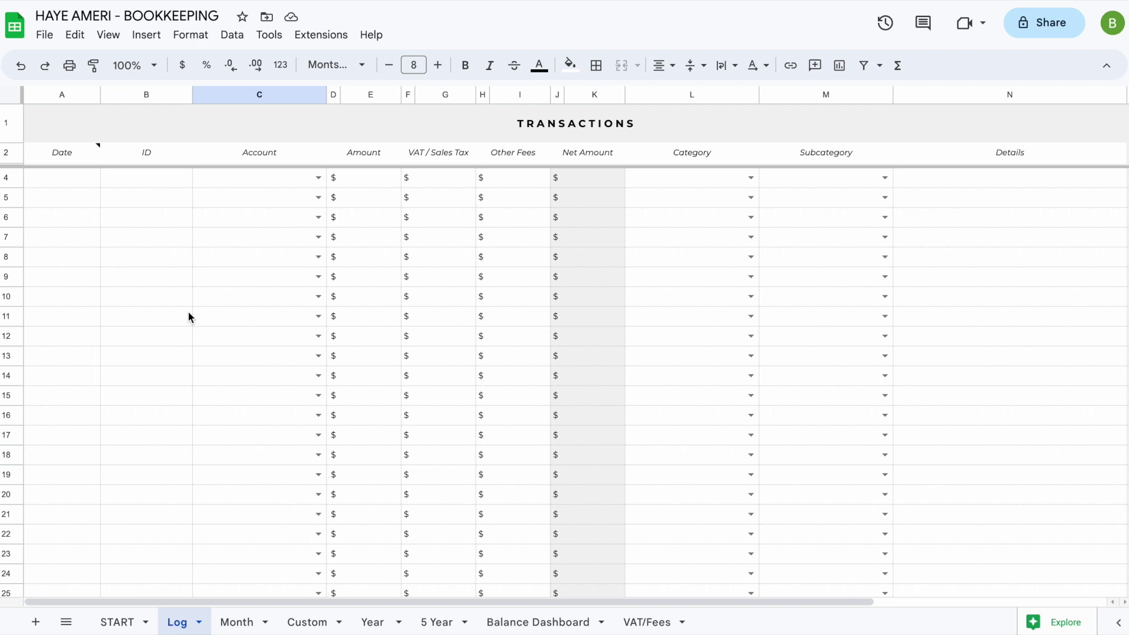
click(188, 313)
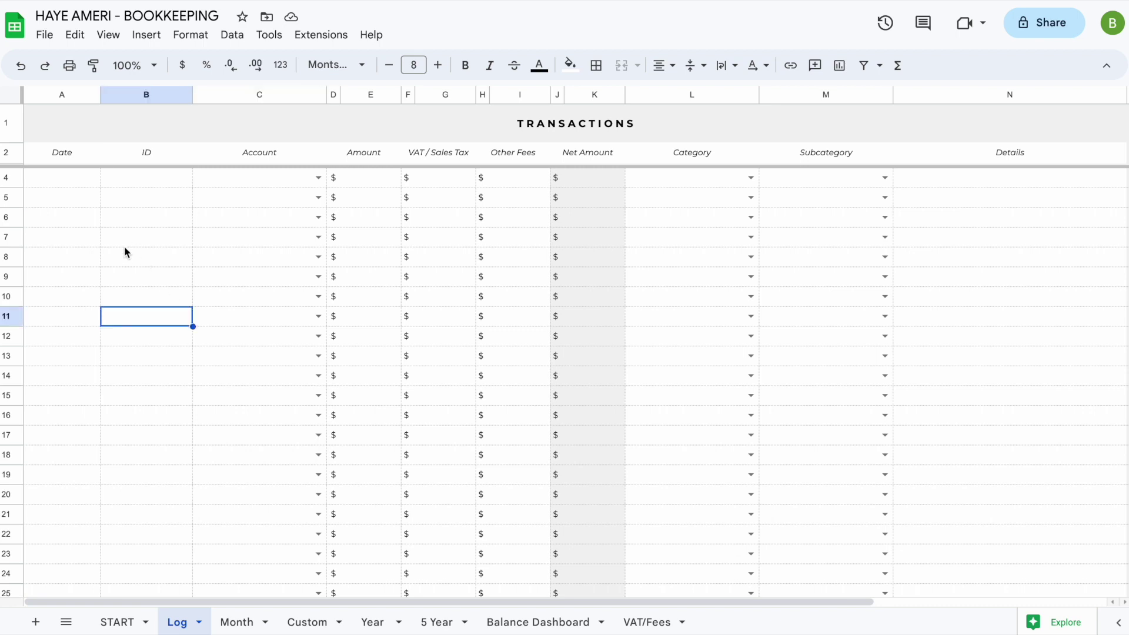
click(75, 155)
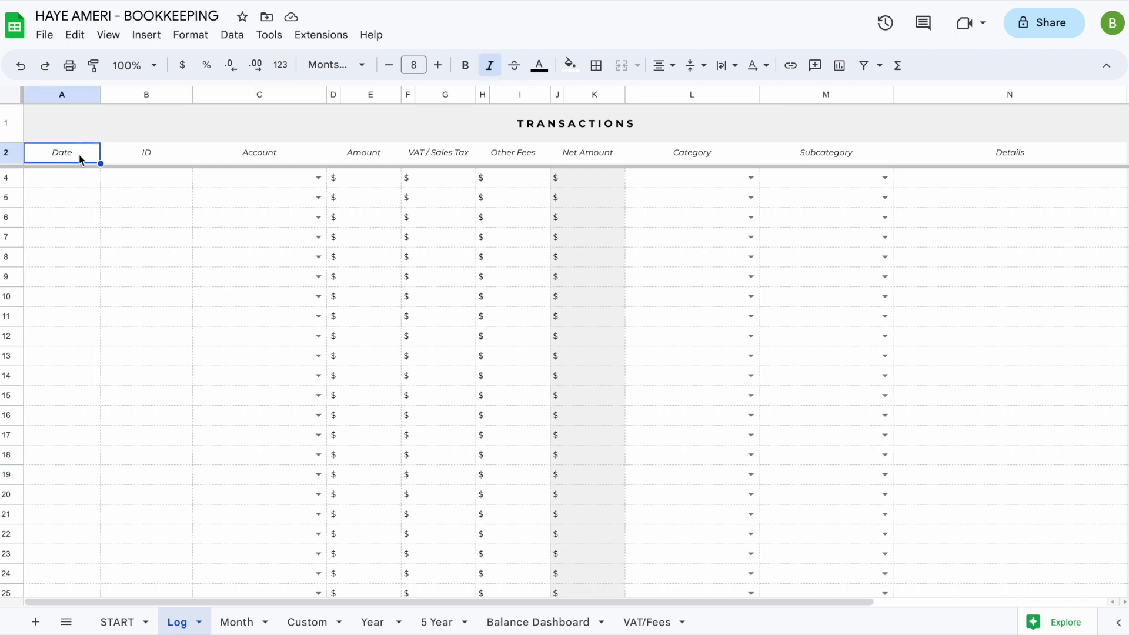
ctrl+click(372, 155)
ctrl+click(706, 154)
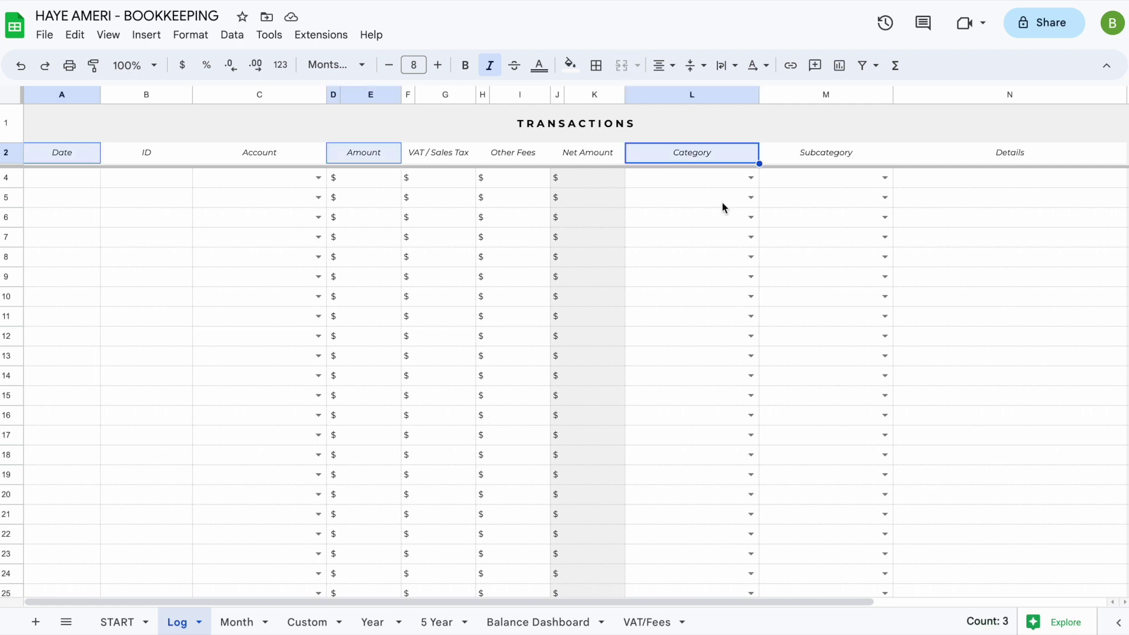
ctrl+click(818, 160)
click(570, 65)
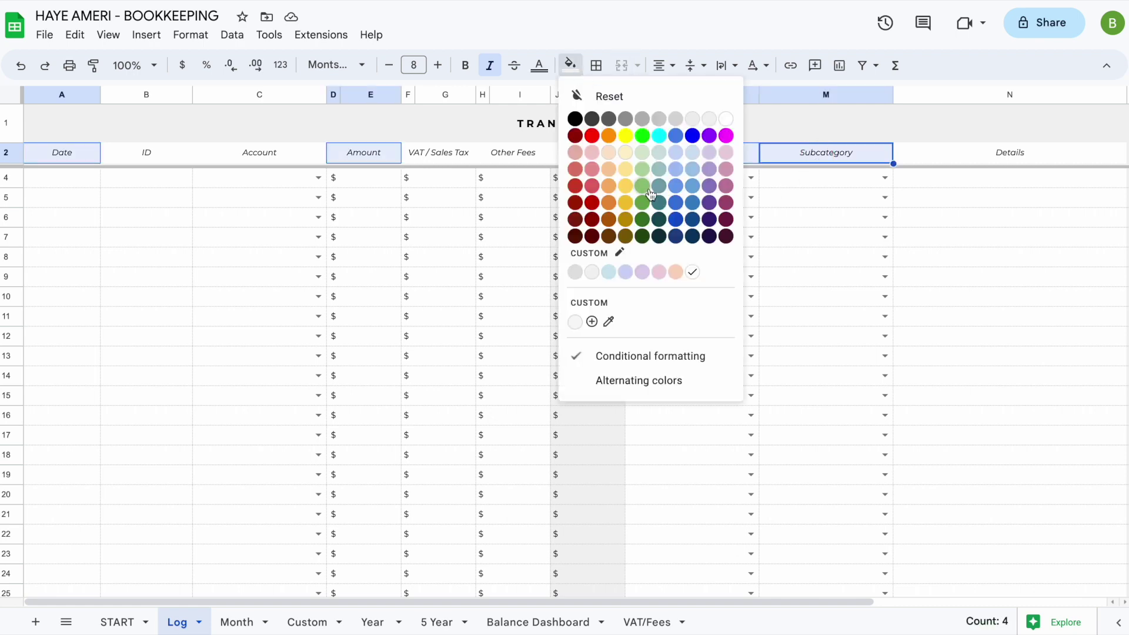
click(644, 154)
click(172, 294)
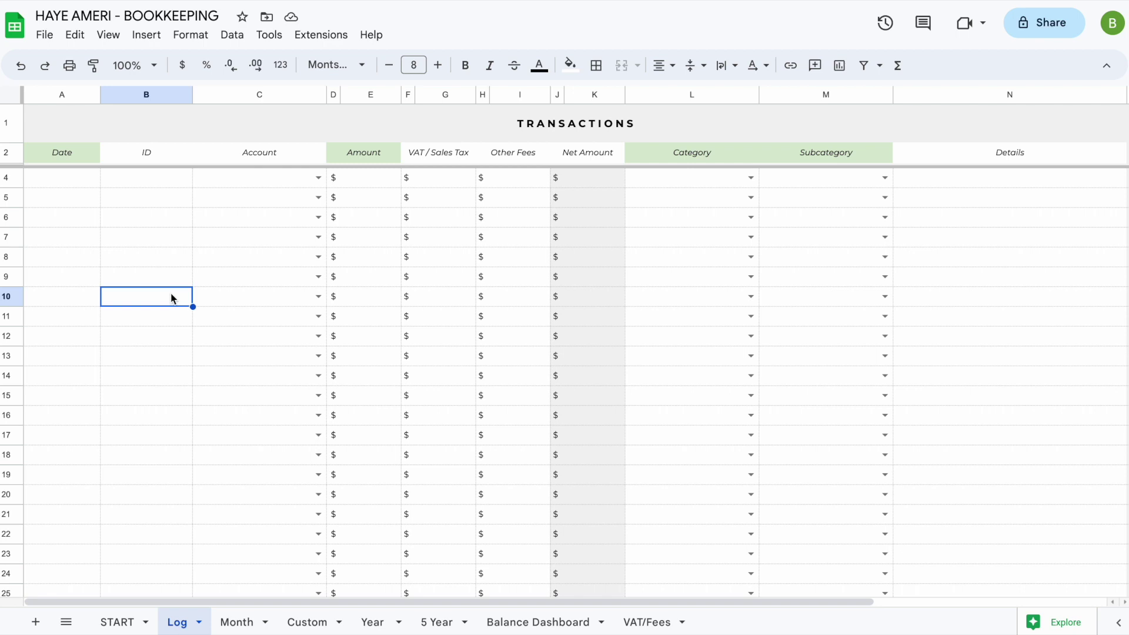
Review the Log's ID, Account, VAT / Sales Tax, Other Fees and Net Amount columns, including the list of account choices
click(156, 156)
click(259, 157)
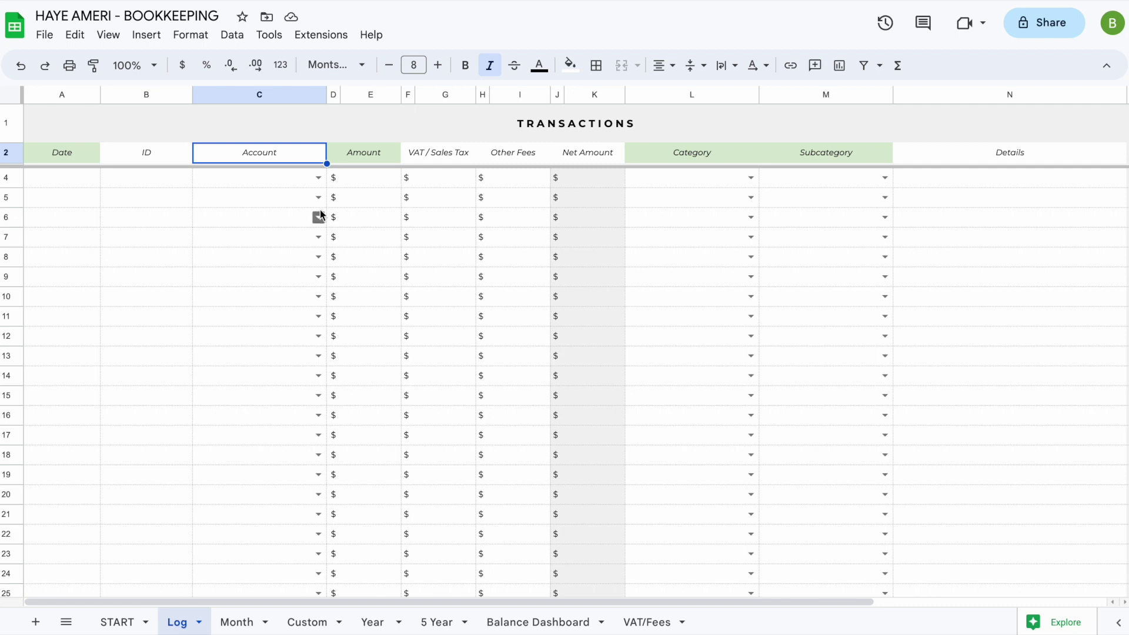
click(319, 177)
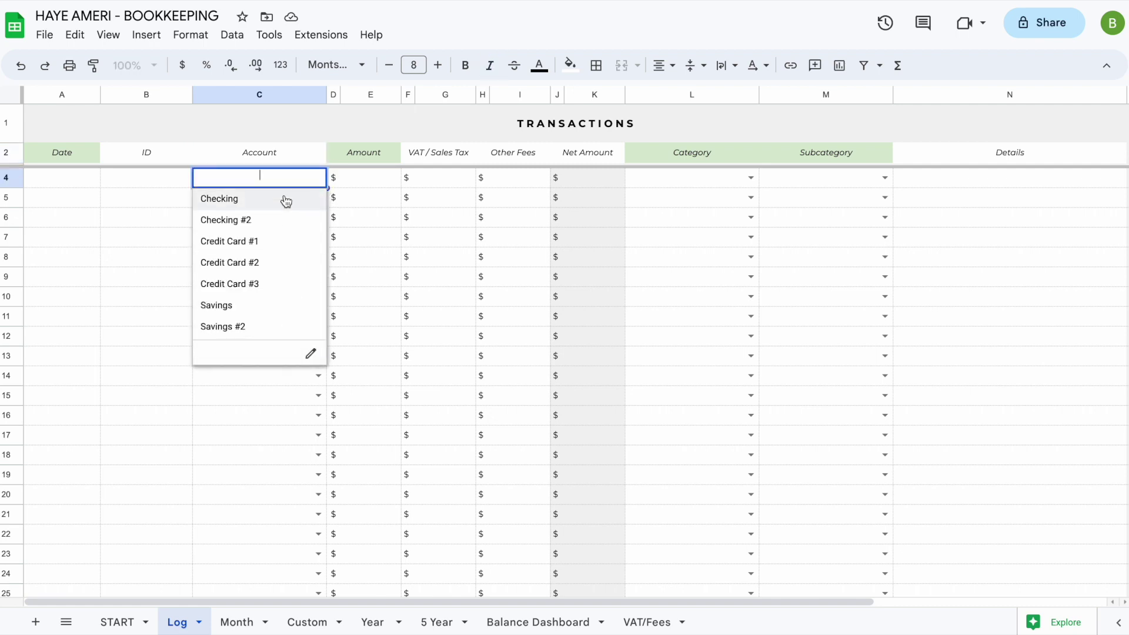
click(155, 212)
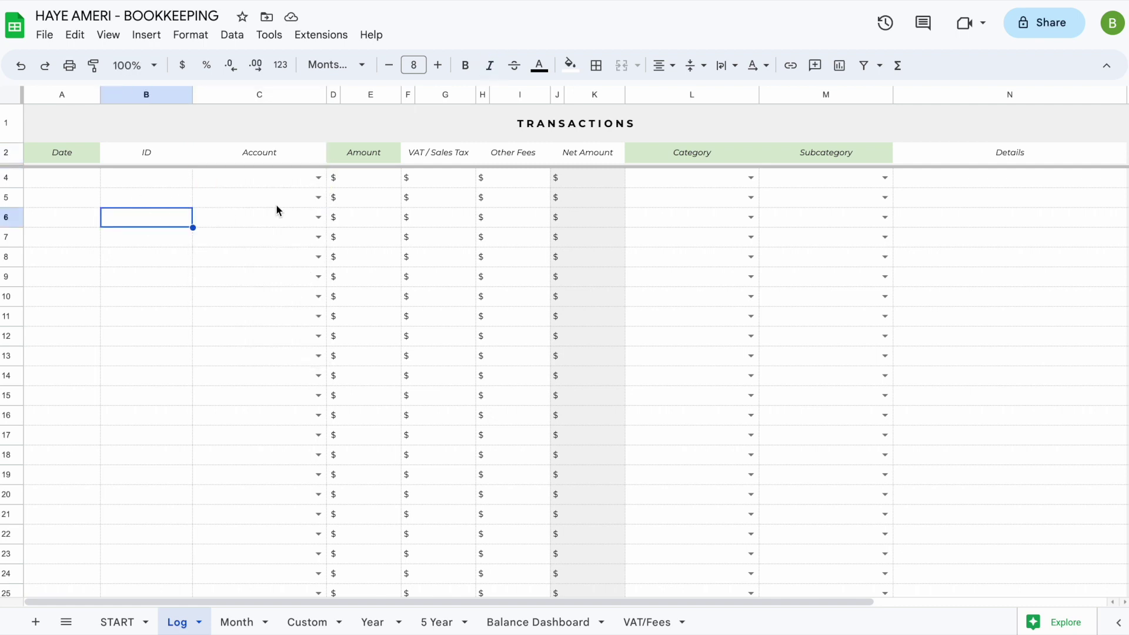
click(441, 156)
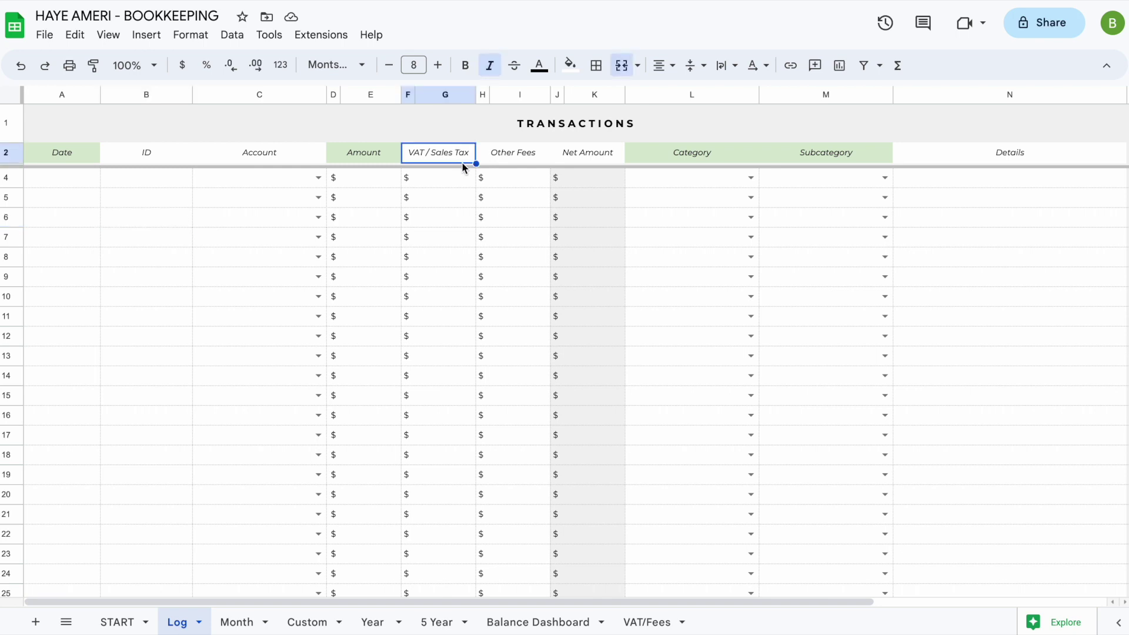
click(517, 157)
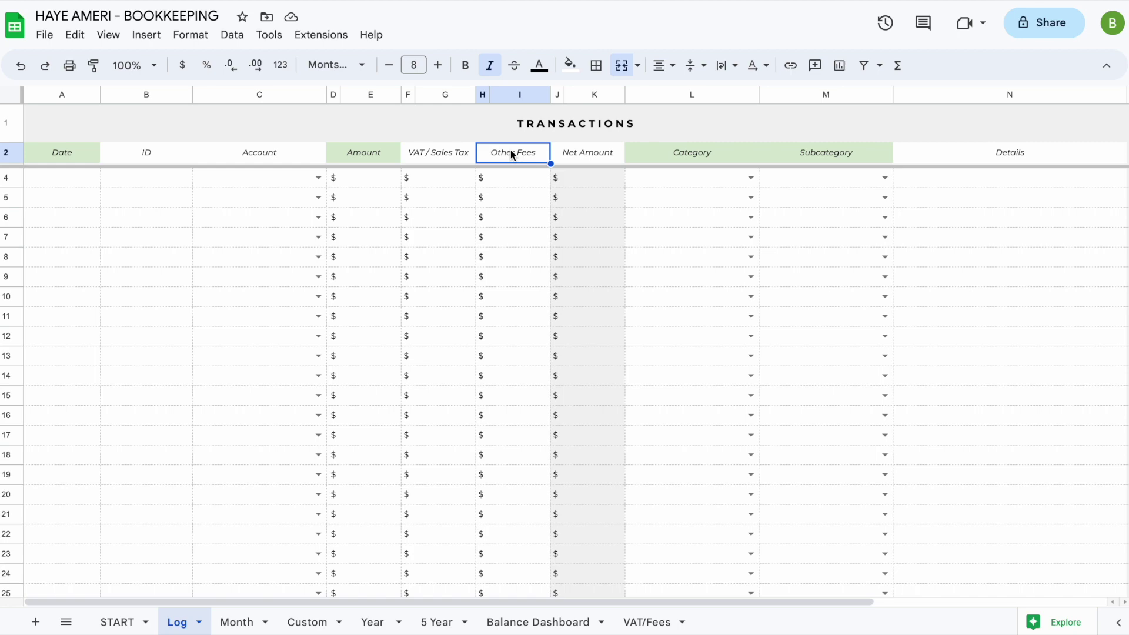
click(587, 154)
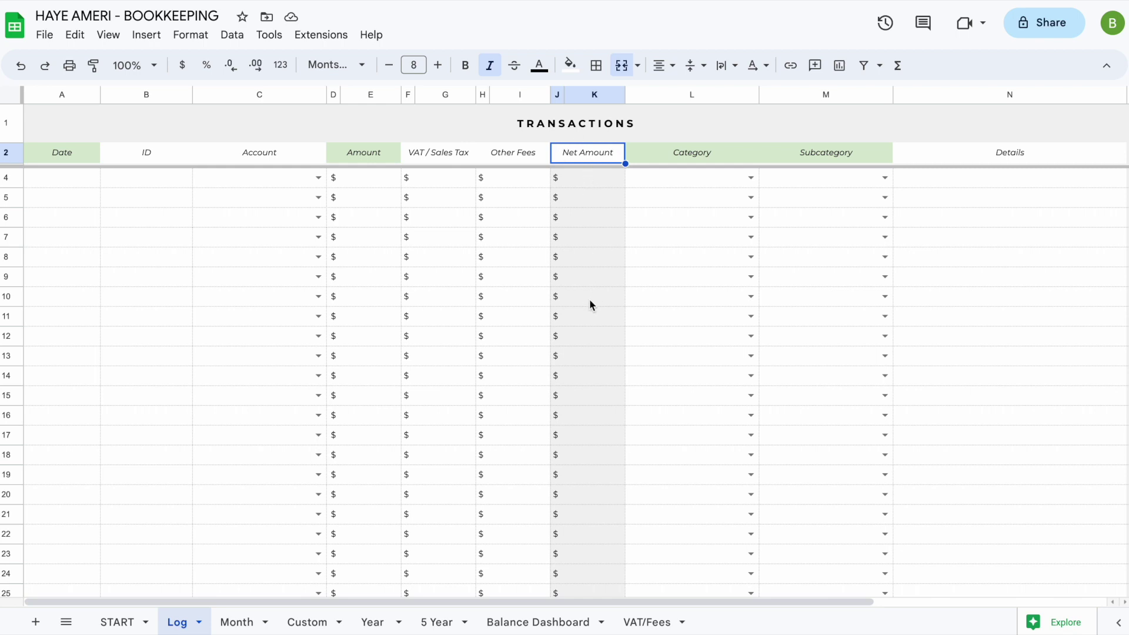
Start the first transaction in row 4 with date 2 January 2023, ID 001 and account Checking
click(68, 178)
text(1/2/23)
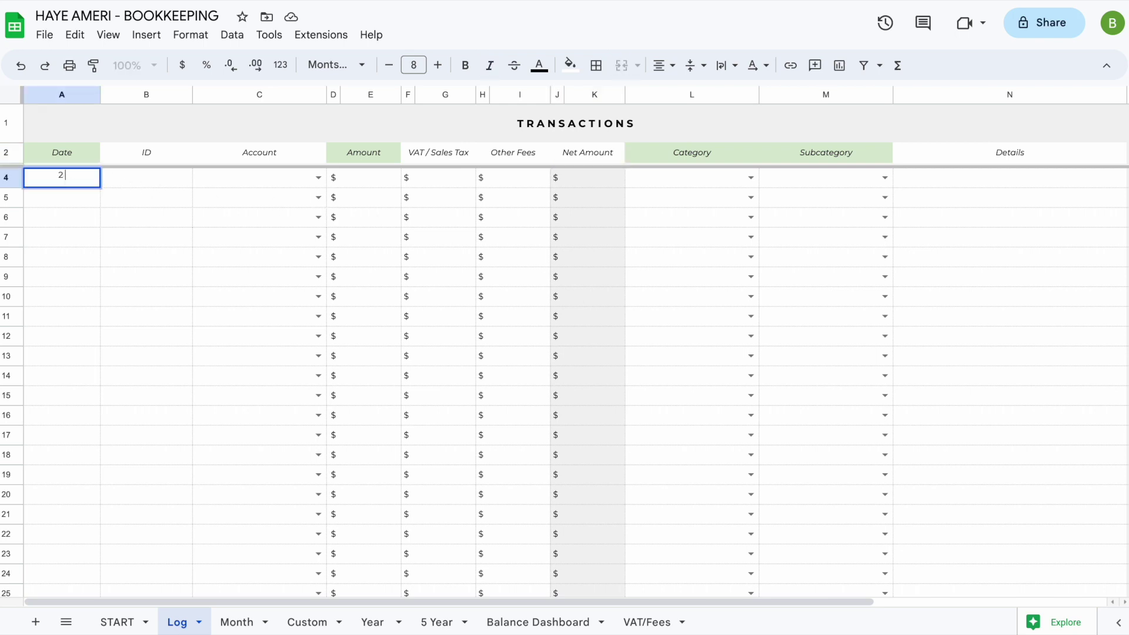
key(Return)
click(129, 179)
text(001)
key(Return)
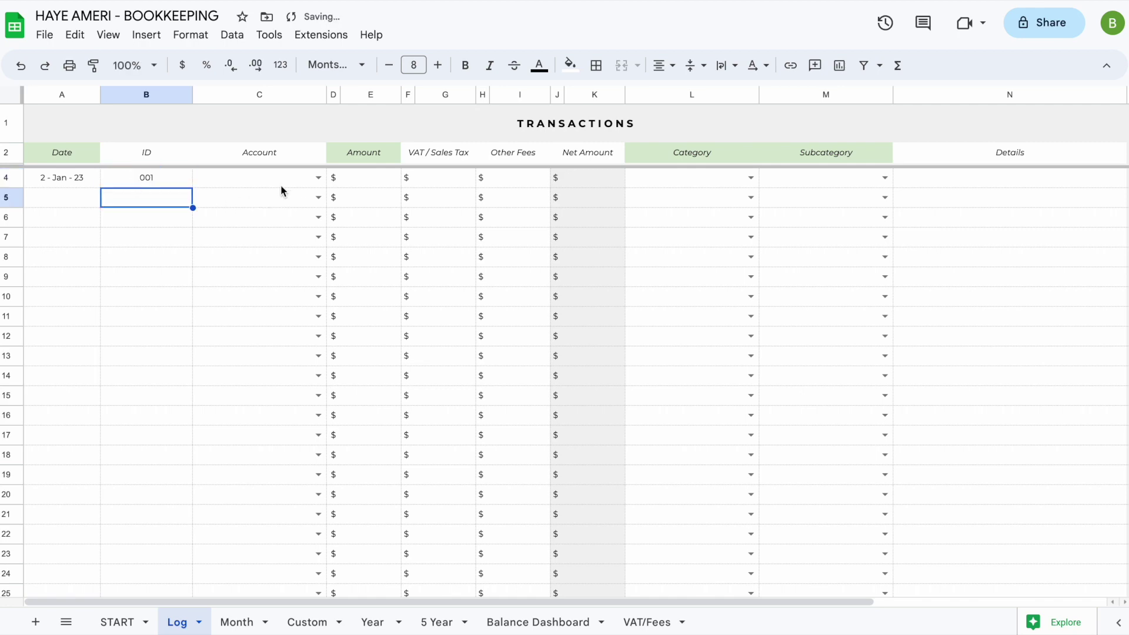
click(319, 179)
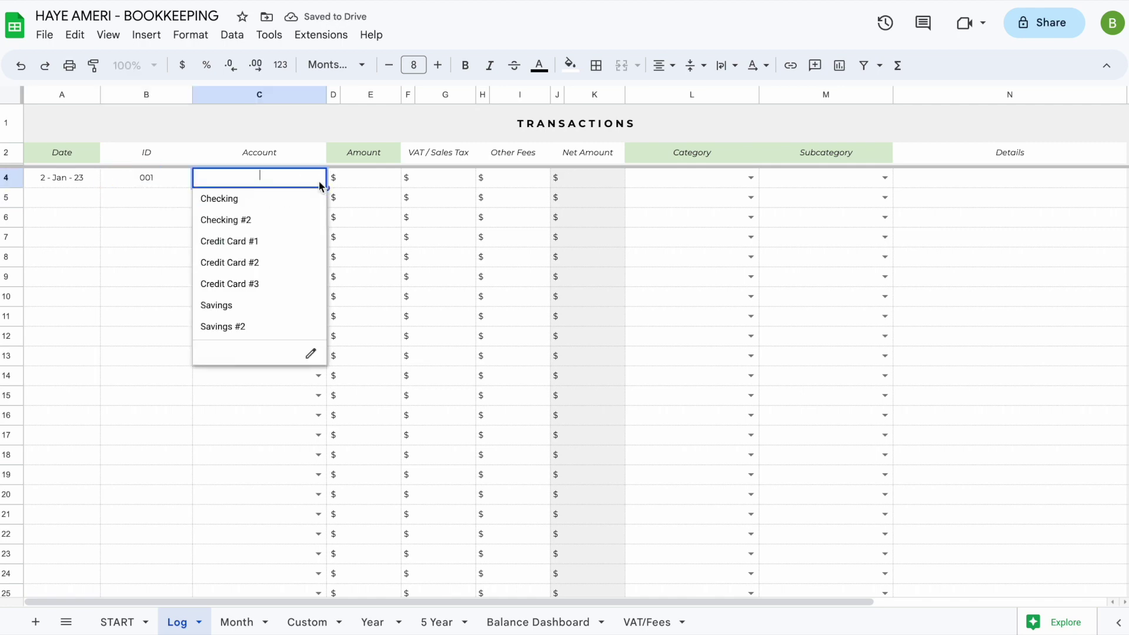
click(297, 200)
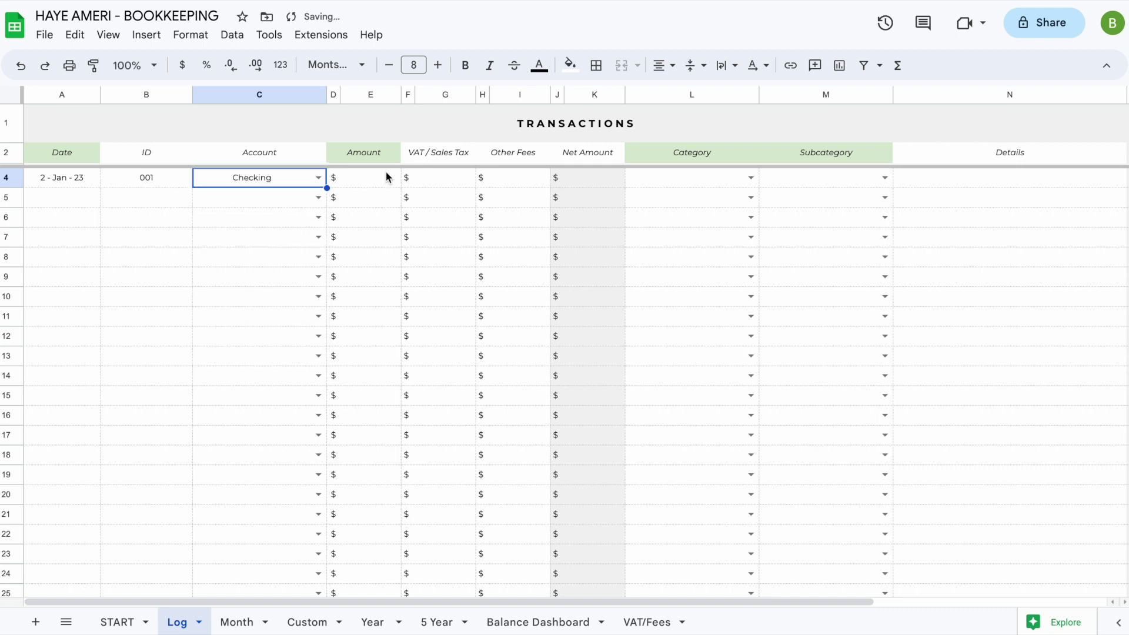
Enter an amount of 500 and a VAT / Sales Tax of 50 for the first transaction
click(383, 179)
text(500)
key(Return)
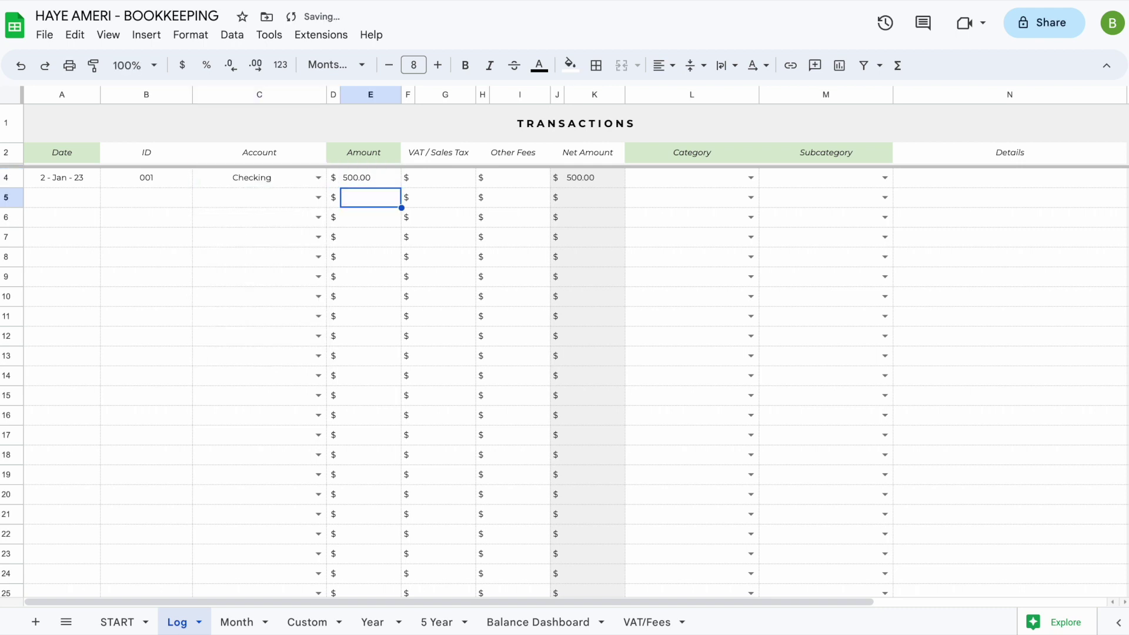
click(460, 180)
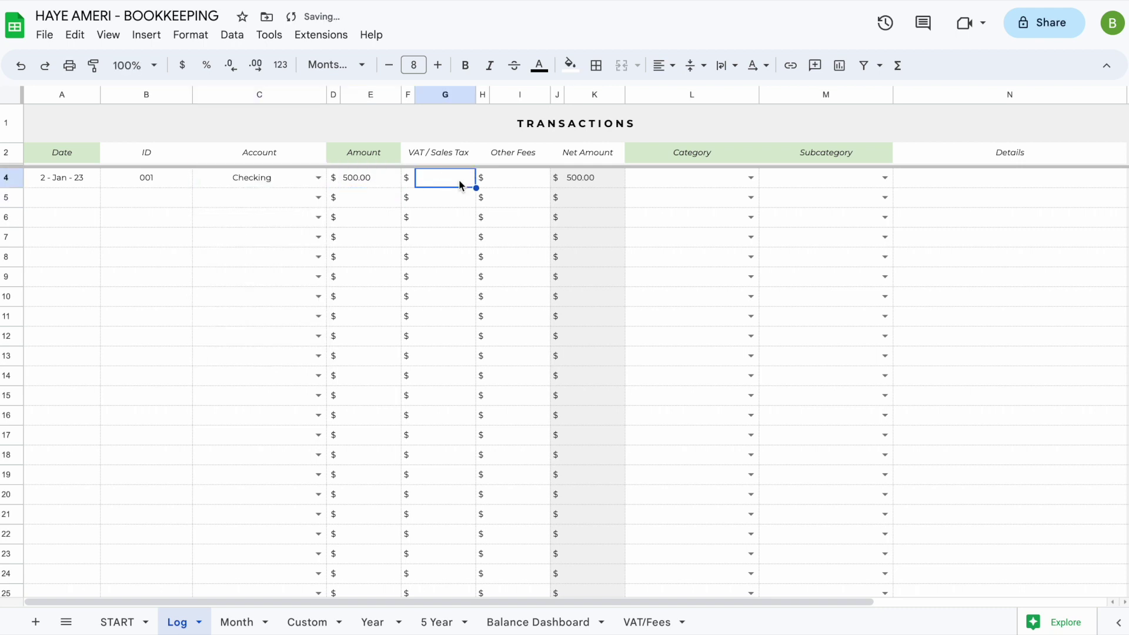
text(50)
key(Return)
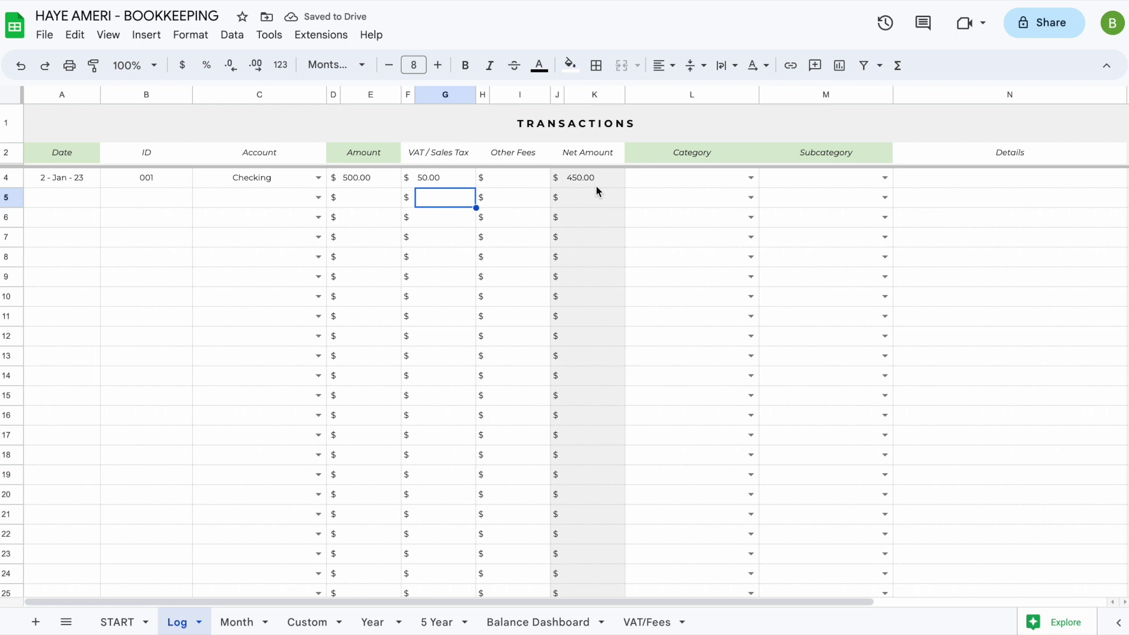
Categorize the first transaction as Income with the subcategory Advertising
click(751, 178)
click(688, 200)
click(886, 177)
click(916, 207)
click(883, 179)
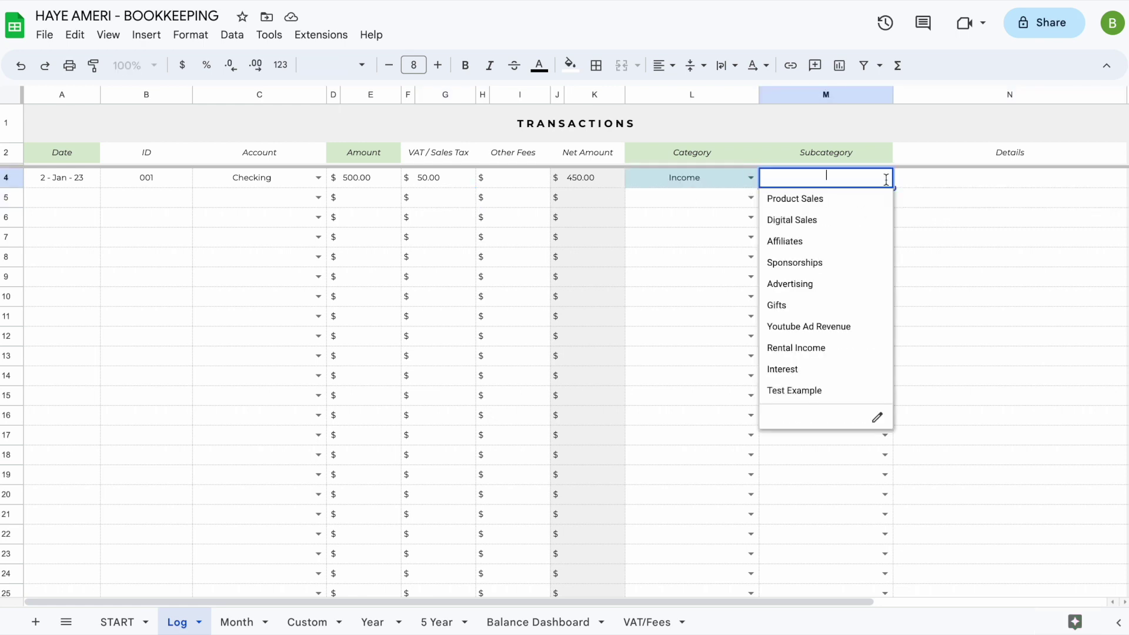
click(821, 285)
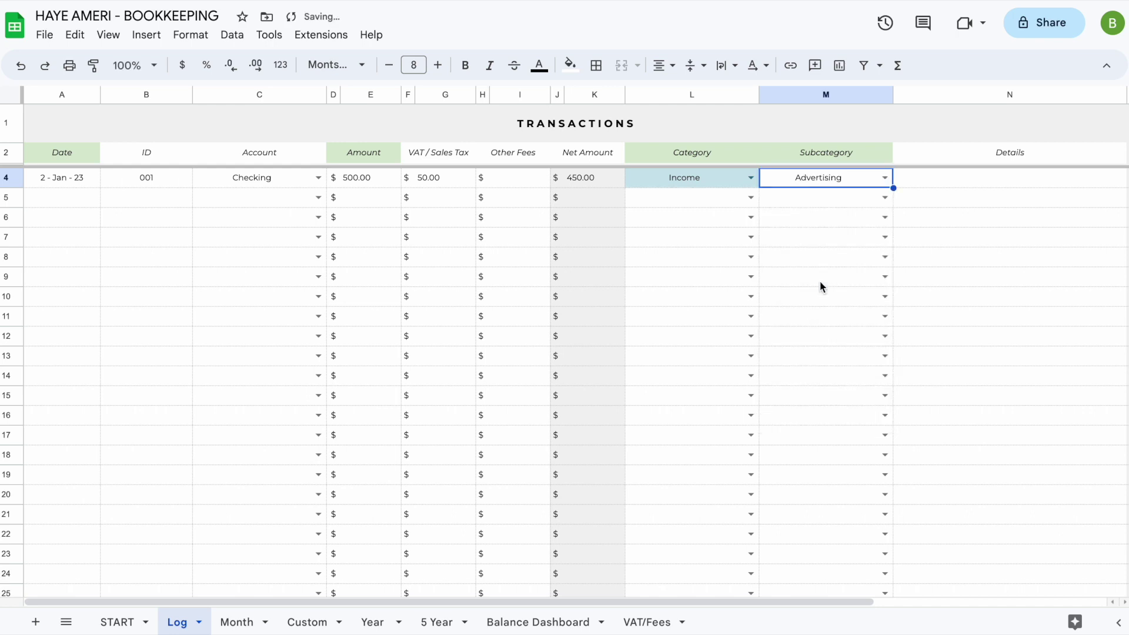
click(697, 255)
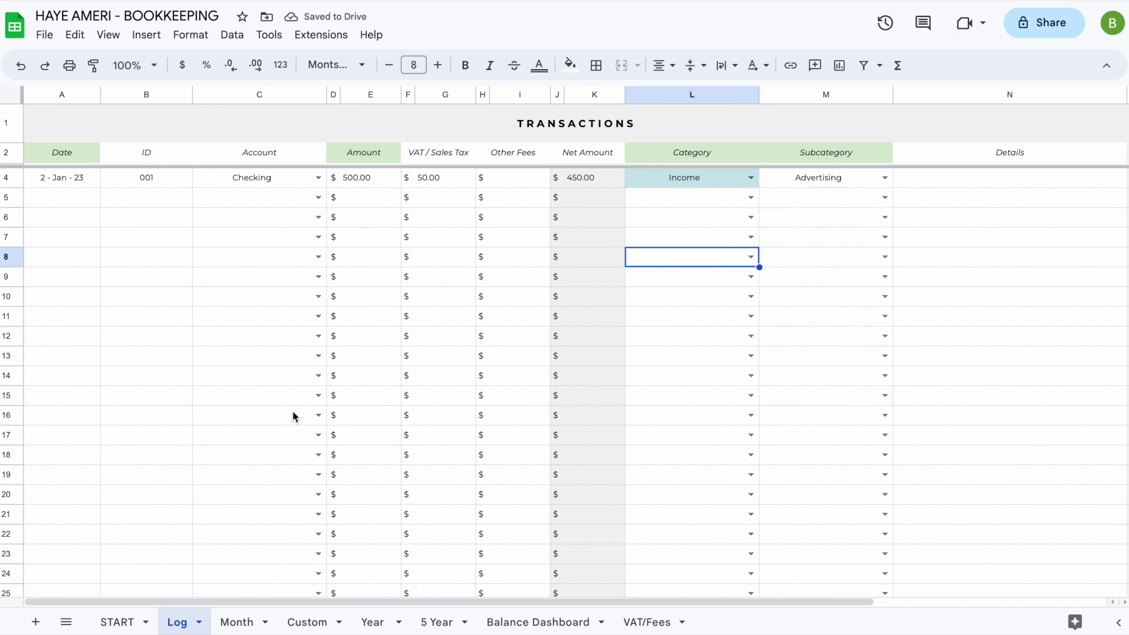
On the Month sheet, keep January as the month and examine its overview, including the profit goal and net income
click(237, 622)
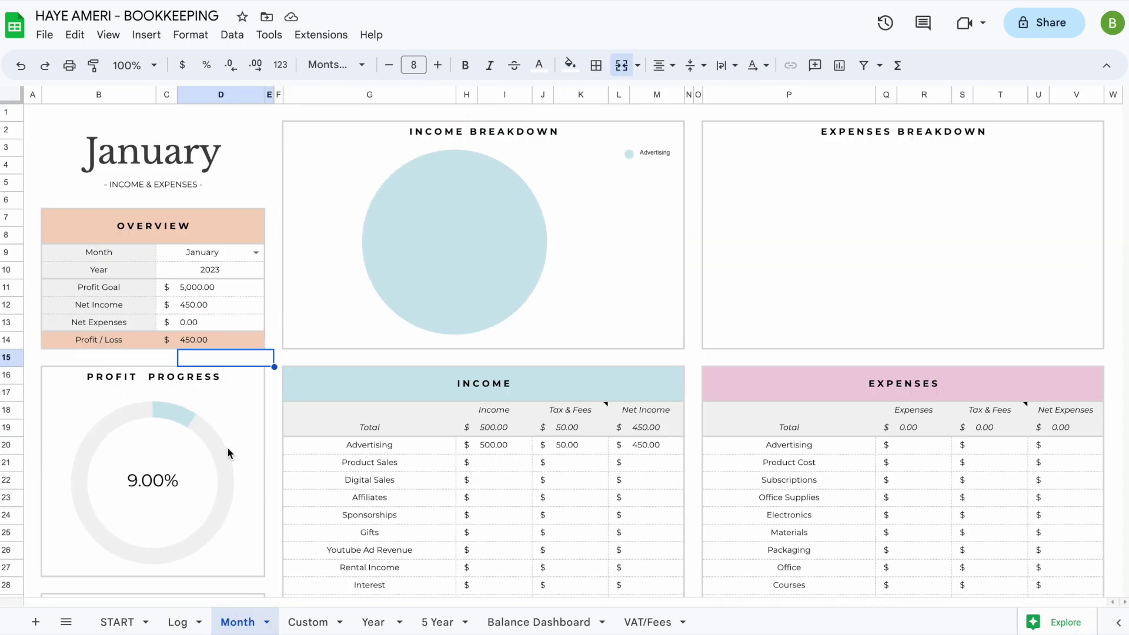
click(257, 253)
click(249, 274)
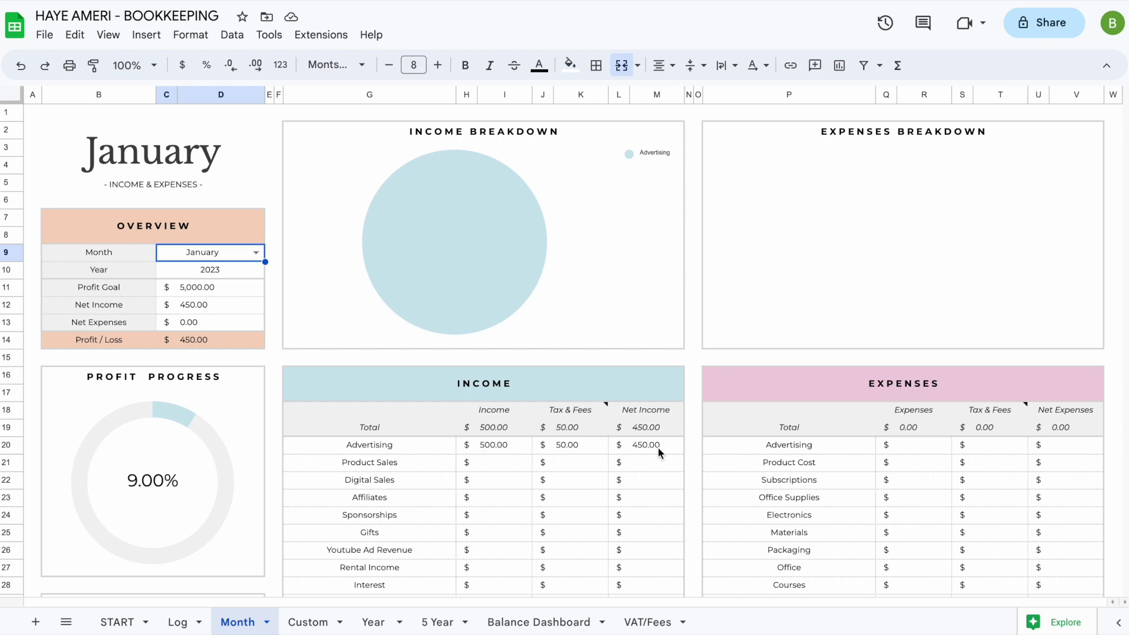
scroll(289, 400, down, 2)
scroll(253, 389, up, 2)
click(208, 290)
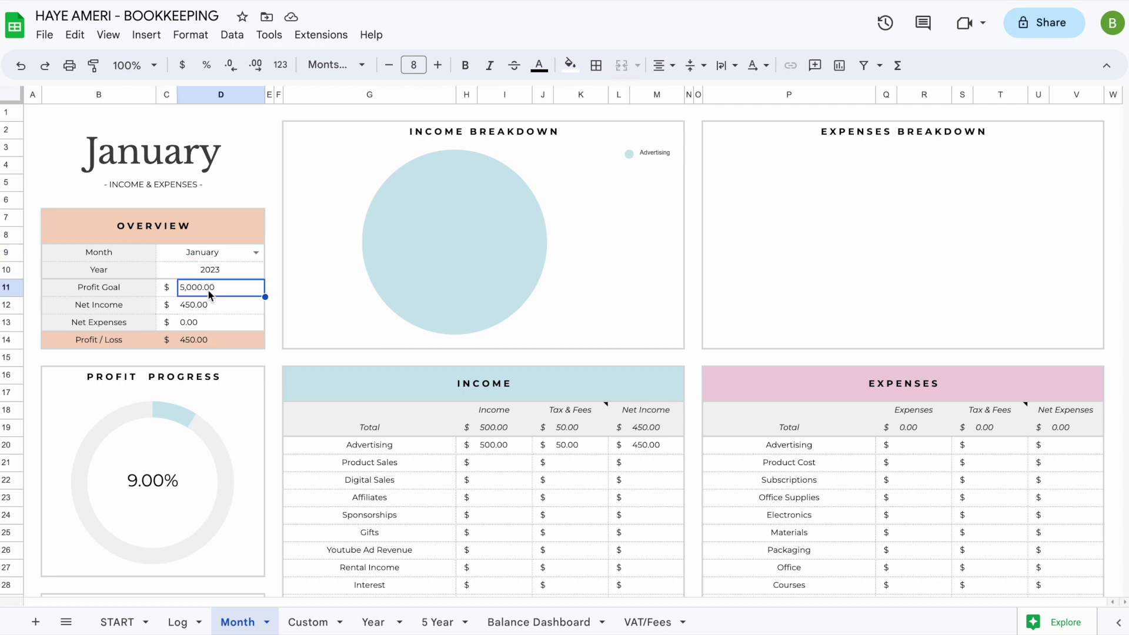
click(209, 307)
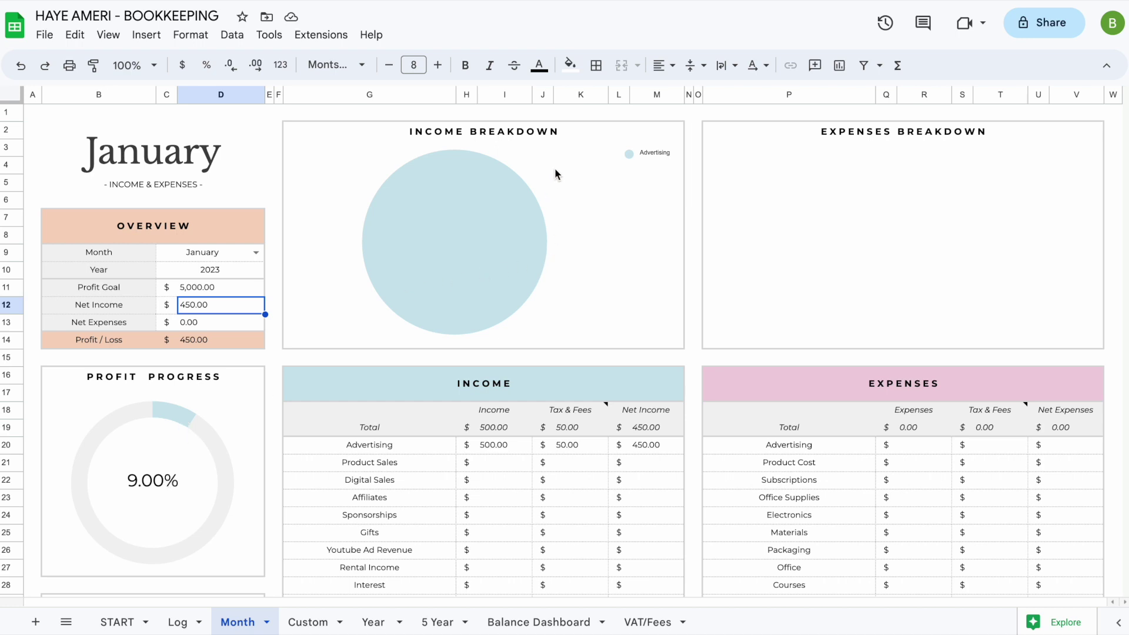
Examine January's income and expenses breakdown charts, cash flow, profit margin and category tables
click(555, 185)
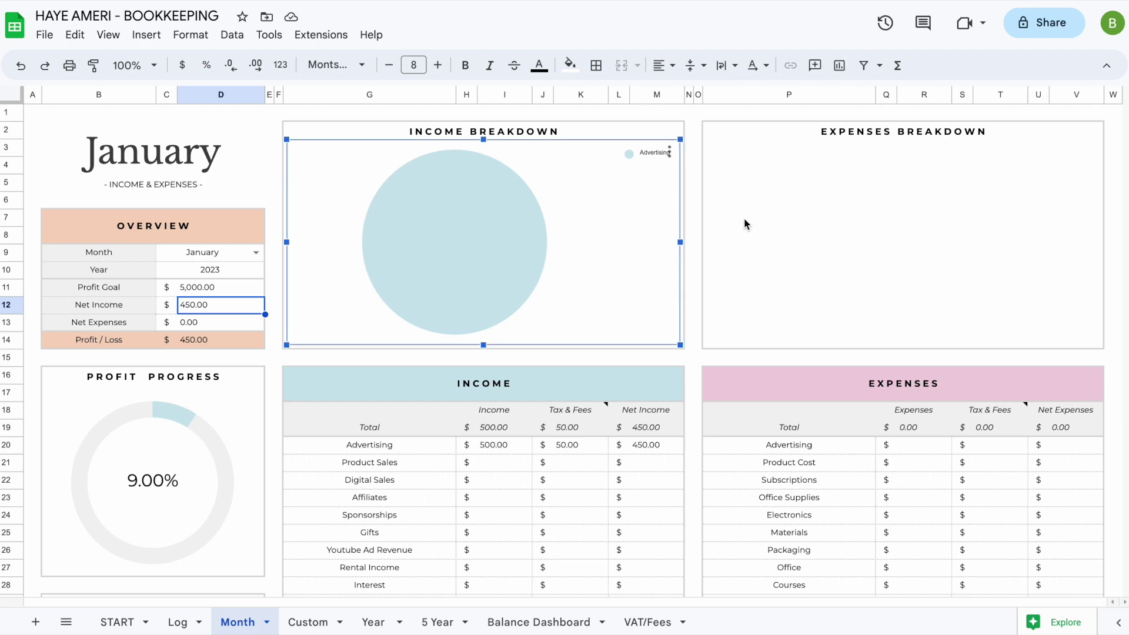
click(822, 223)
scroll(541, 378, down, 5)
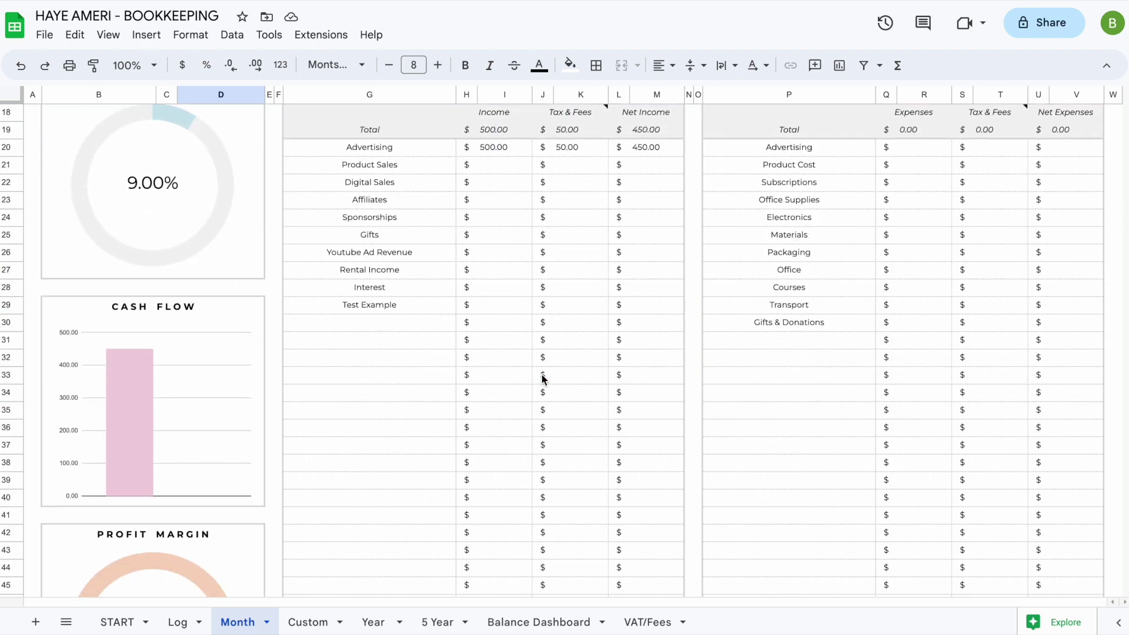
scroll(541, 378, down, 2)
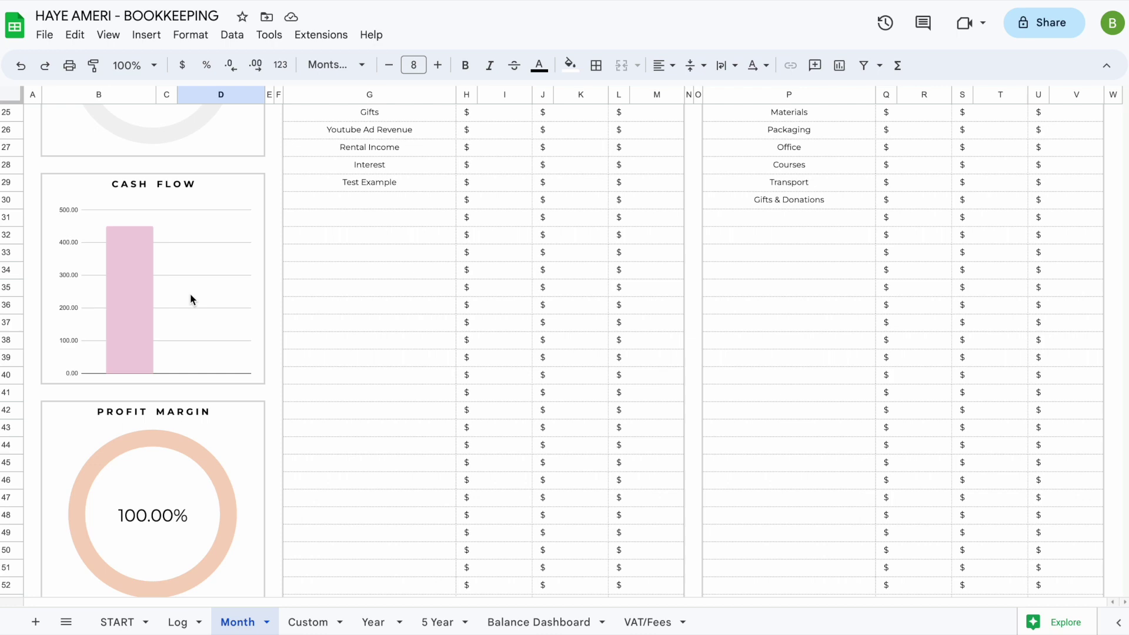
scroll(189, 294, up, 8)
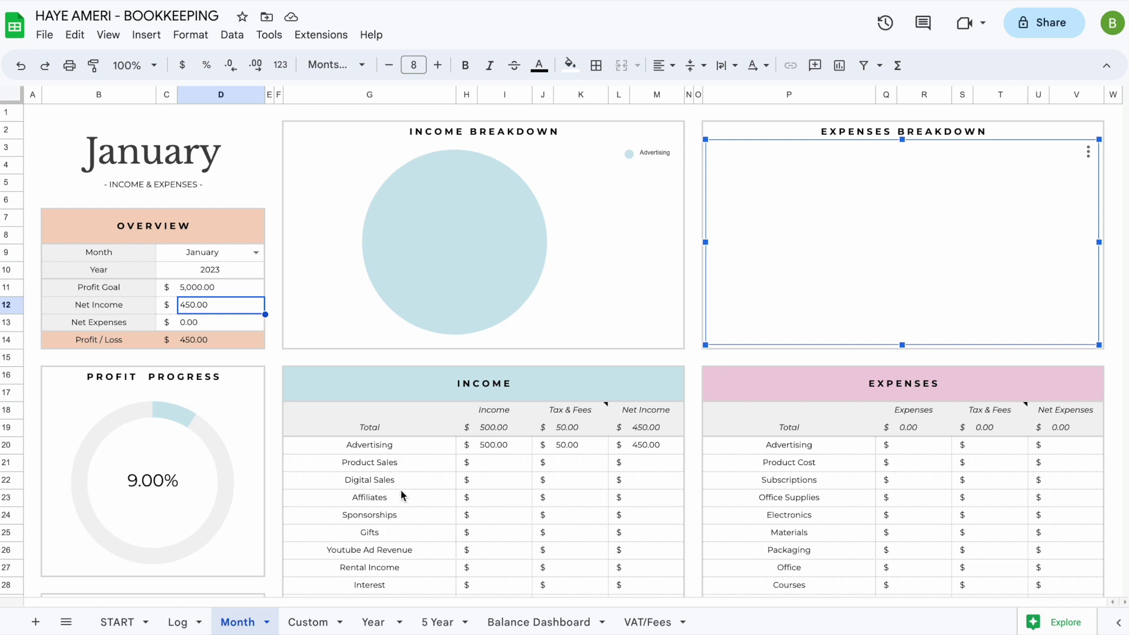
scroll(401, 491, down, 2)
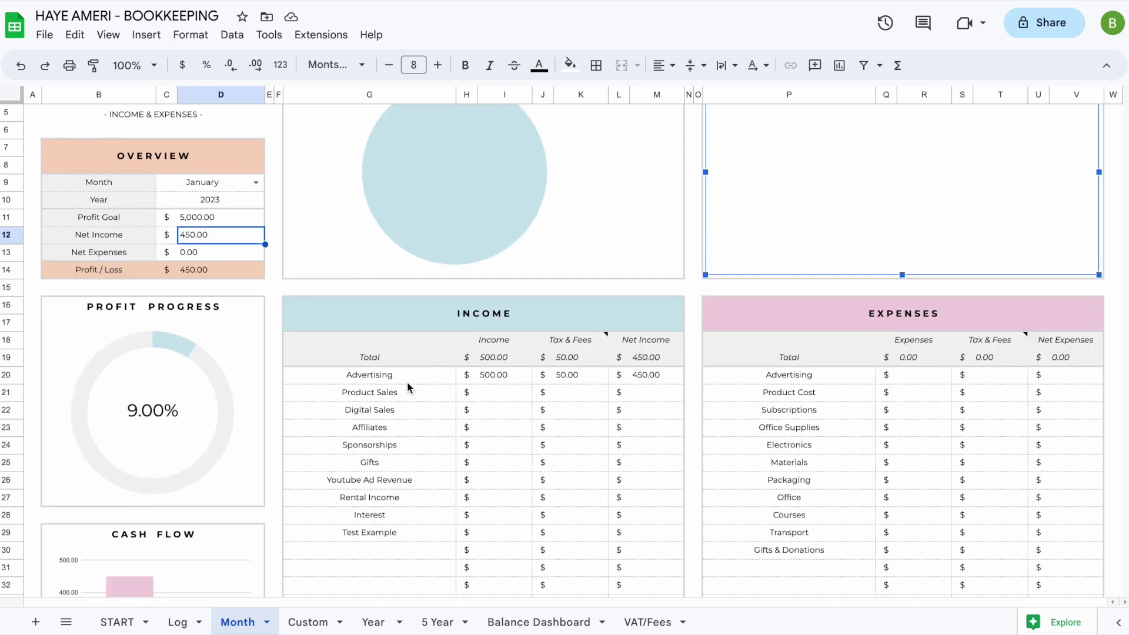
Start a second transaction in row 5 of the Log with date 2 January 2023 and account Checking
click(177, 622)
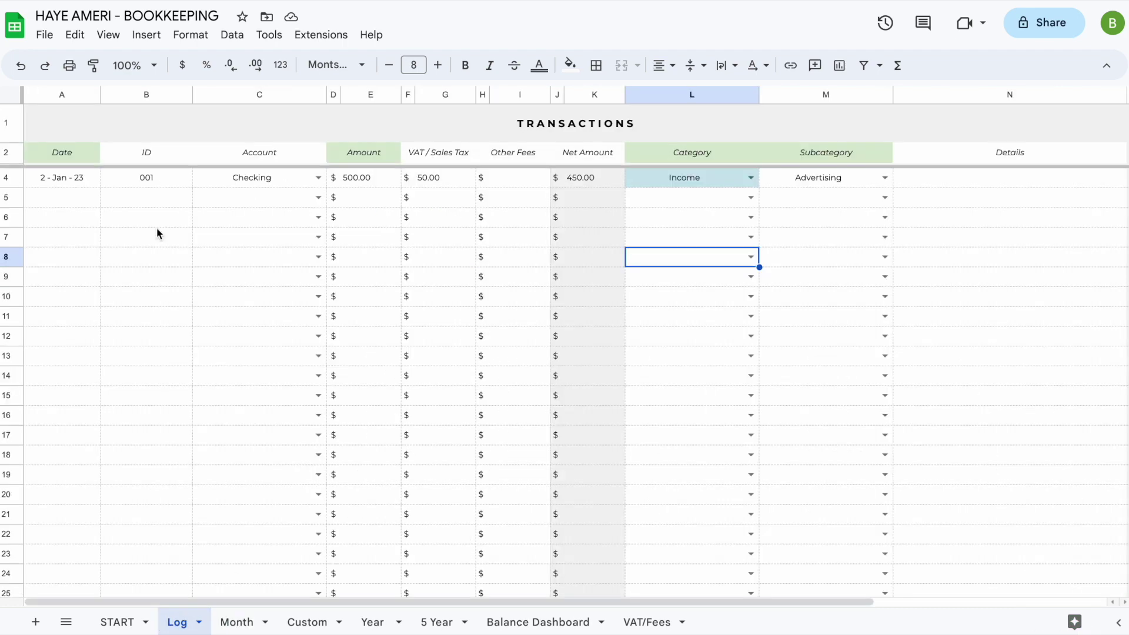
click(78, 194)
text(1/2/2023)
key(Return)
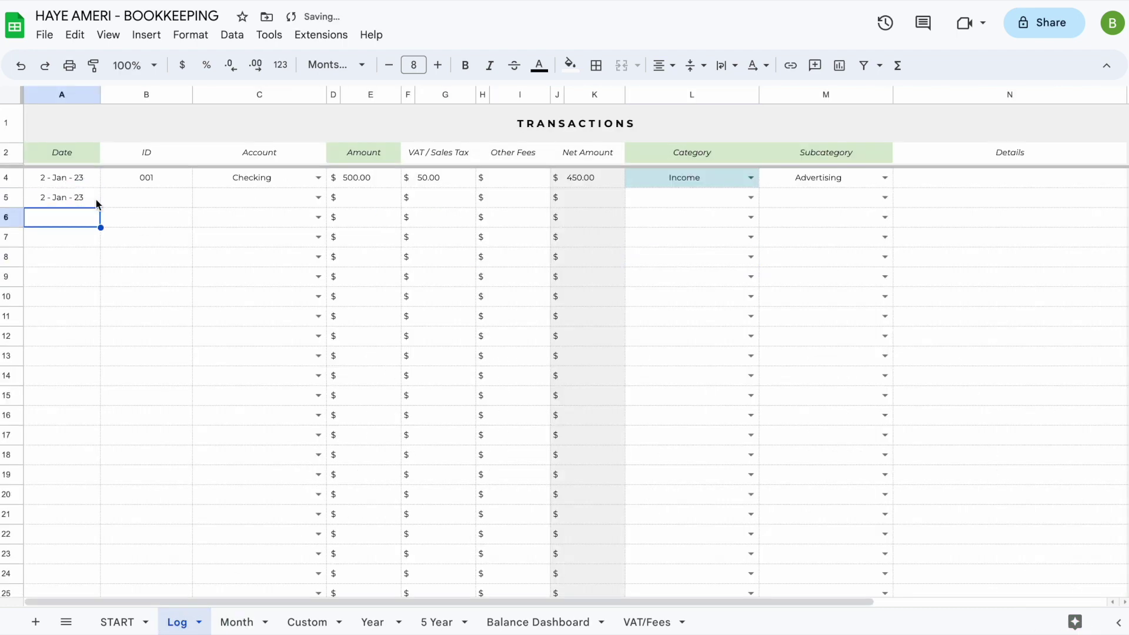
click(297, 212)
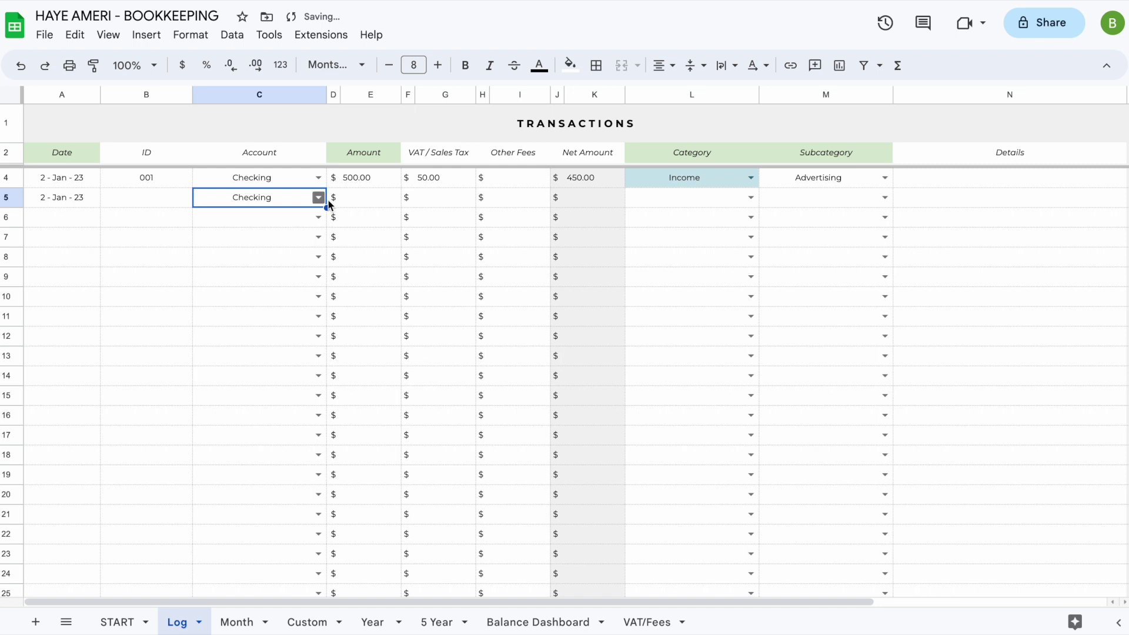
Enter an amount of 2500 and a VAT / Sales Tax of 250 for the second transaction
click(370, 197)
text(2500)
key(Return)
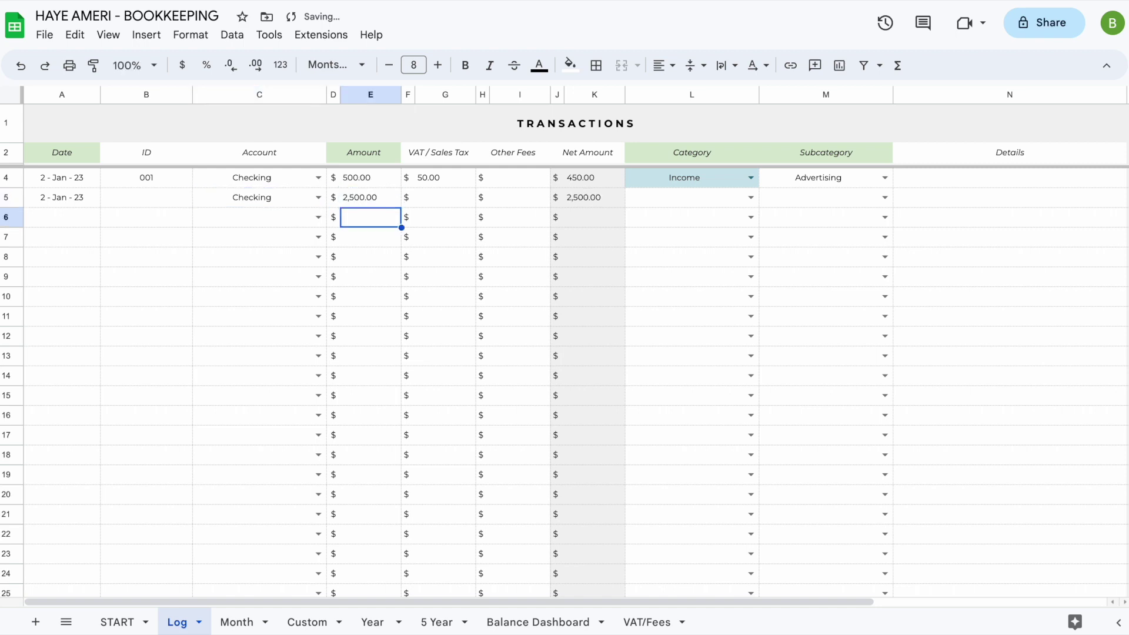
click(445, 200)
text(250)
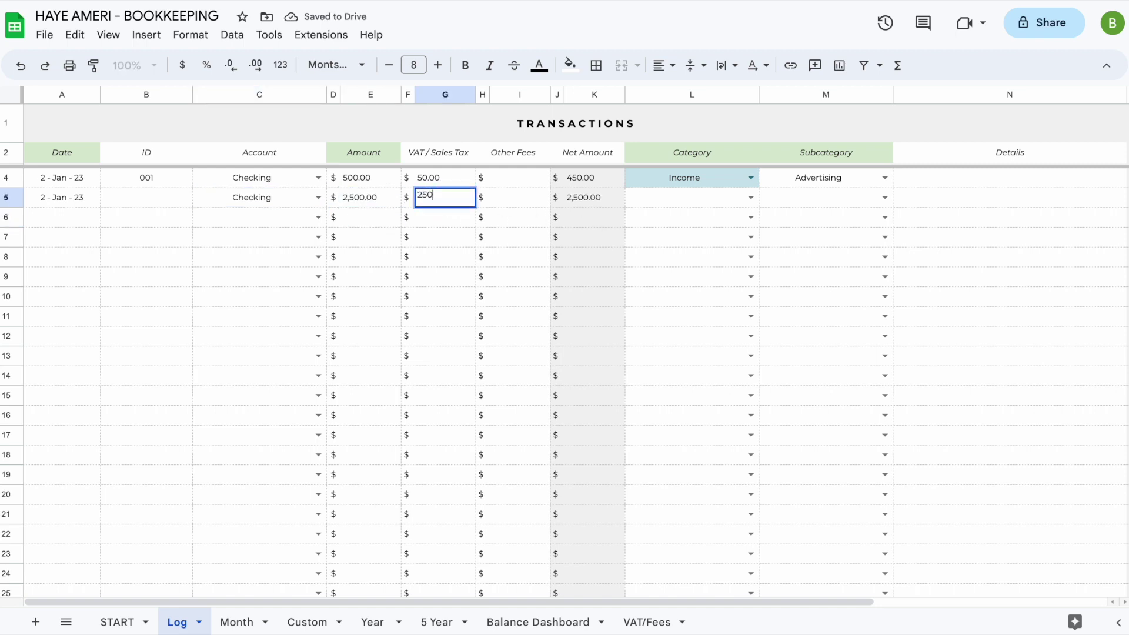
key(Return)
Categorize the second transaction as Income with the subcategory Product Sales
click(751, 198)
click(719, 217)
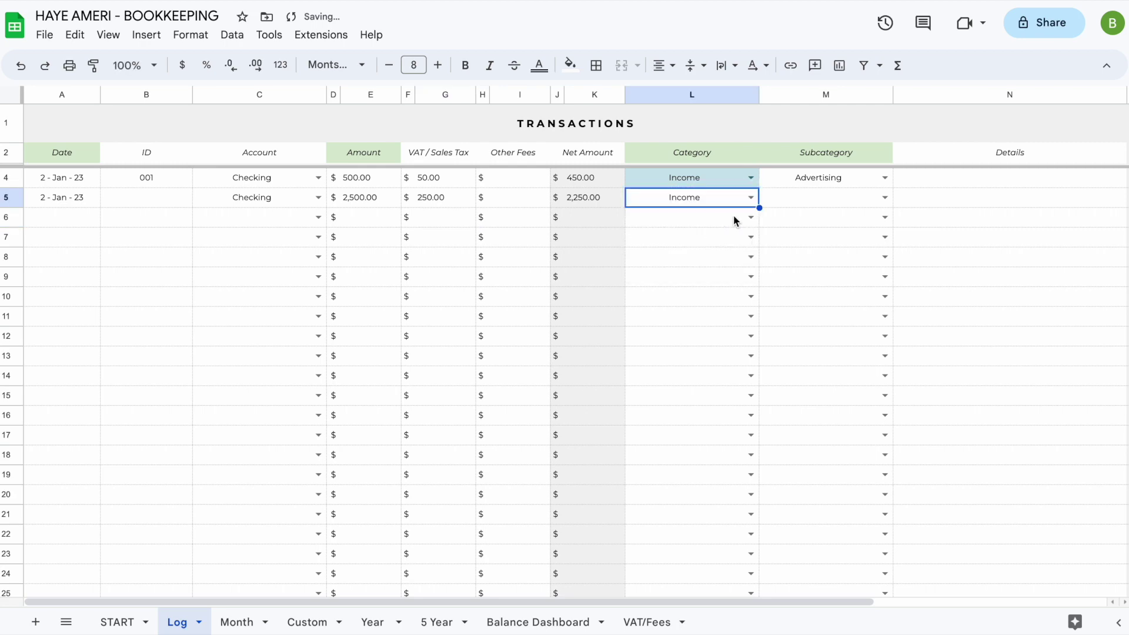
click(884, 198)
click(862, 222)
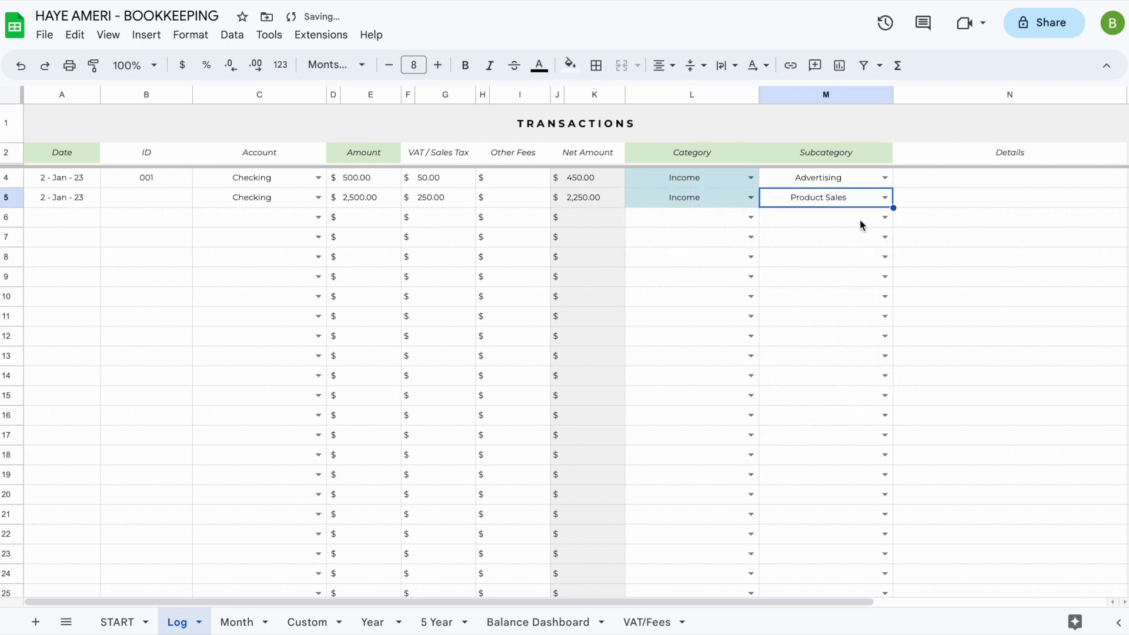
Check January's income breakdown and profit progress on the Month sheet, and return to the Log
click(237, 622)
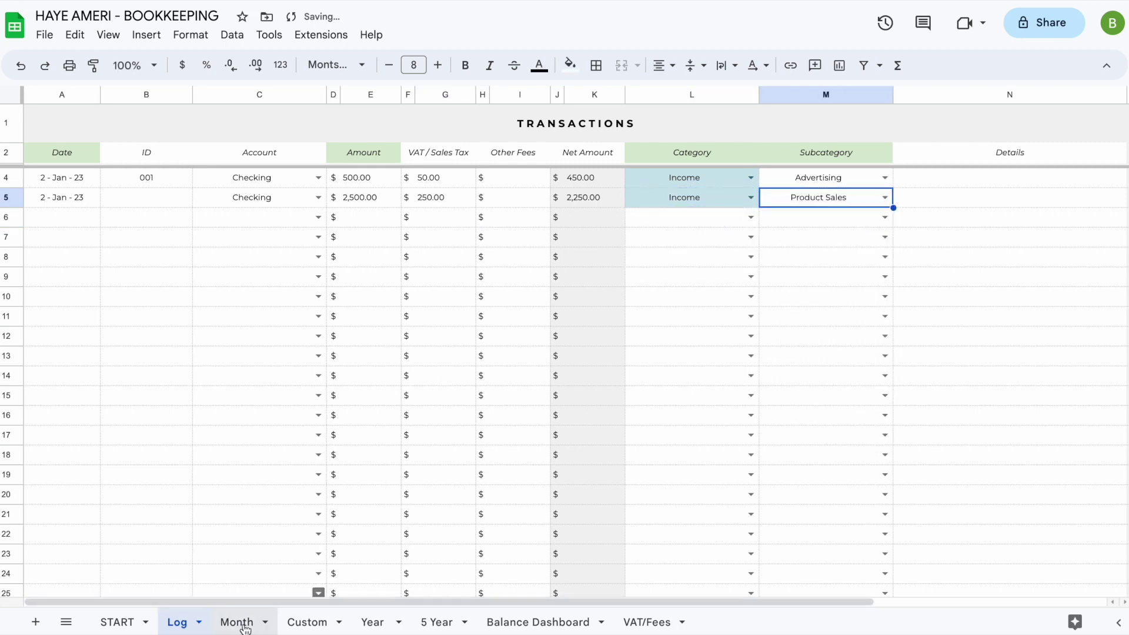
scroll(336, 480, up, 2)
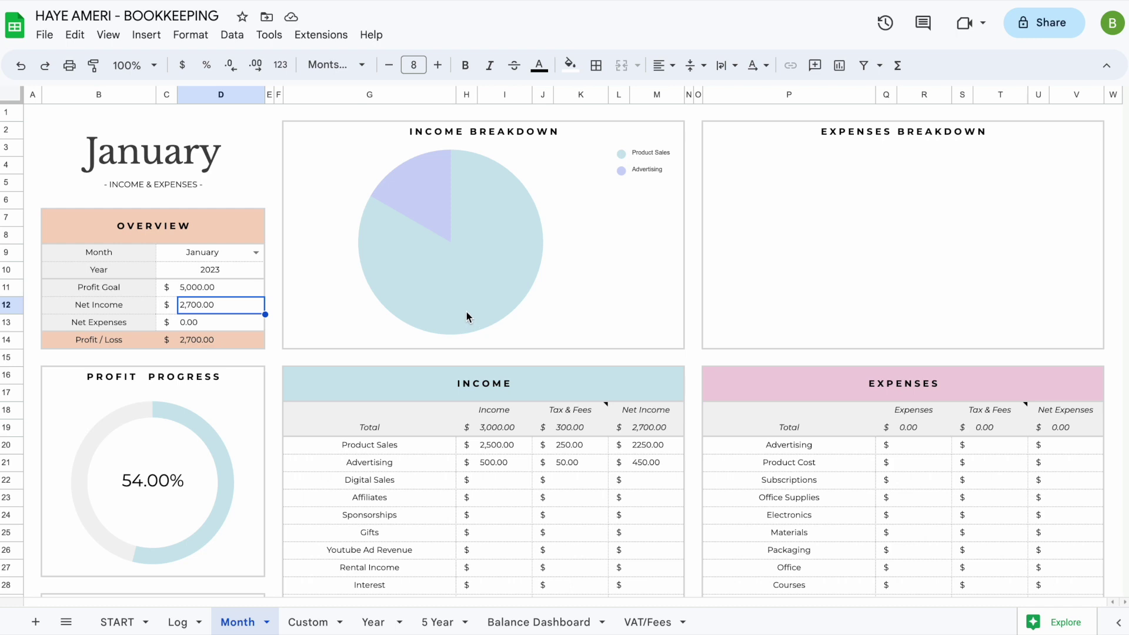
click(177, 622)
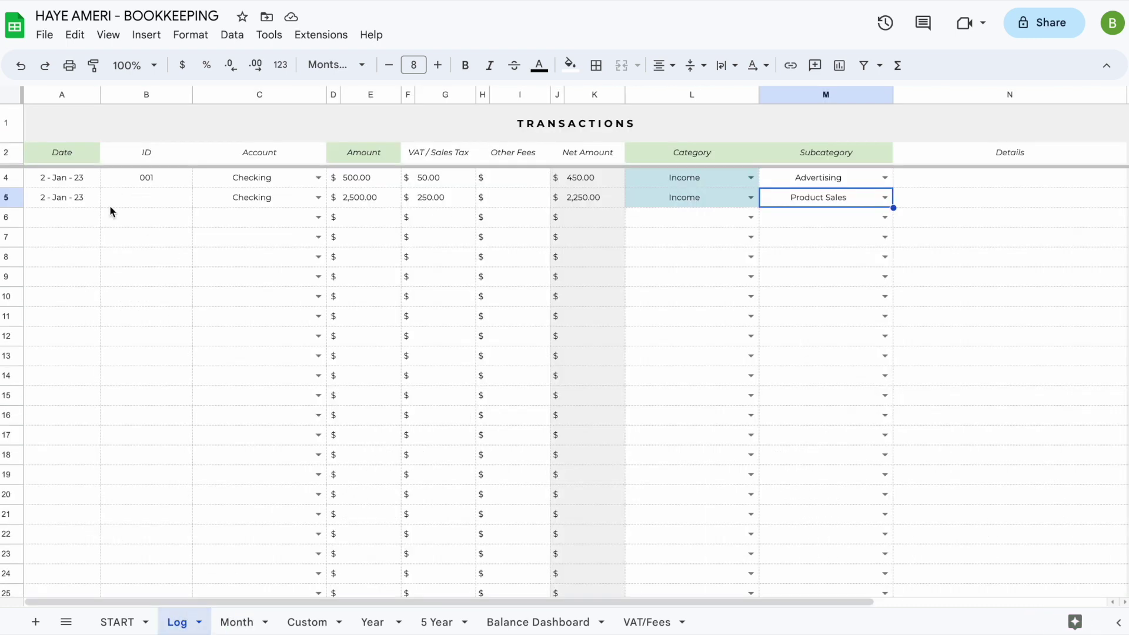
Start a third transaction in row 6 of the Log with date 2 January 2023 and account Checking
click(93, 218)
text(1/2/23)
key(Return)
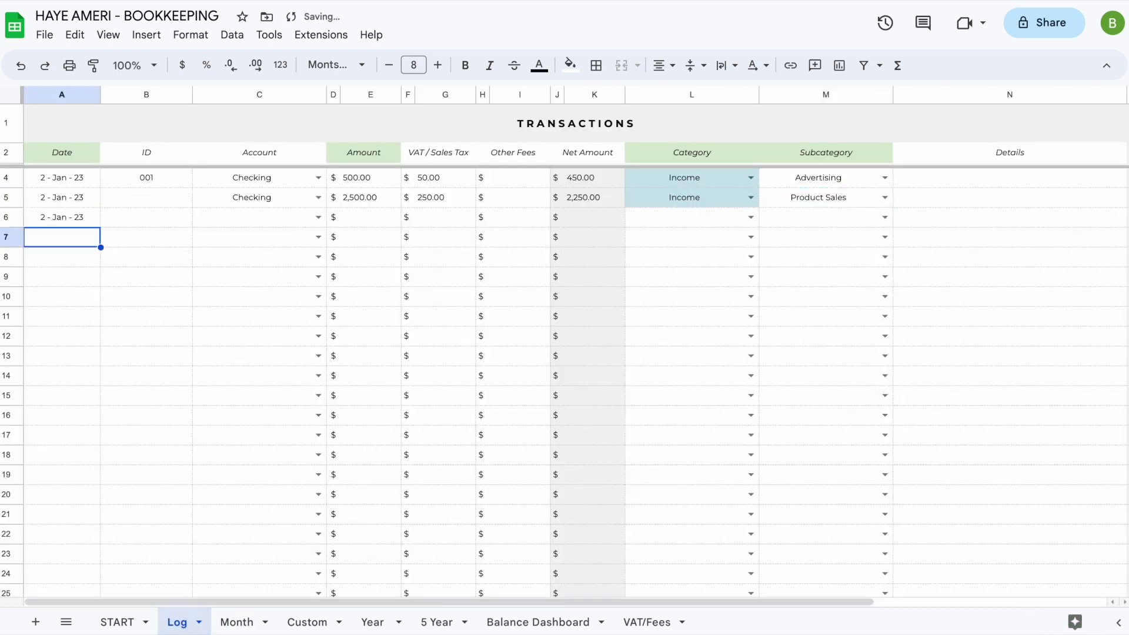
click(317, 217)
click(294, 239)
Enter an amount of 500 and a VAT / Sales Tax of 75 for the third transaction
click(359, 225)
text(500)
key(Return)
click(424, 219)
text(75)
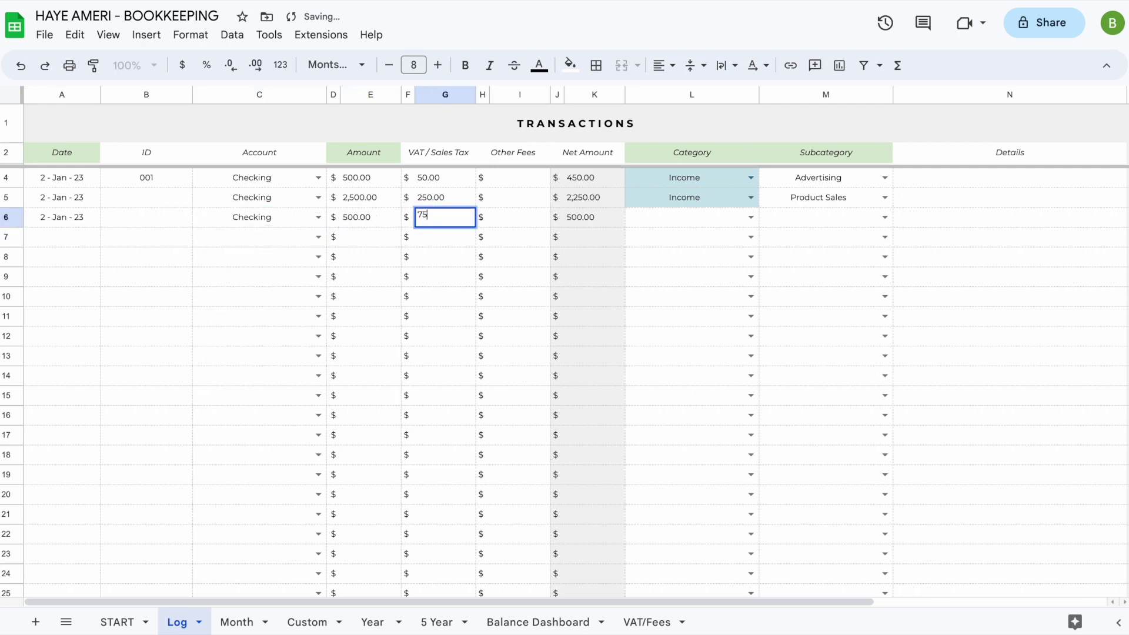
key(Return)
Categorize the third transaction as Expenses with the subcategory Office Supplies
click(751, 217)
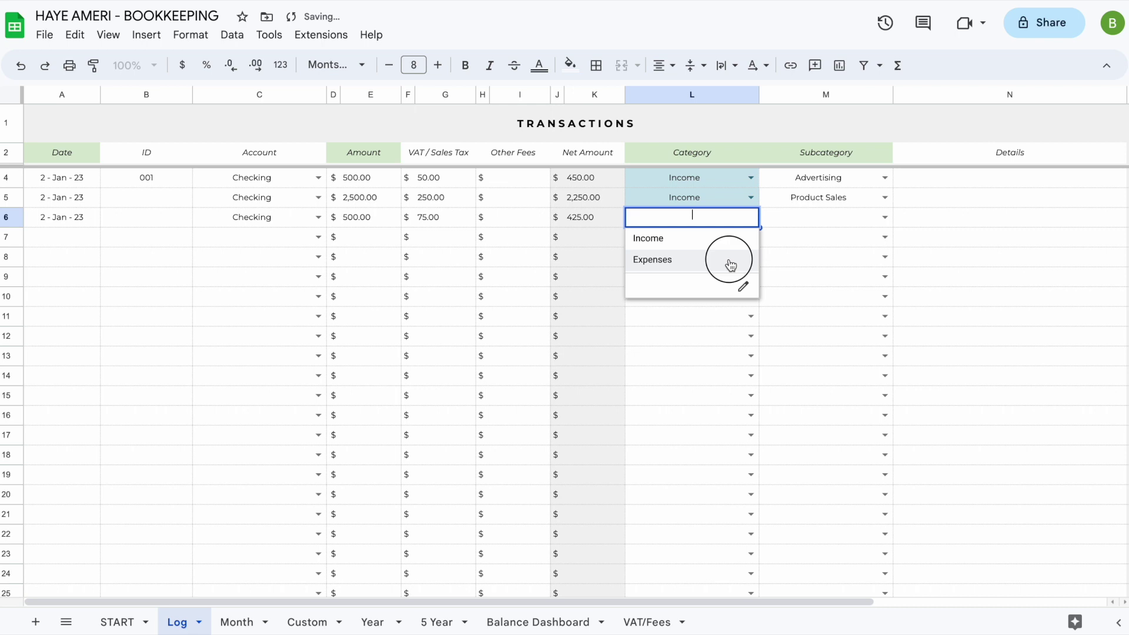
click(730, 259)
click(885, 217)
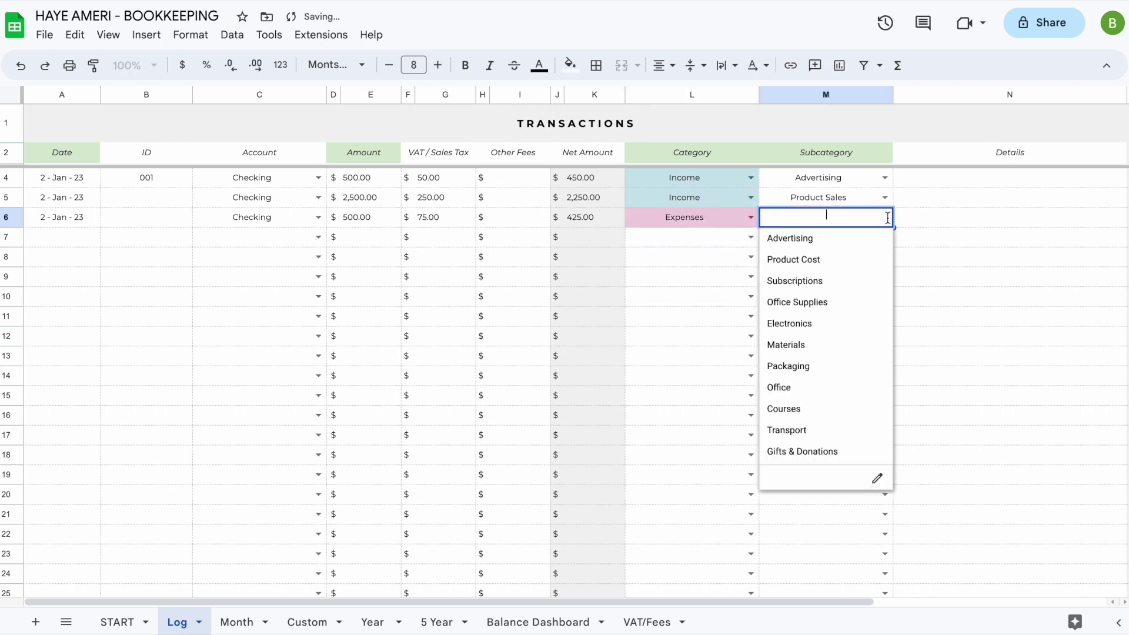
click(838, 304)
Review the income and expenses breakdowns on the Month sheet and compare them with the Custom sheet's overview, profit goal and profit progress
click(241, 622)
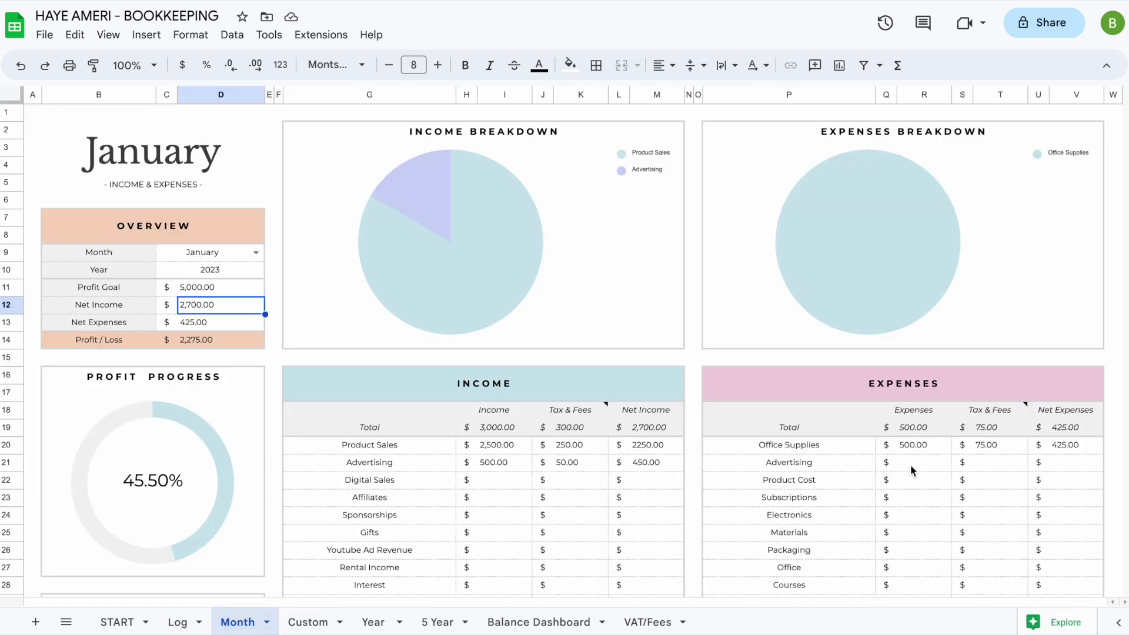
scroll(910, 464, down, 1)
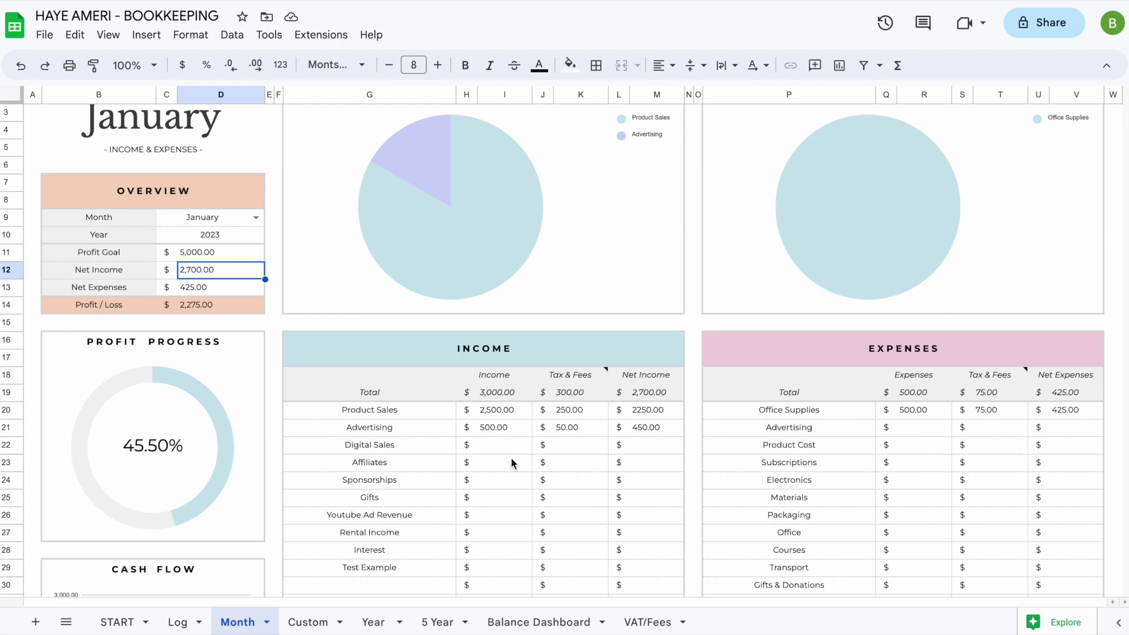
scroll(512, 464, up, 1)
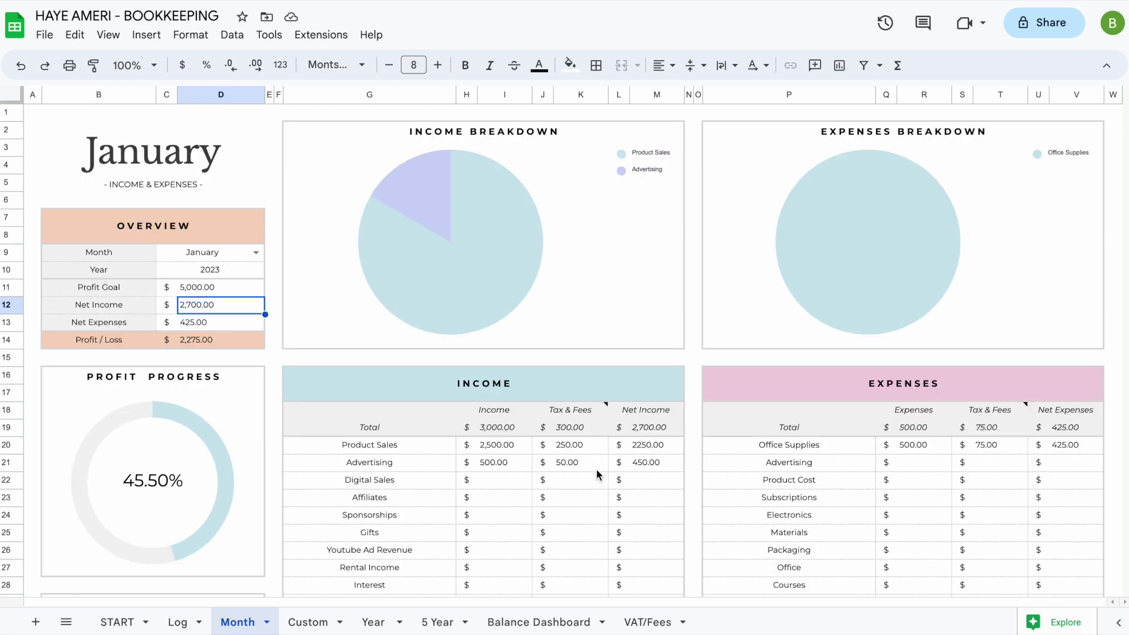
click(301, 625)
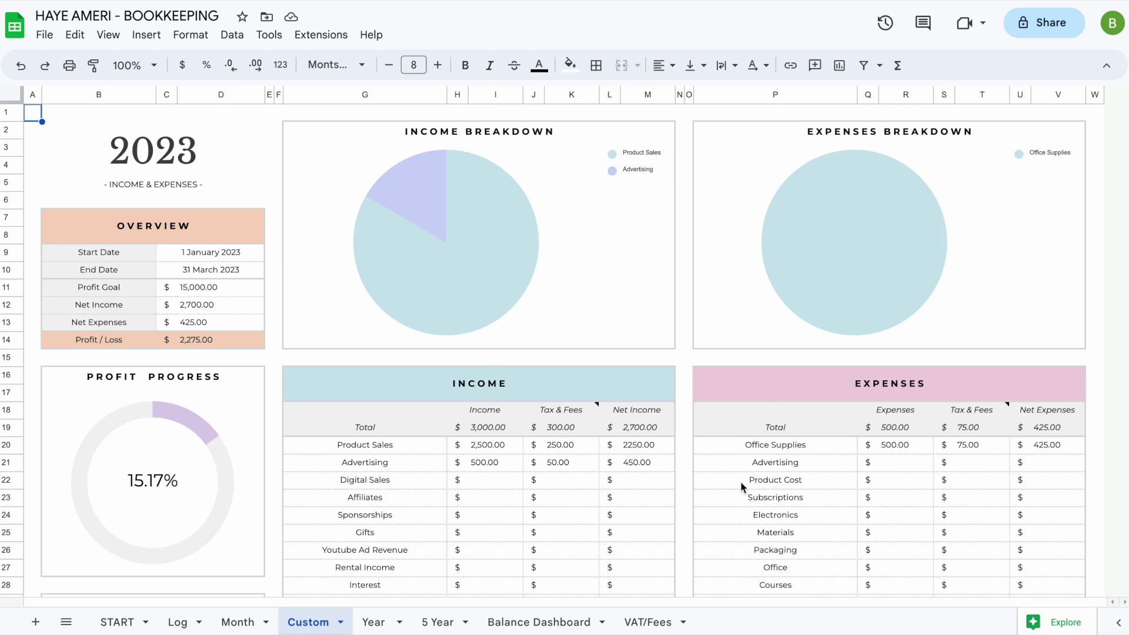
click(225, 288)
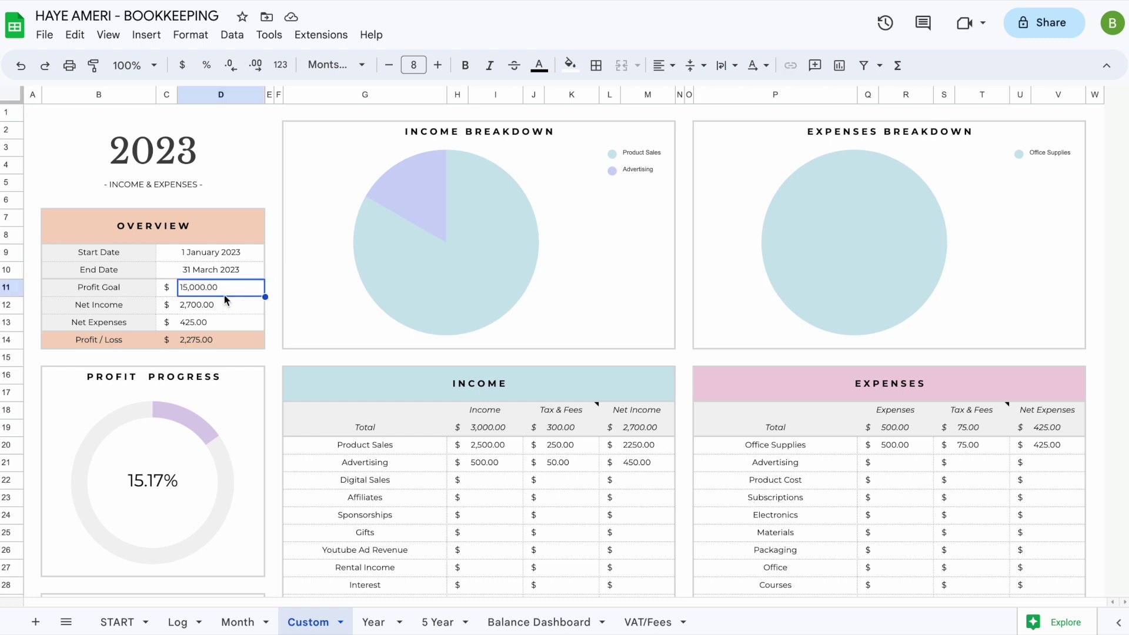
scroll(202, 382, down, 2)
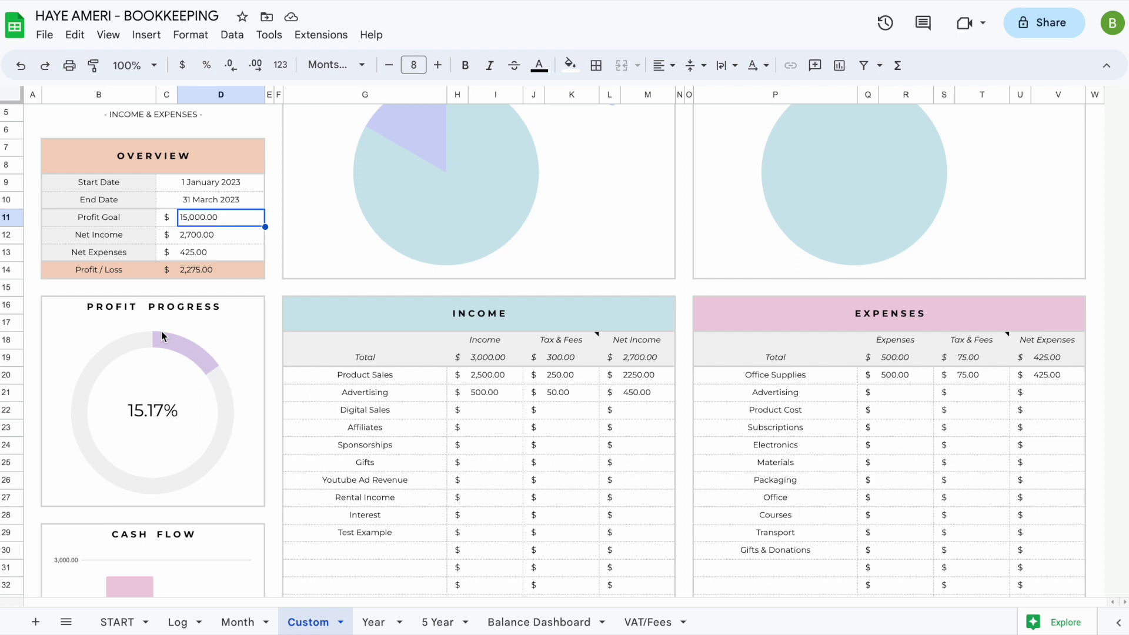
scroll(219, 354, up, 2)
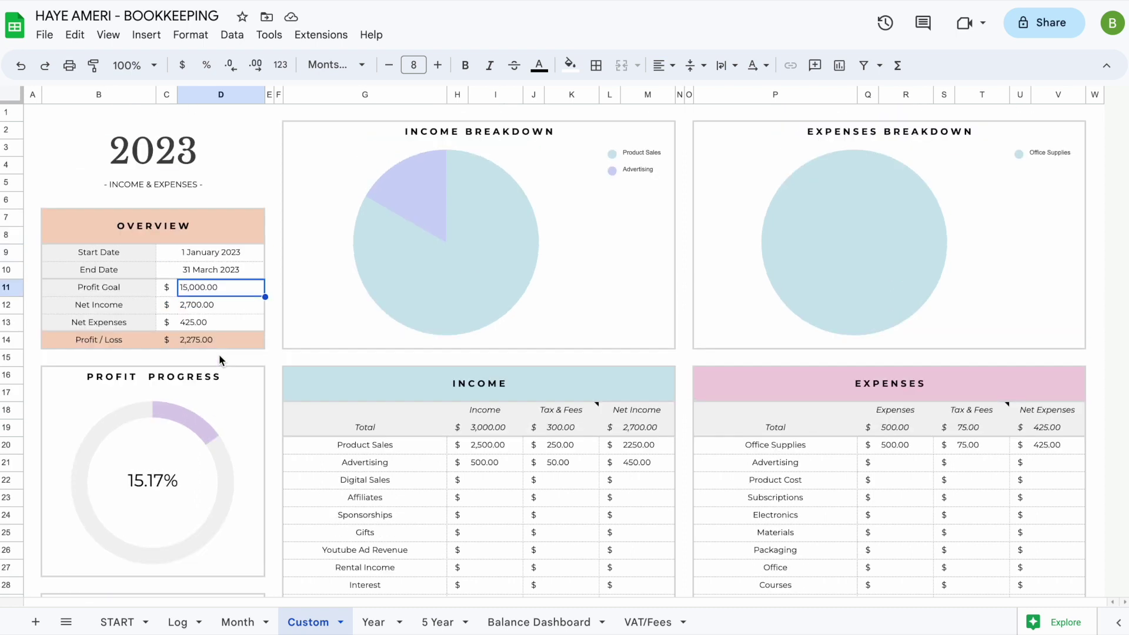
click(238, 622)
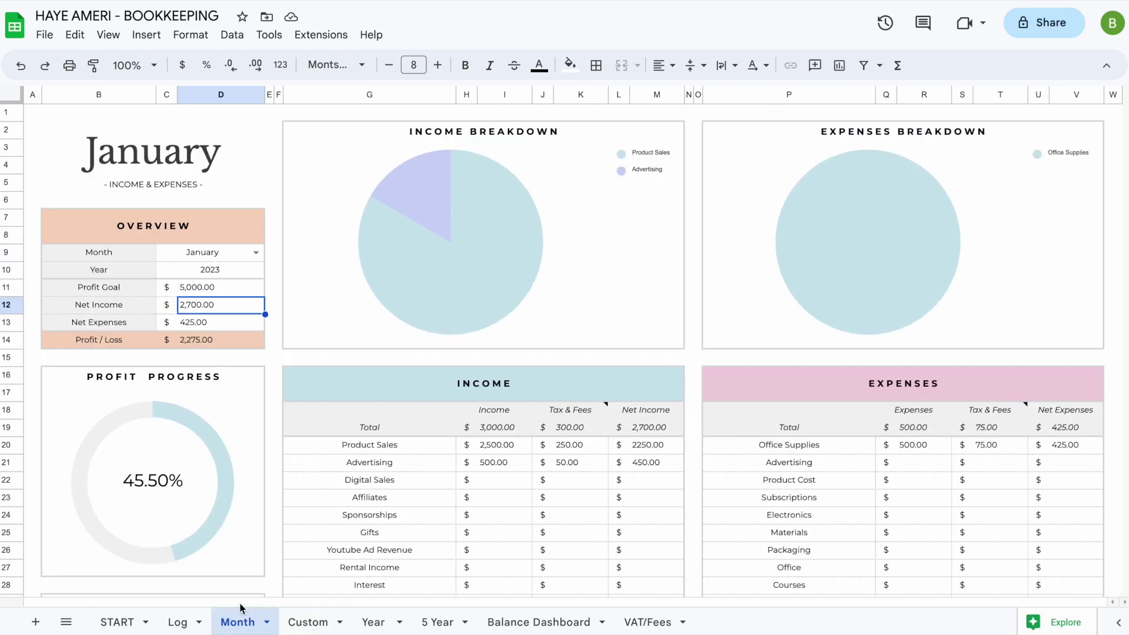
Set the start date in the Custom sheet's overview to 1 April 2023
click(306, 623)
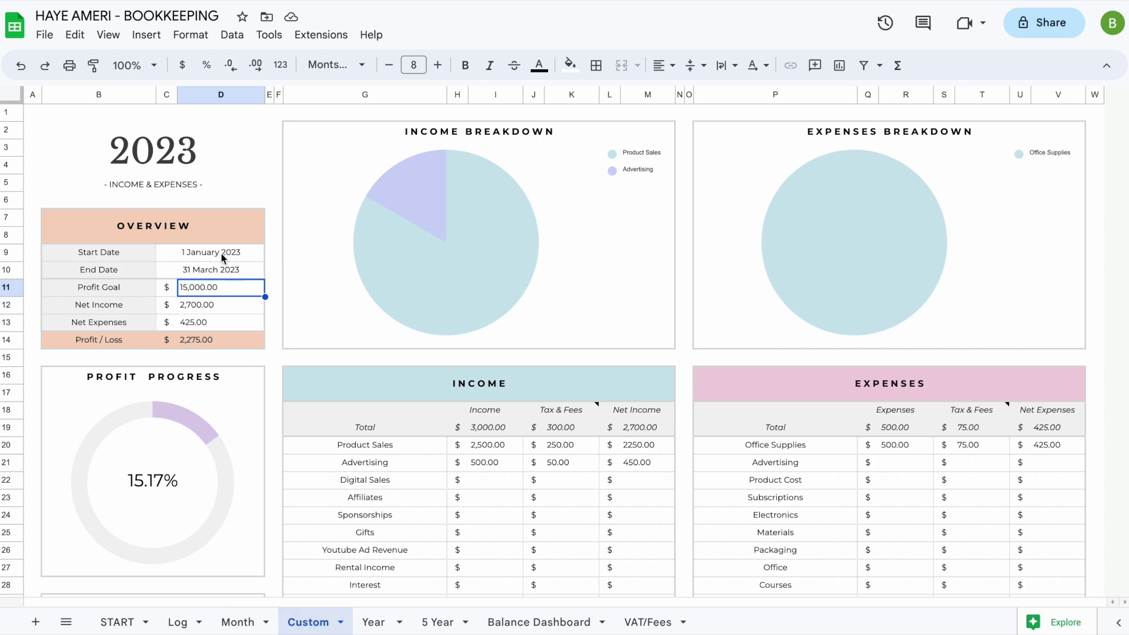
double_click(213, 253)
click(267, 280)
click(268, 281)
click(268, 283)
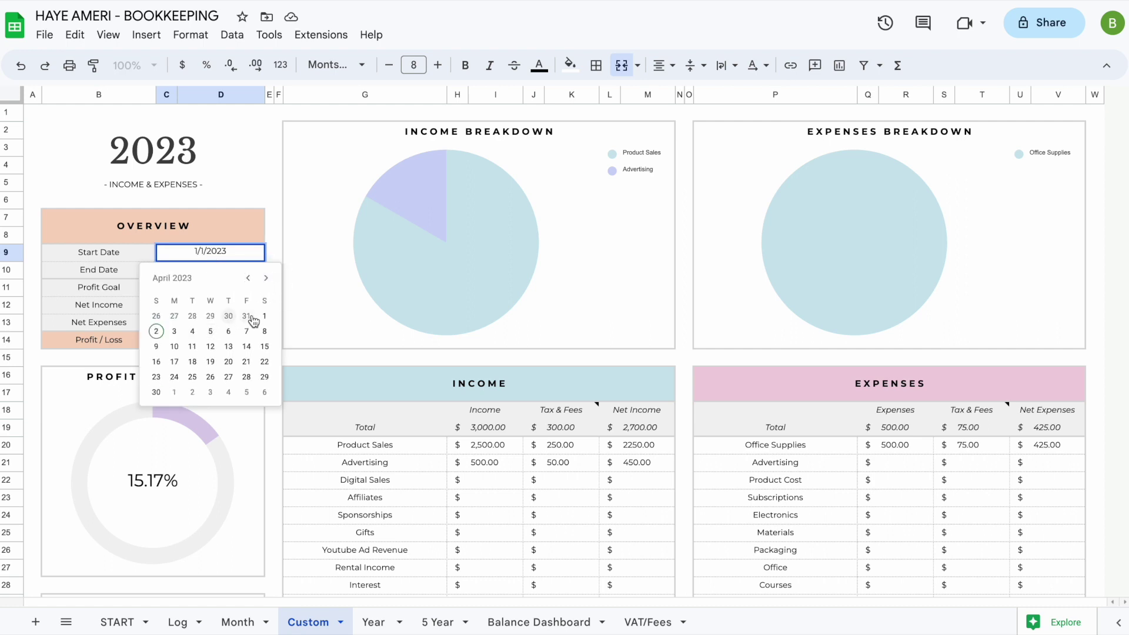
click(265, 316)
Set the end date in the Custom sheet's overview to 30 June 2023
double_click(223, 273)
click(266, 296)
click(266, 295)
click(265, 295)
click(247, 394)
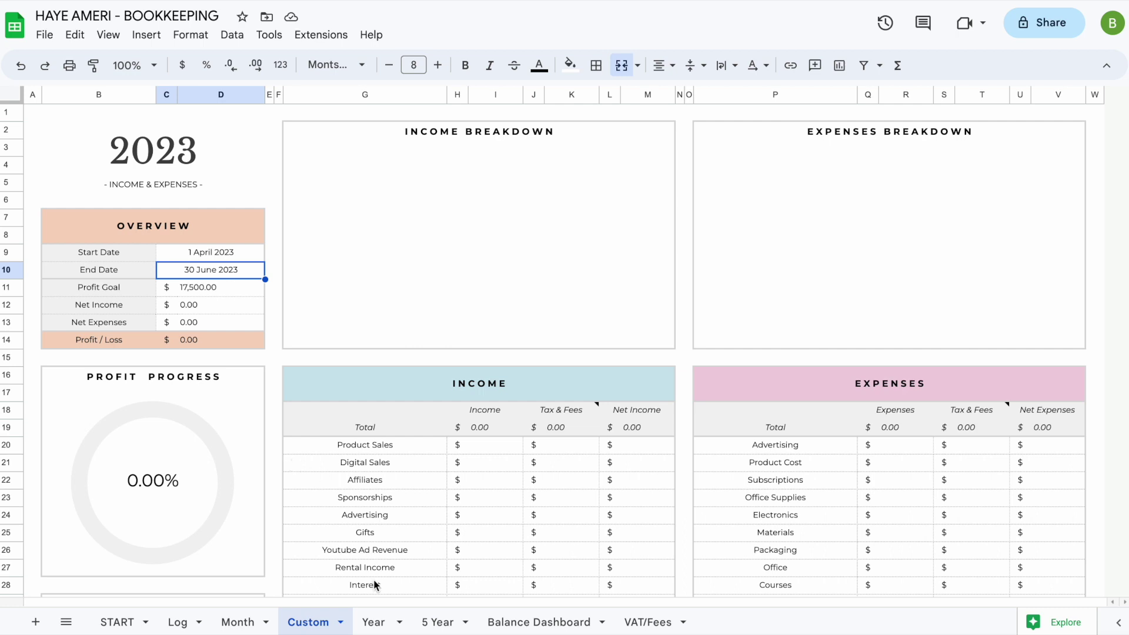
Set the start day on the Year sheet to 5 April 2023 and check the month order in the Year Overview
click(373, 622)
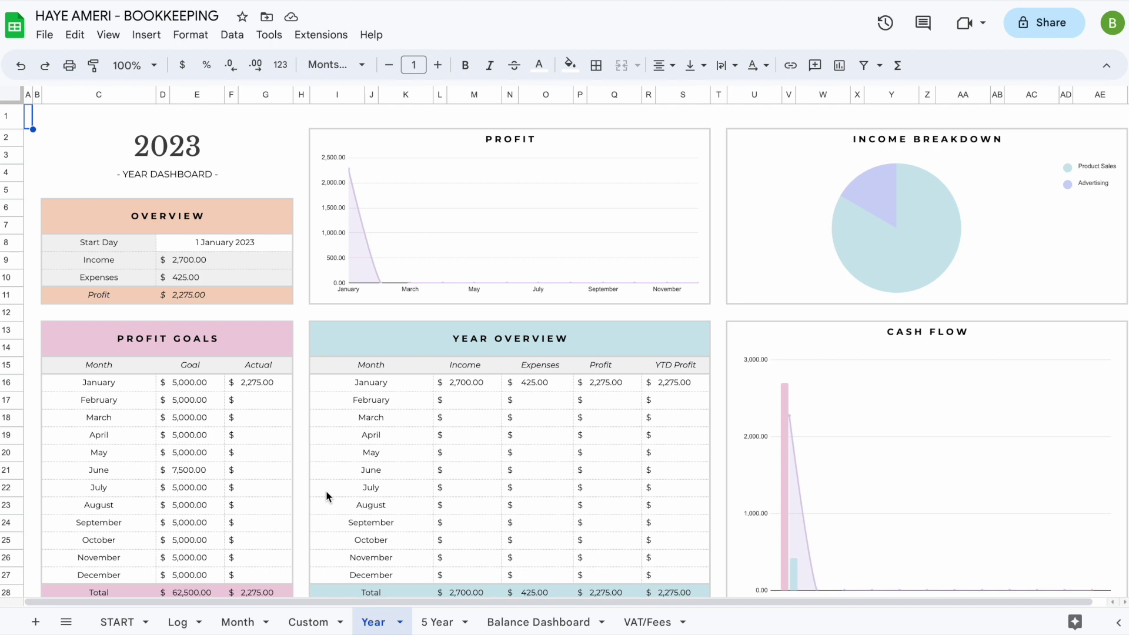
double_click(230, 242)
double_click(281, 268)
click(281, 269)
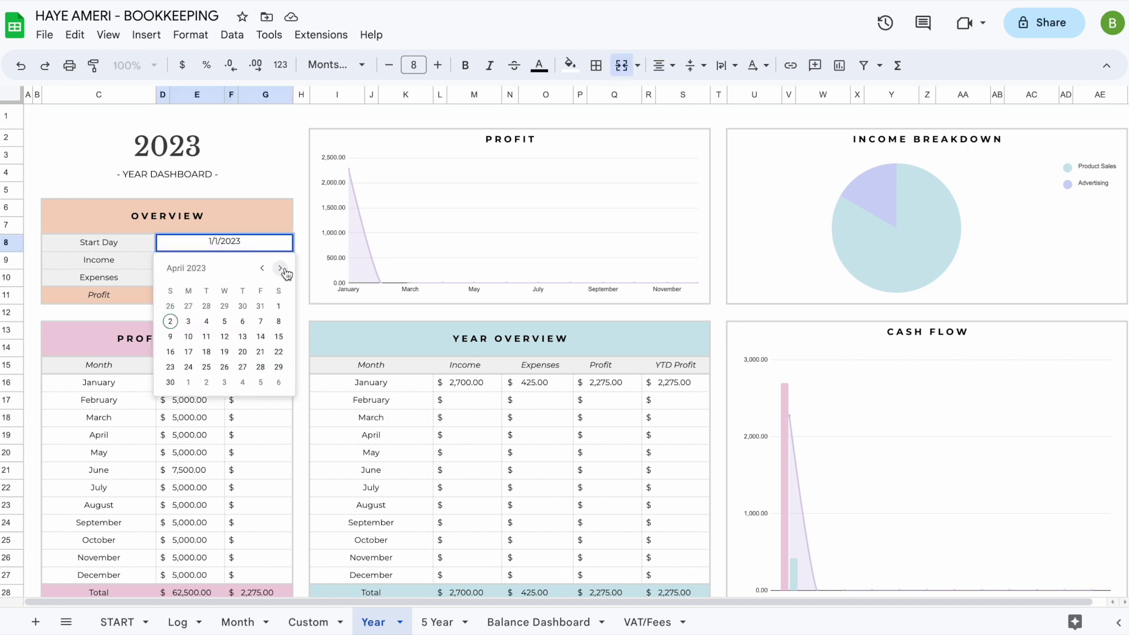
click(227, 321)
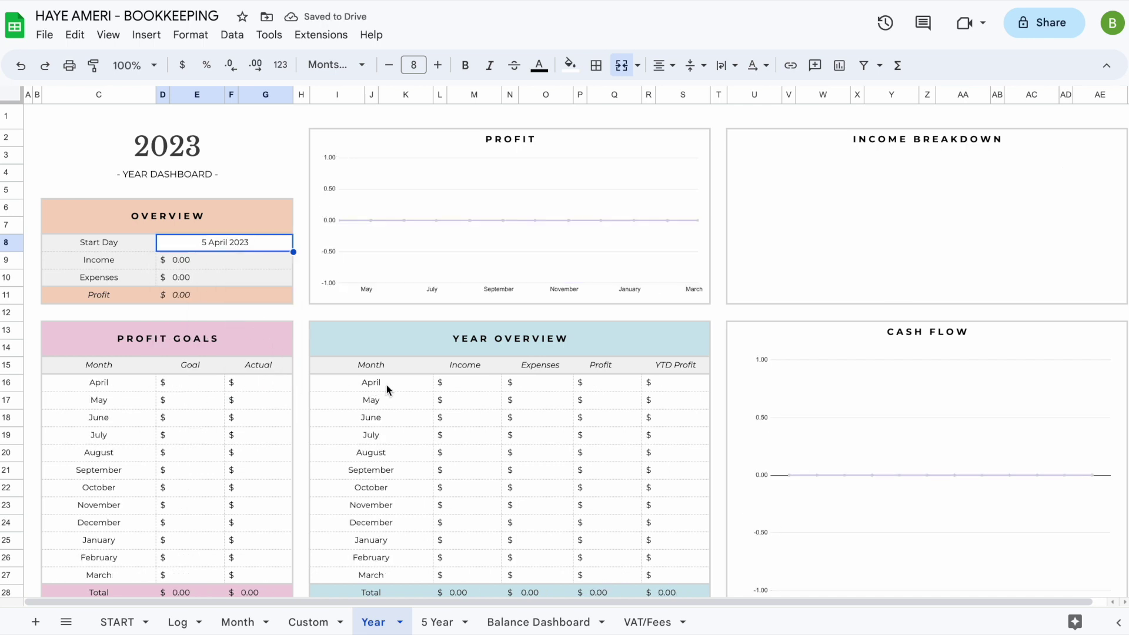
click(372, 386)
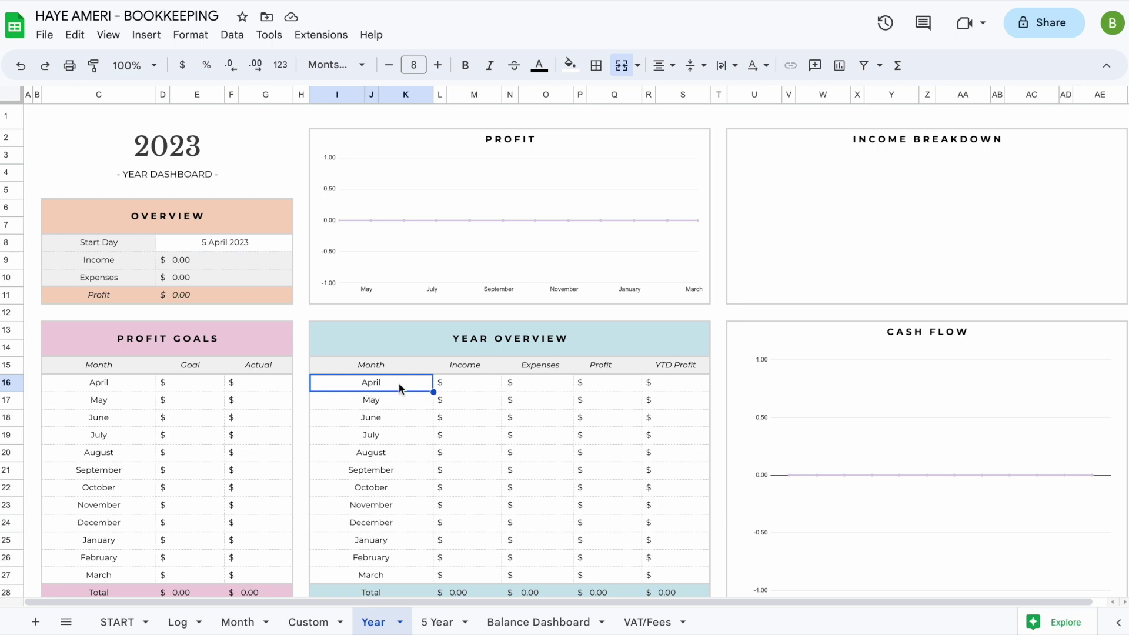
click(392, 403)
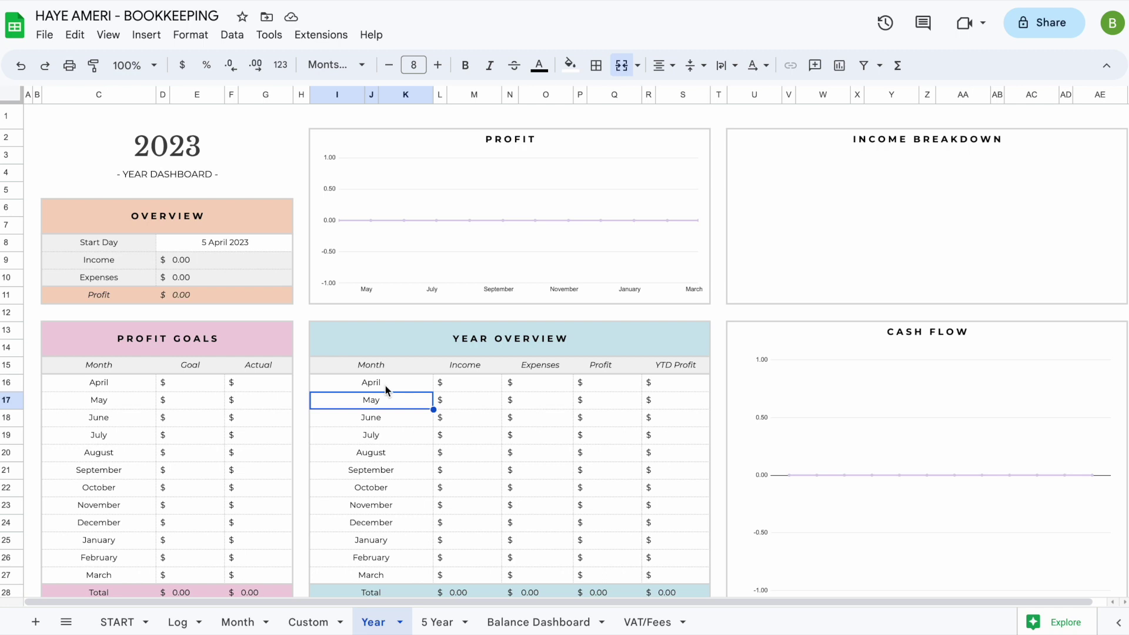
Set the Year sheet's start day back to 1 January 2023
click(265, 190)
click(266, 244)
double_click(266, 246)
click(262, 268)
click(262, 268)
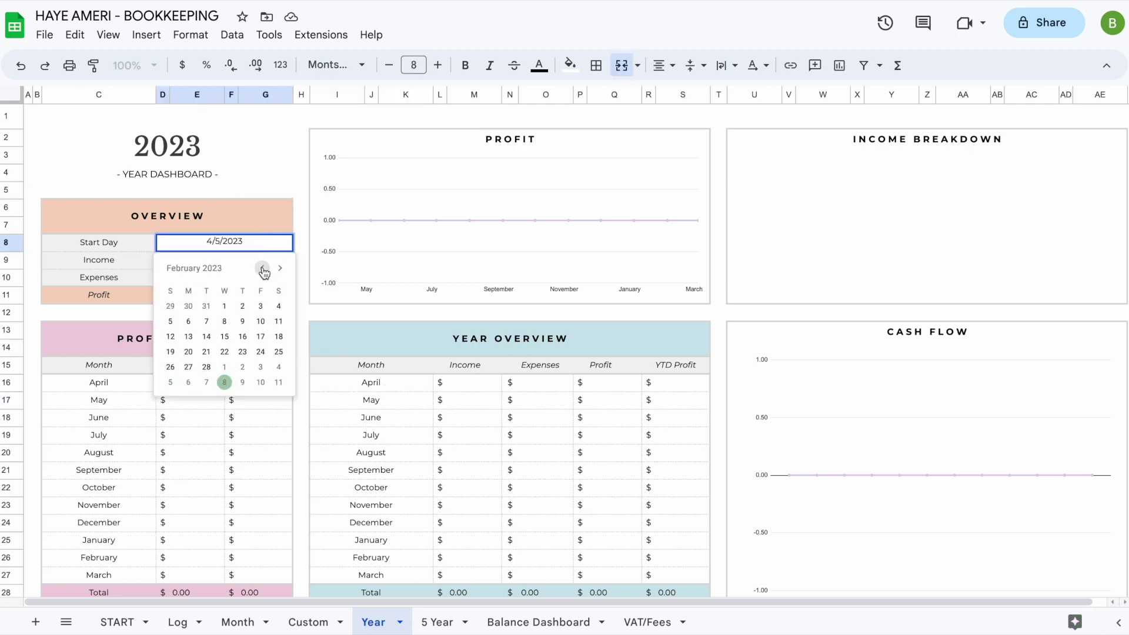
click(262, 268)
click(170, 306)
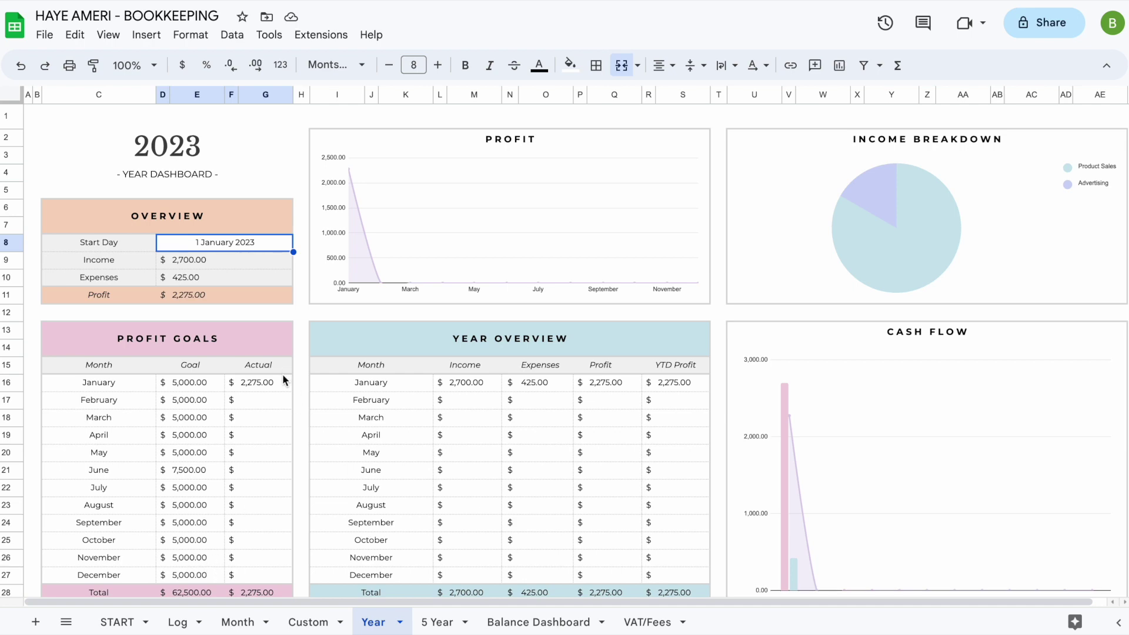
Examine the Year sheet's profit goals, year overview, and the profit, cash flow and breakdown charts
scroll(266, 555, down, 2)
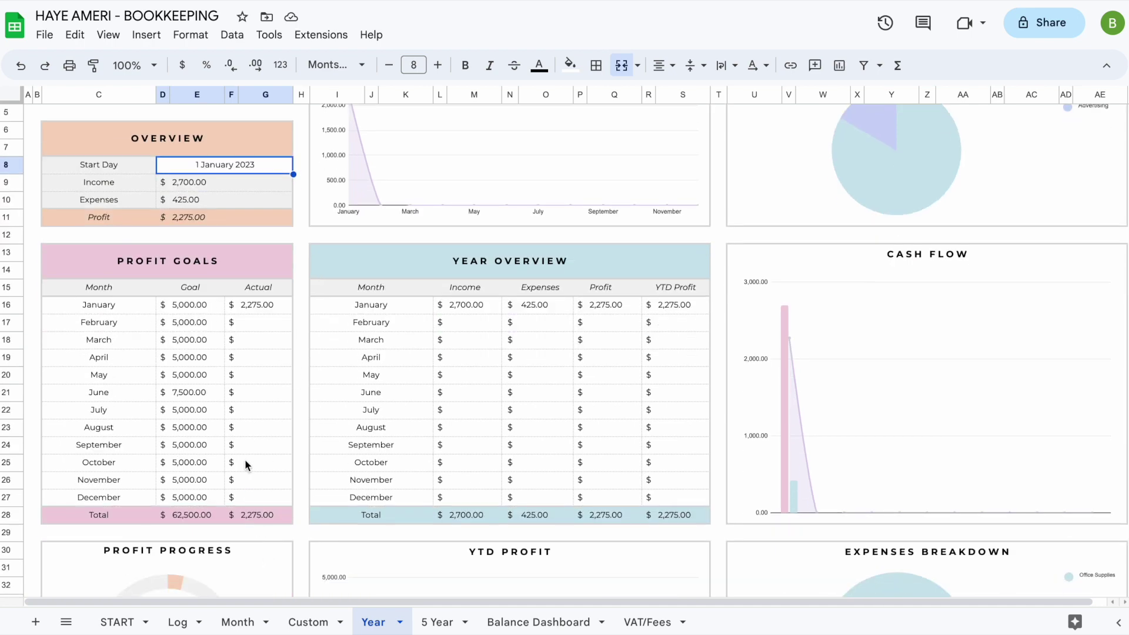
scroll(245, 465, up, 1)
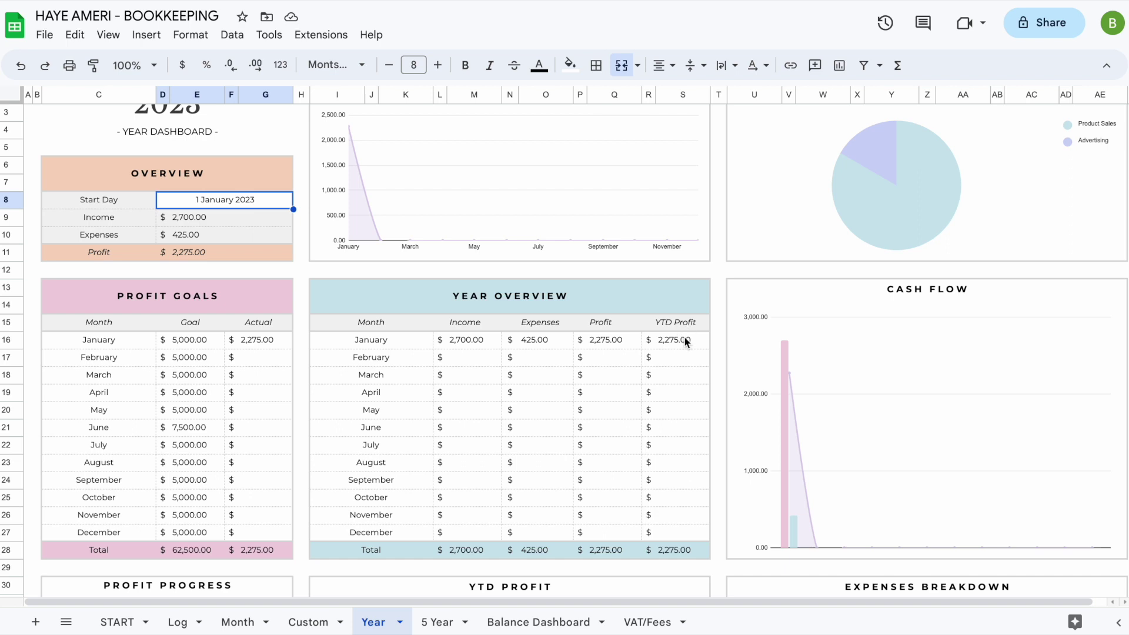
scroll(685, 345, up, 1)
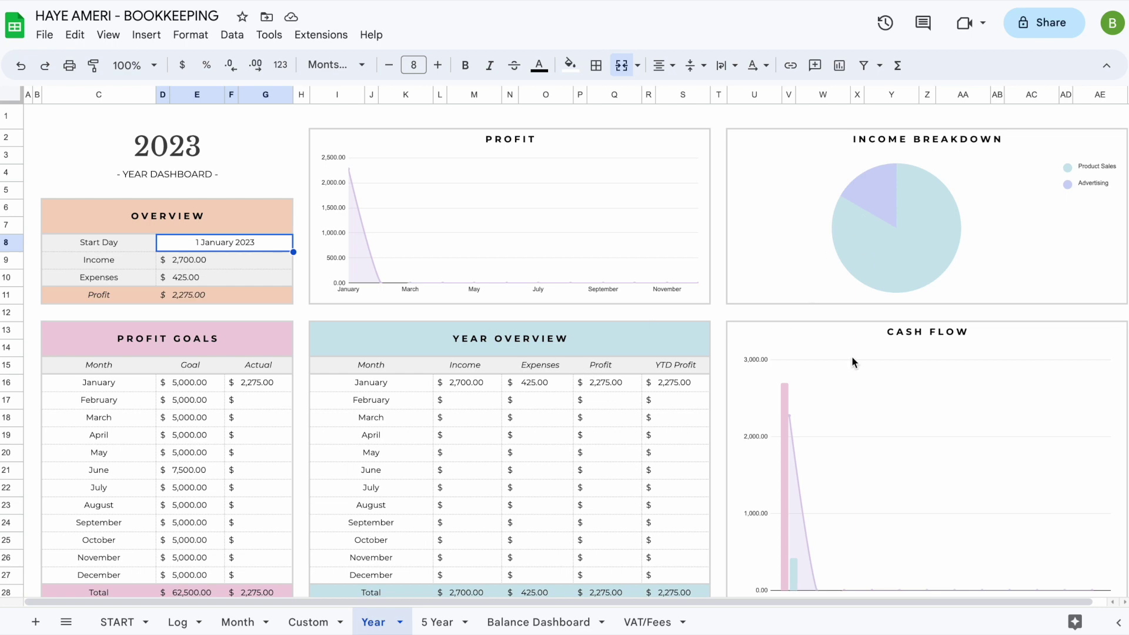
scroll(852, 358, down, 4)
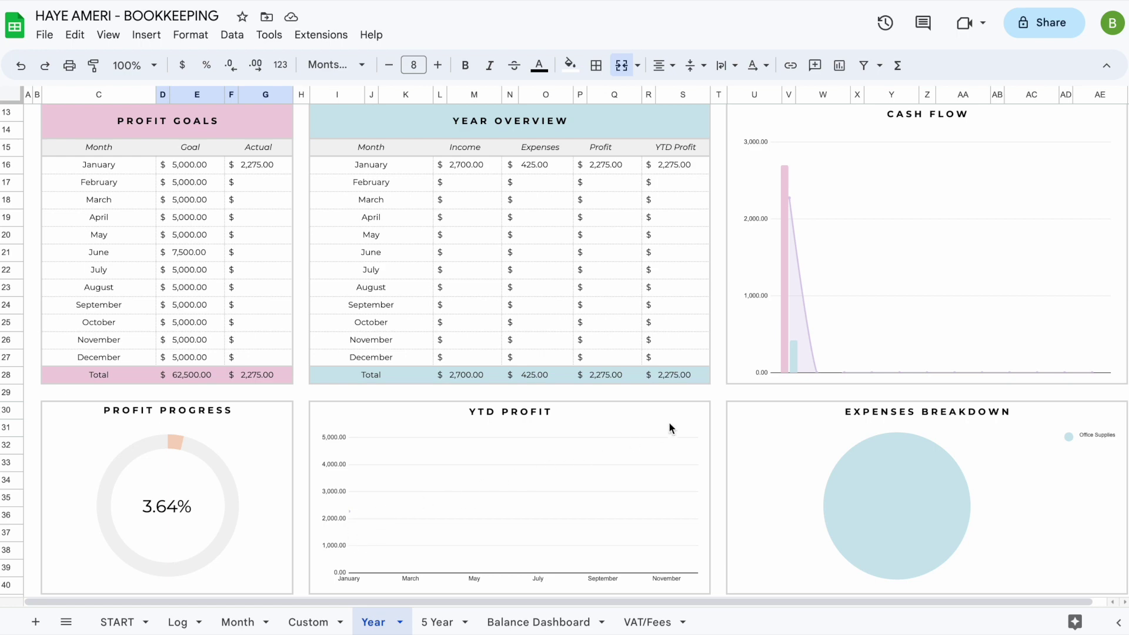
scroll(669, 423, up, 4)
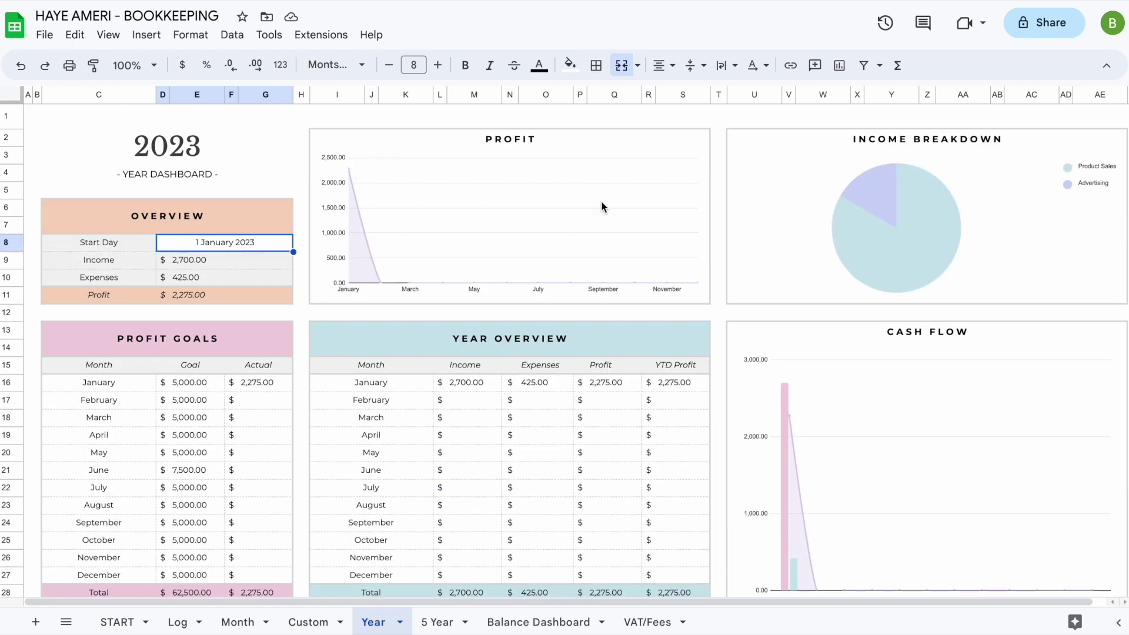
Examine the month-by-month income and expenses tables further down the Year sheet, and return to its overview
scroll(560, 360, down, 5)
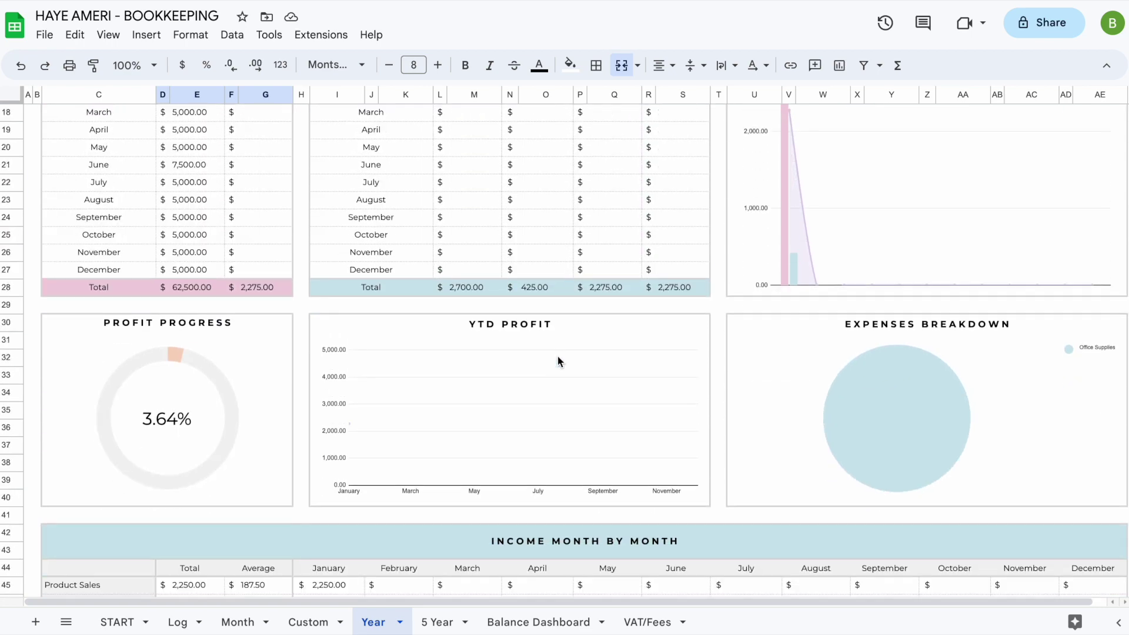
scroll(559, 360, down, 5)
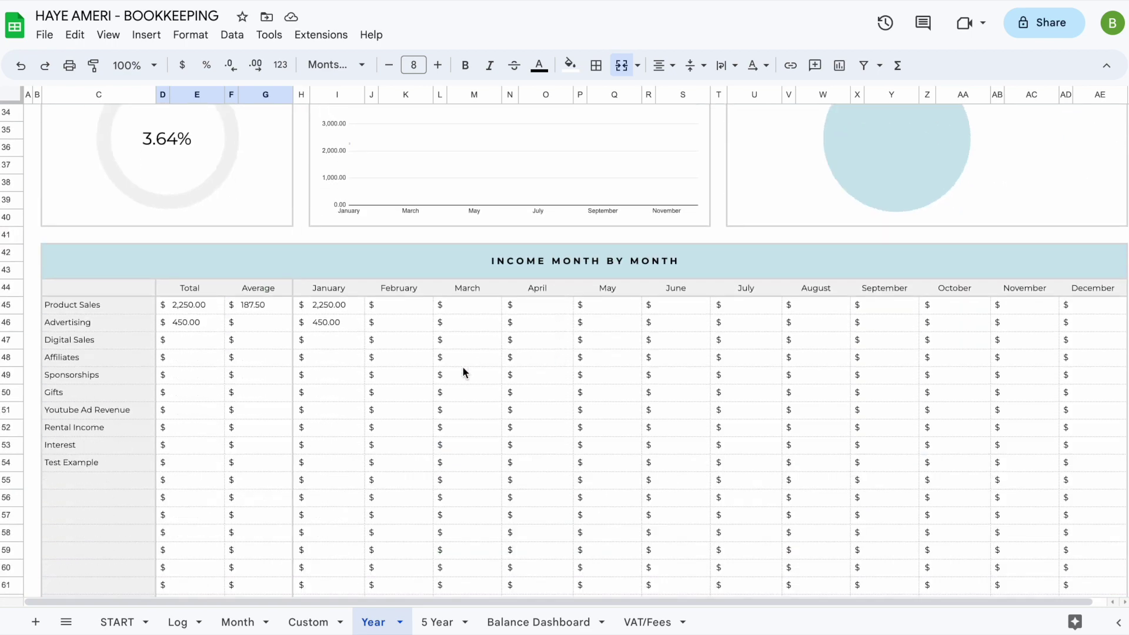
scroll(463, 370, down, 20)
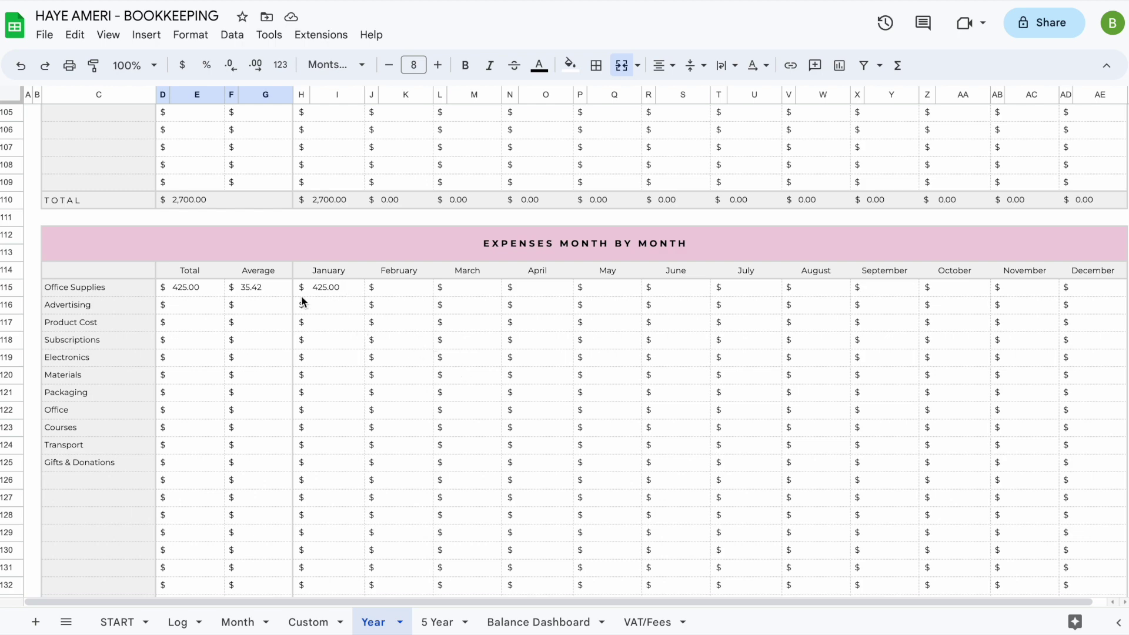
scroll(263, 273, up, 20)
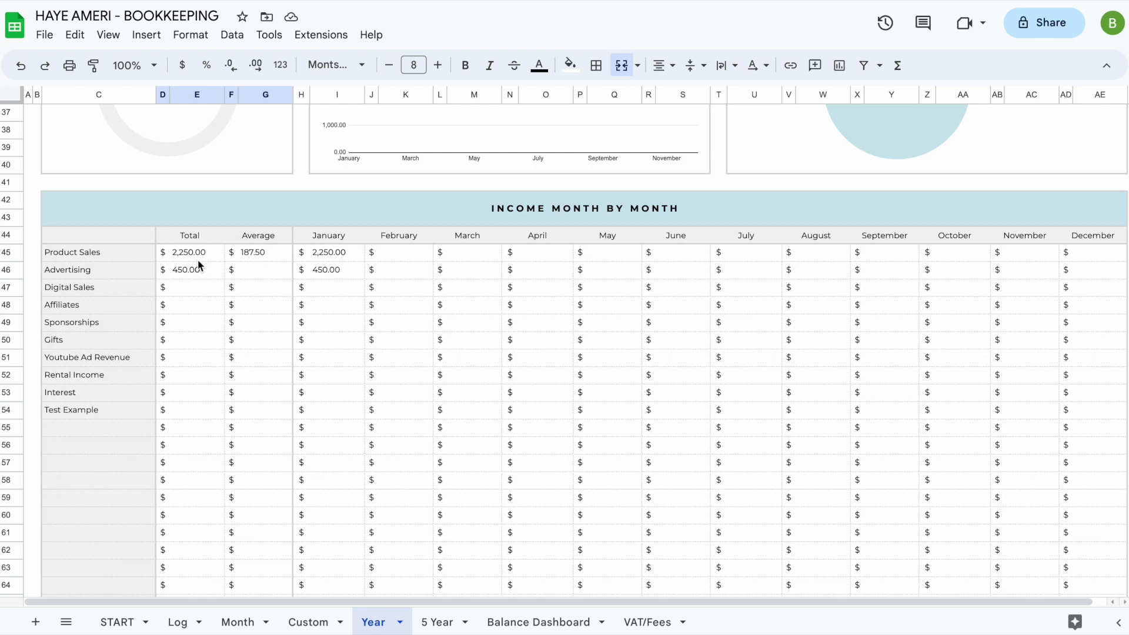
scroll(197, 394, down, 20)
scroll(196, 397, down, 1)
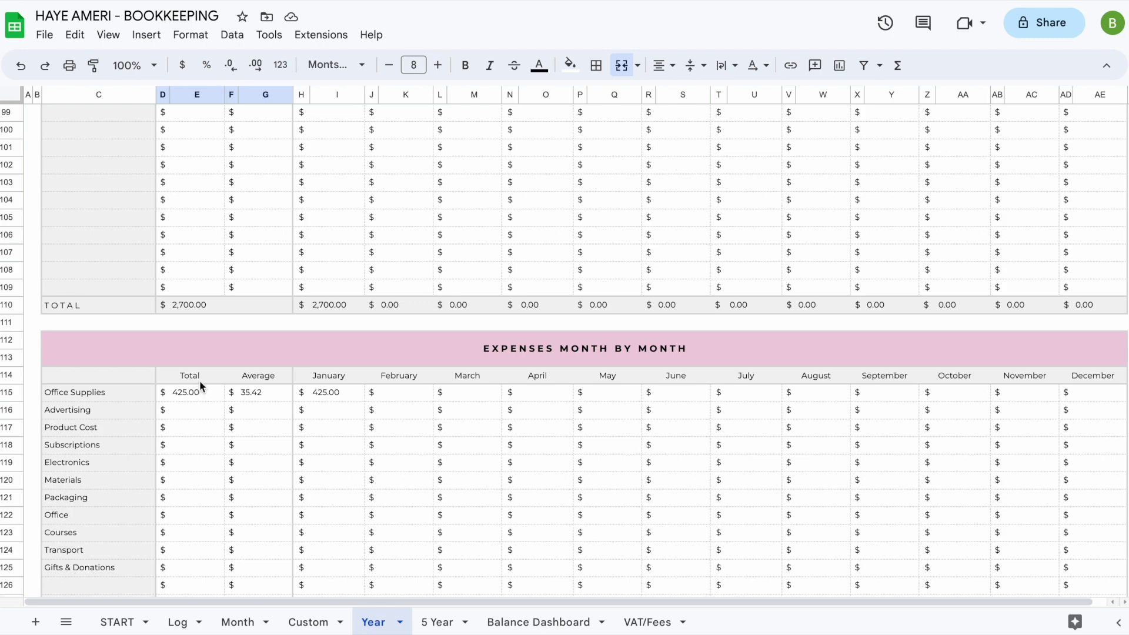
scroll(200, 385, up, 8)
scroll(200, 386, up, 10)
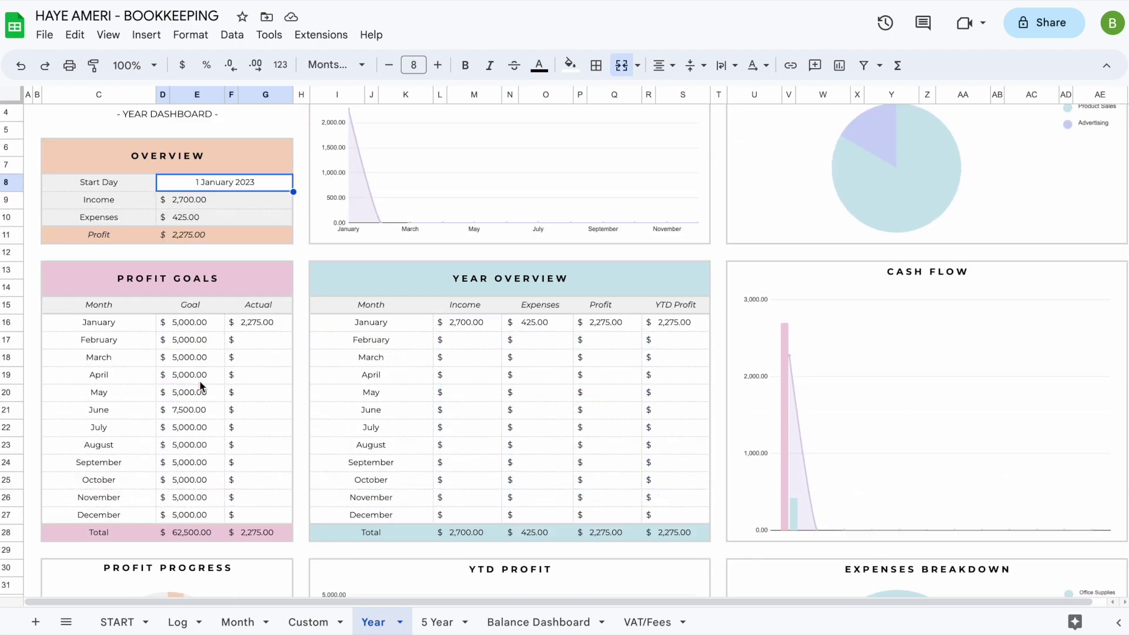
Open the 5 Year dashboard sheet
click(442, 627)
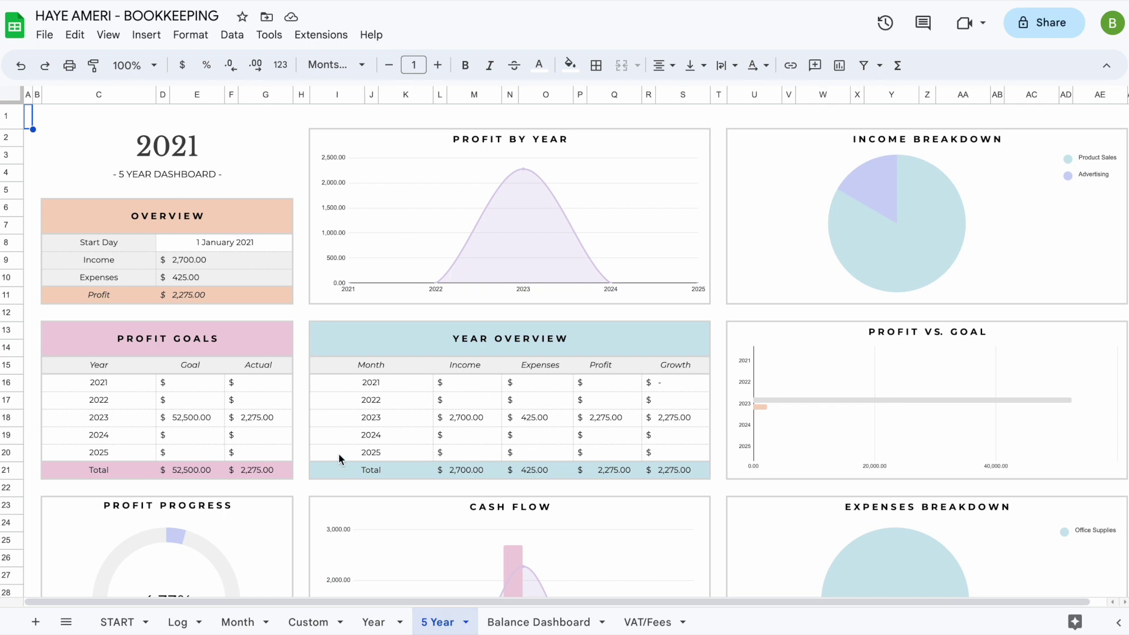
double_click(263, 242)
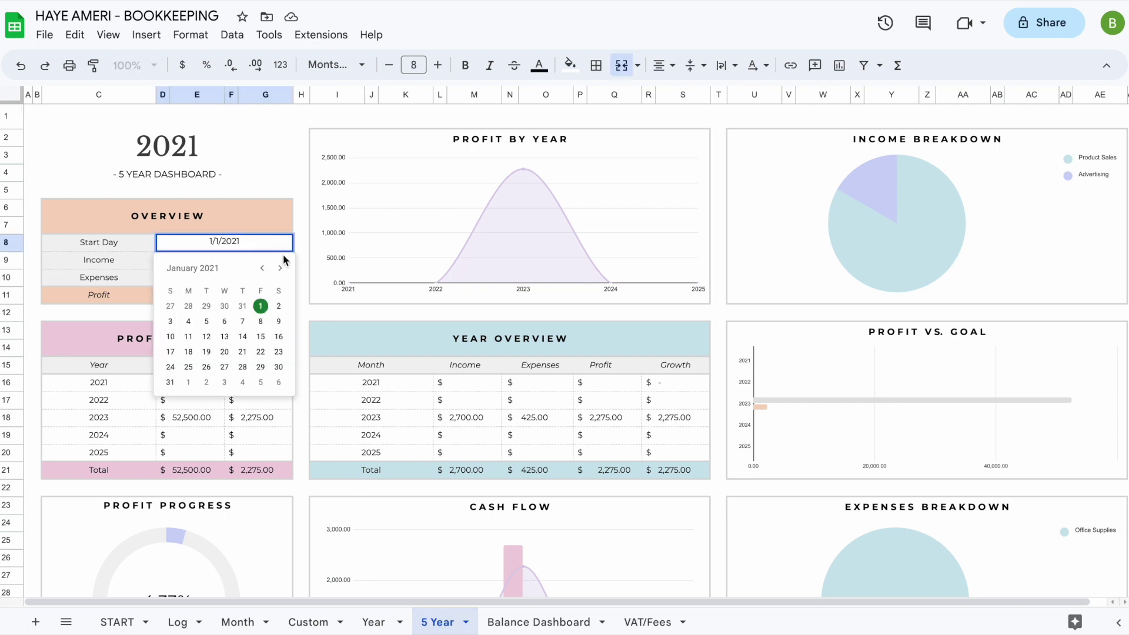
click(280, 269)
click(280, 269)
key(Escape)
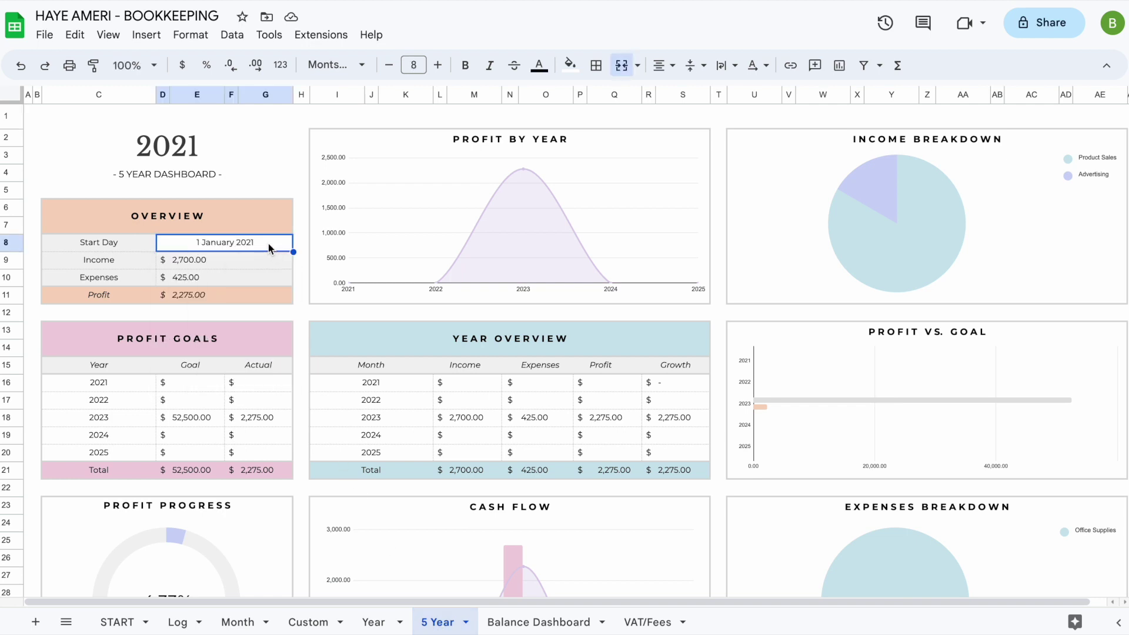
Set the 5 Year sheet's start day to 1 January 2023
double_click(249, 247)
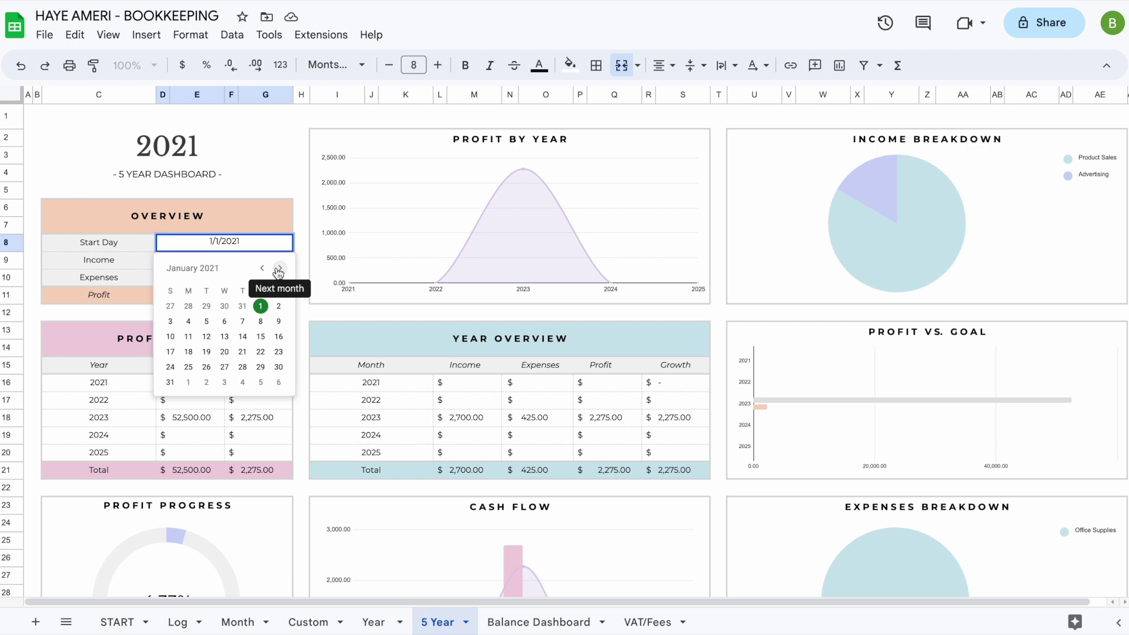
double_click(279, 269)
double_click(279, 270)
triple_click(278, 269)
triple_click(279, 269)
triple_click(279, 269)
triple_click(280, 269)
triple_click(279, 270)
click(280, 269)
double_click(279, 269)
click(279, 270)
click(279, 269)
click(170, 307)
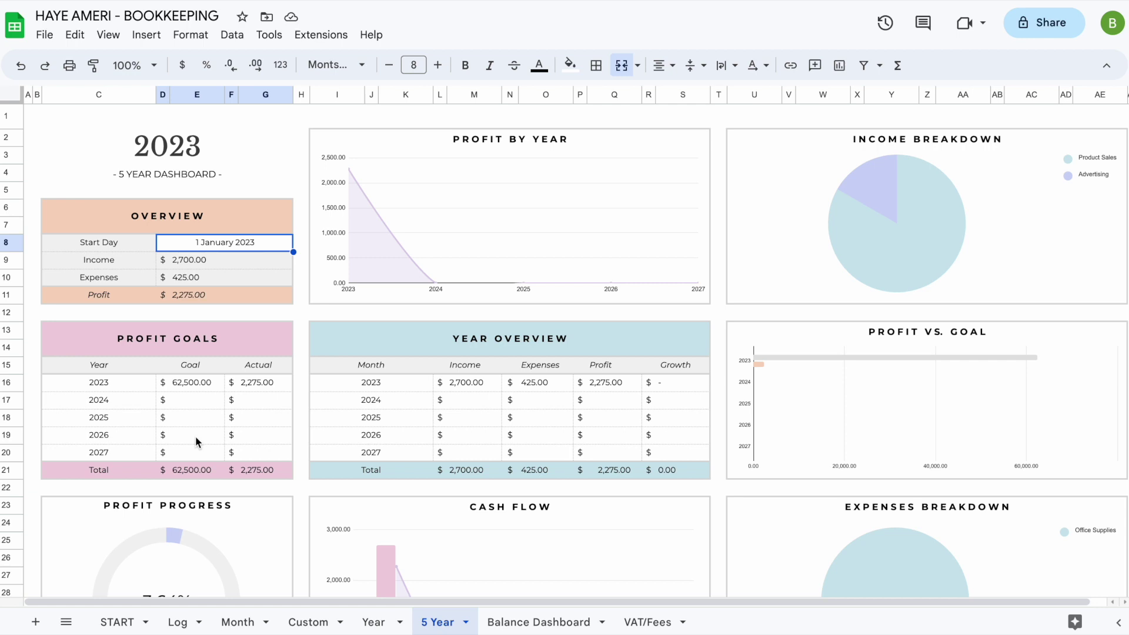
Check the 5 Year sheet's start day against the years listed in its Profit Goals and Year Overview tables
scroll(195, 436, down, 1)
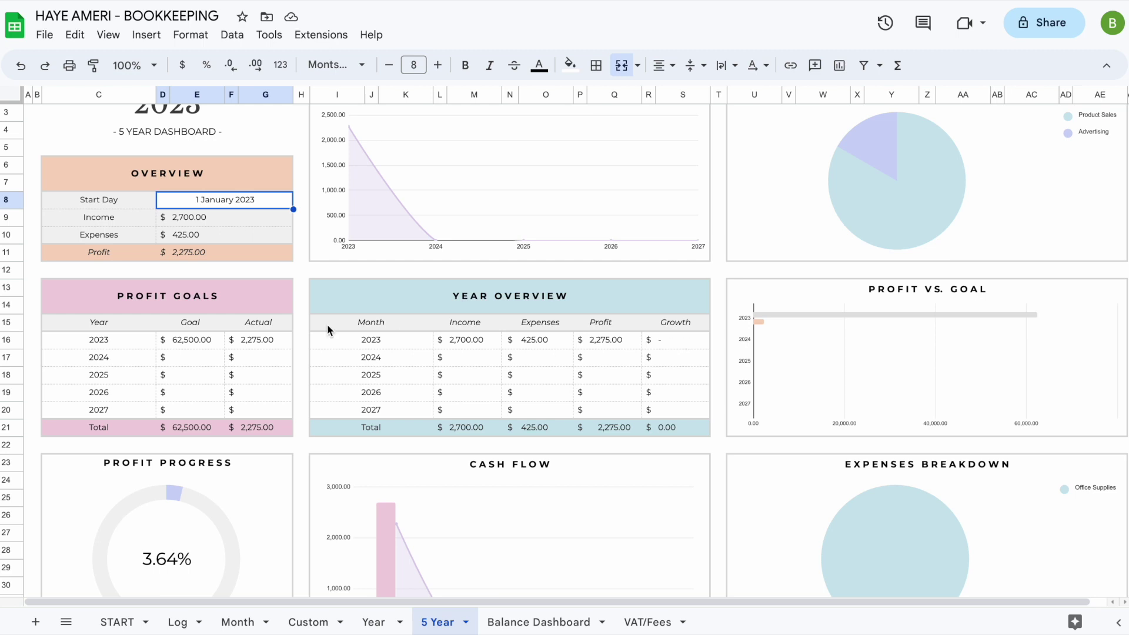
scroll(255, 309, up, 1)
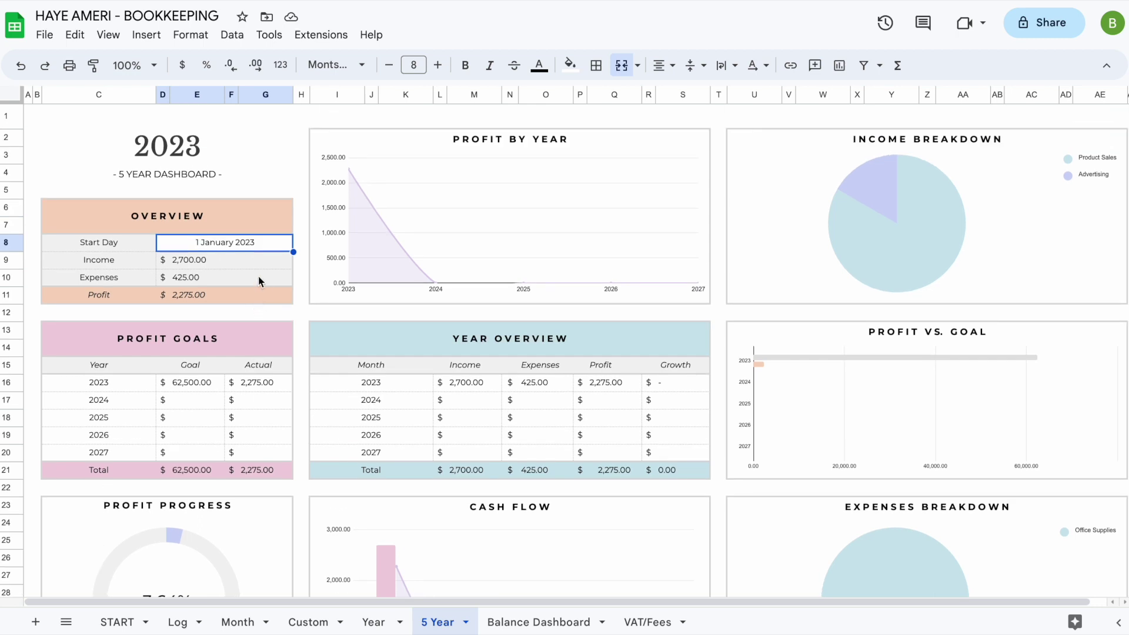
double_click(255, 243)
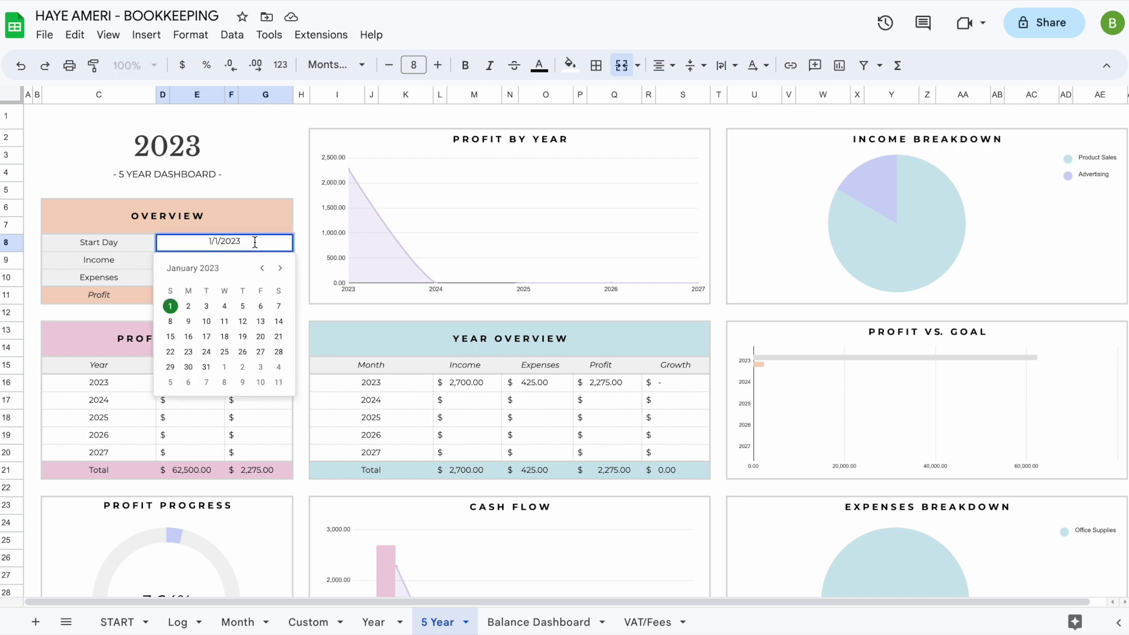
click(304, 226)
click(373, 382)
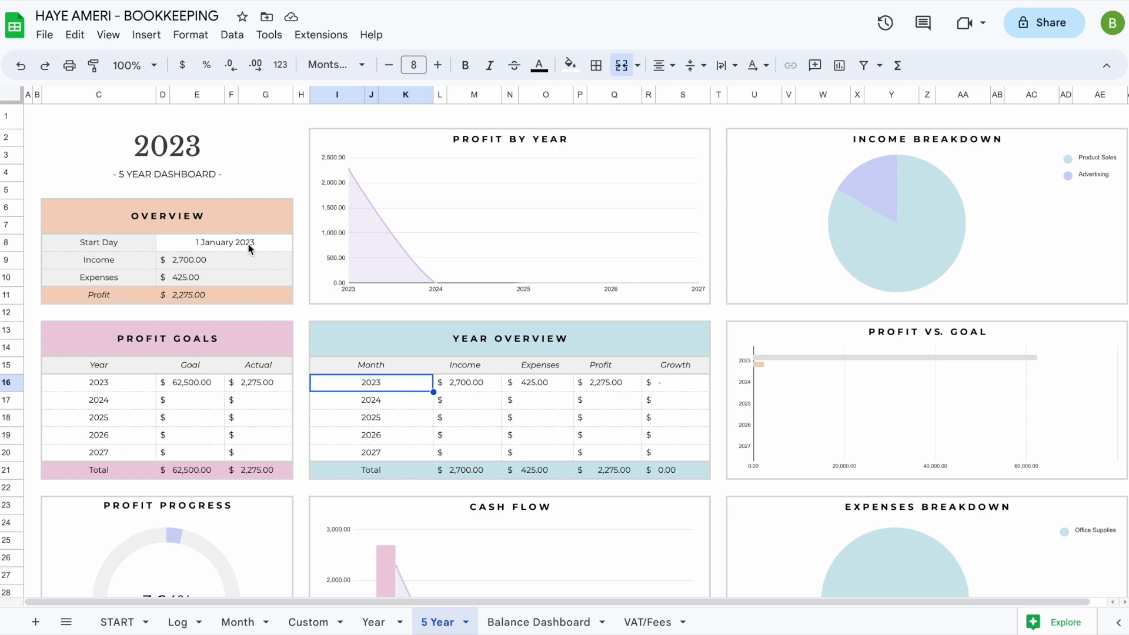
Examine the 5 Year sheet's profit progress, cash flow and expenses breakdown charts, and its income and expenses by year tables
scroll(283, 352, down, 2)
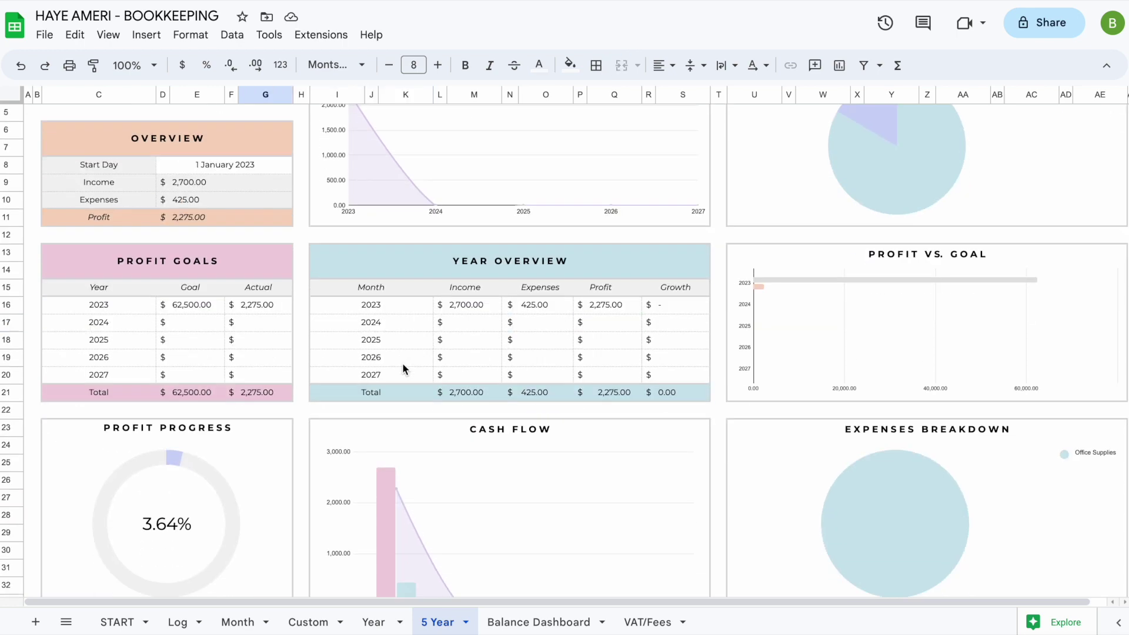
scroll(402, 363, down, 2)
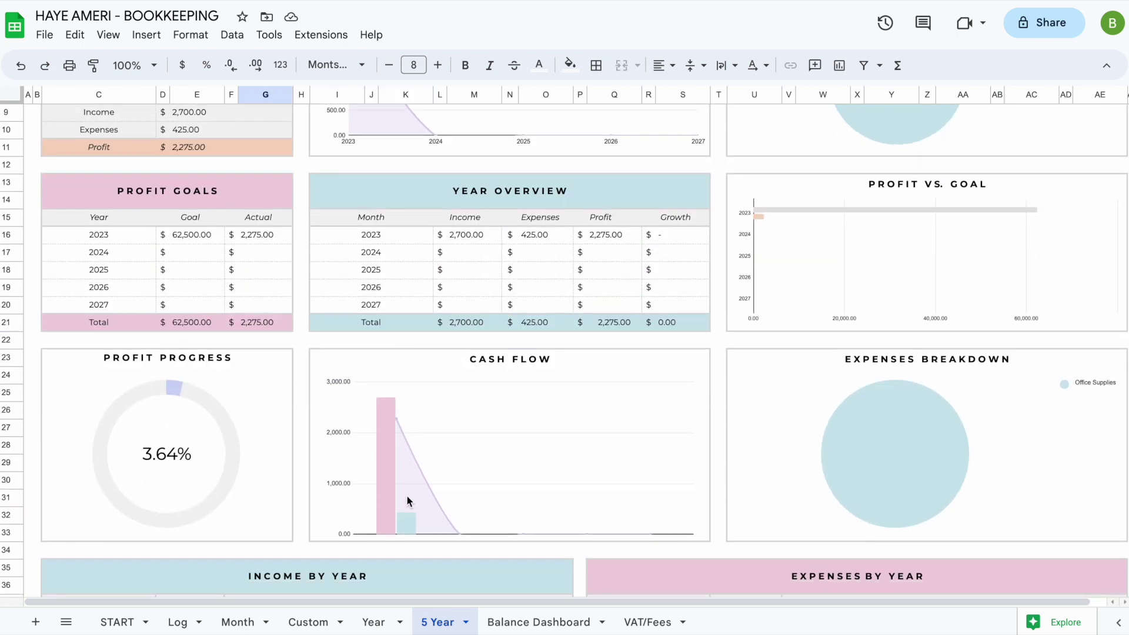
scroll(407, 500, down, 3)
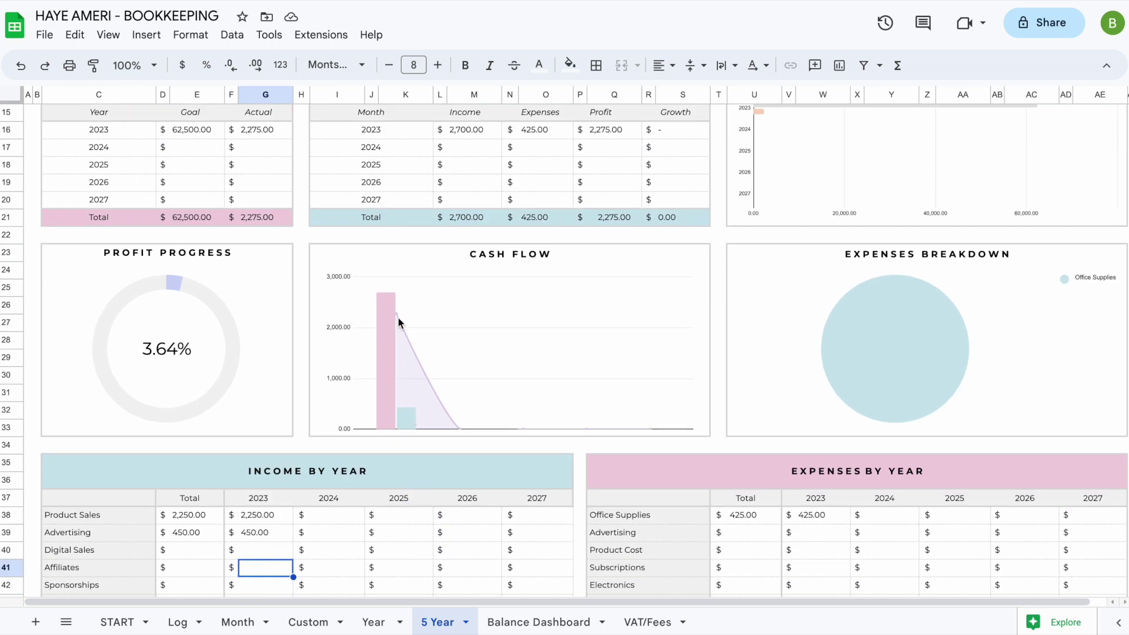
scroll(403, 397, down, 7)
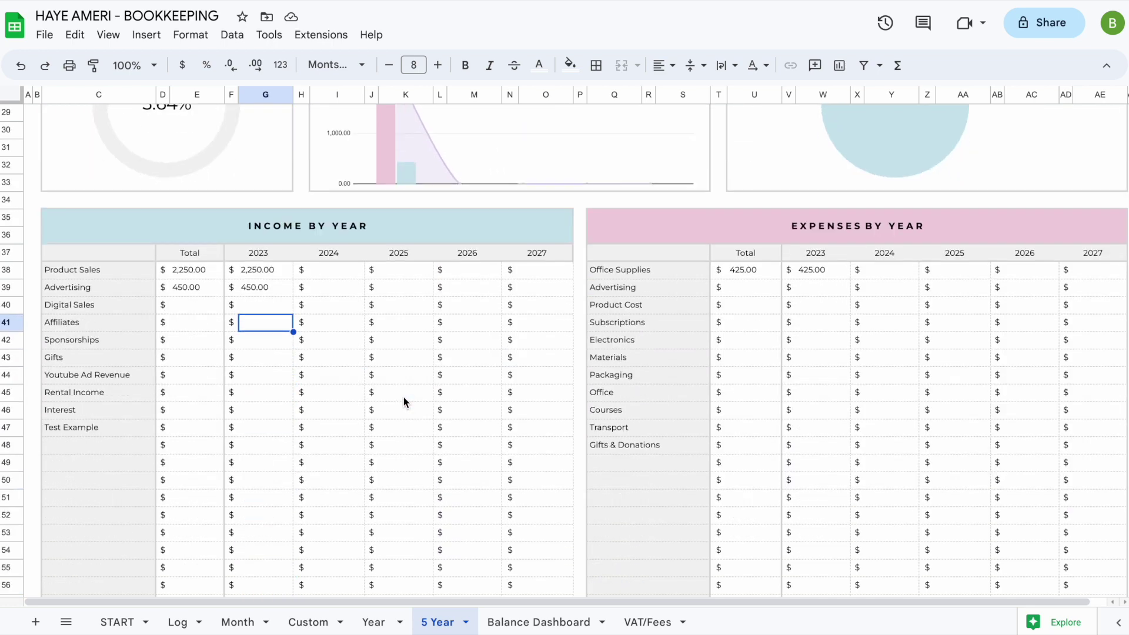
scroll(404, 397, down, 1)
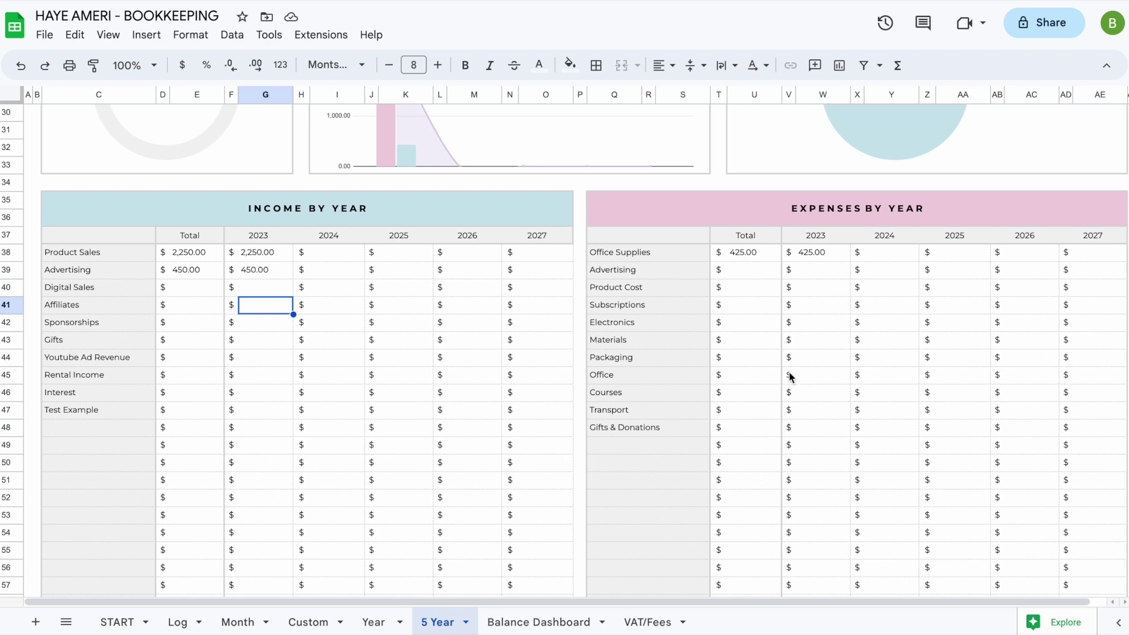
Compare the accounts listed on the Balance Dashboard with the Account column in the Log sheet, and return to the dashboard
click(538, 622)
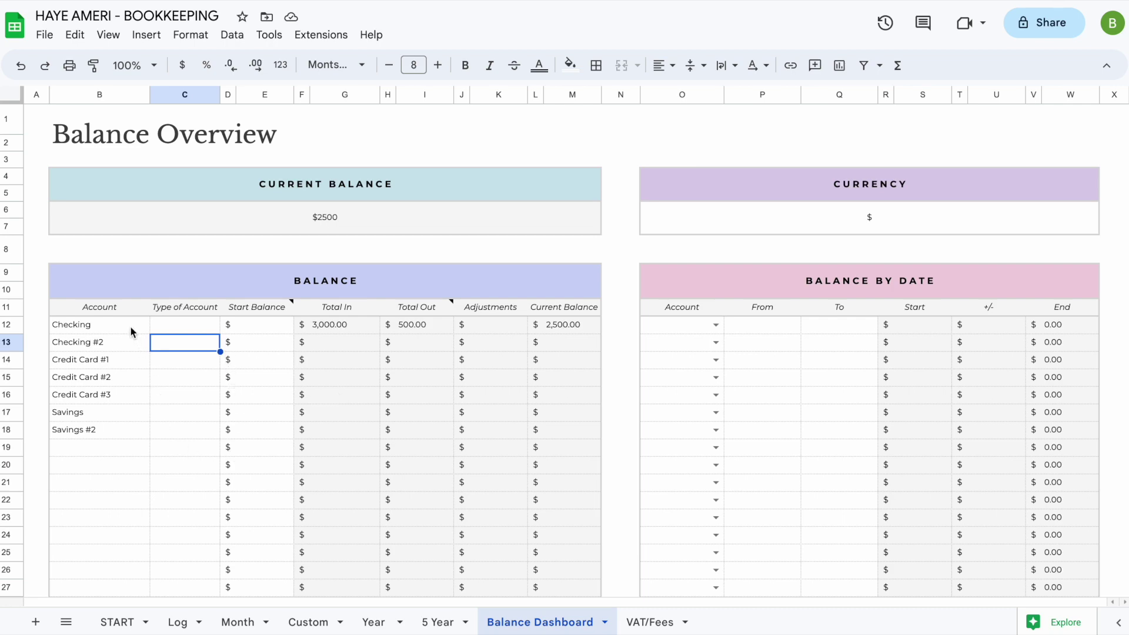
click(181, 622)
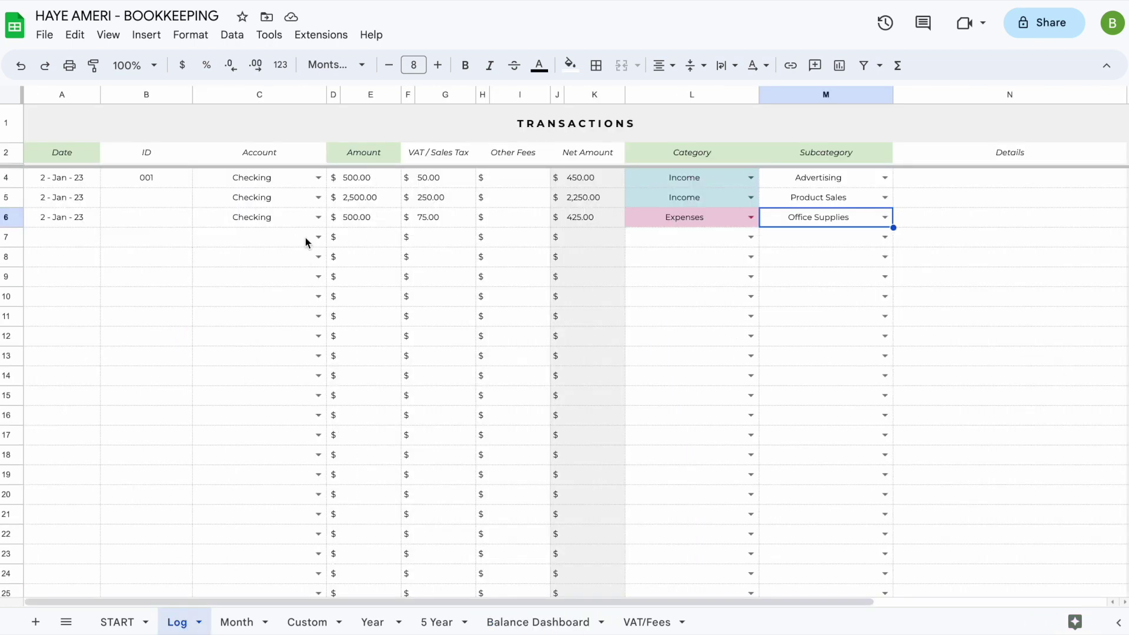
click(536, 622)
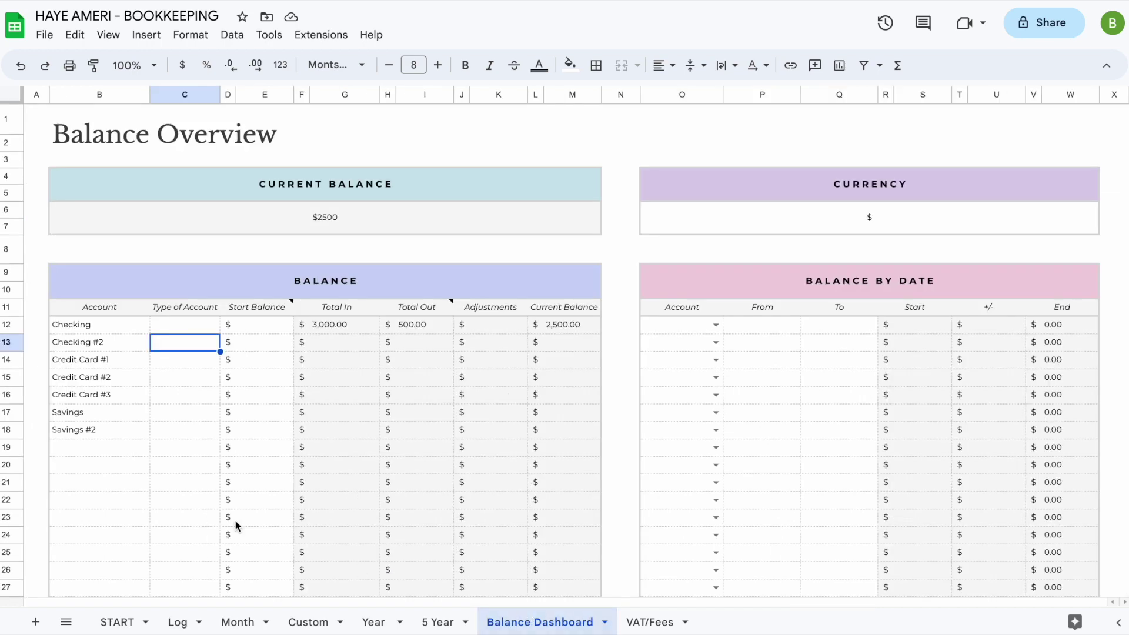
Add an account named "Example #1" in the first empty row of the Balance table
click(103, 452)
text(Example)
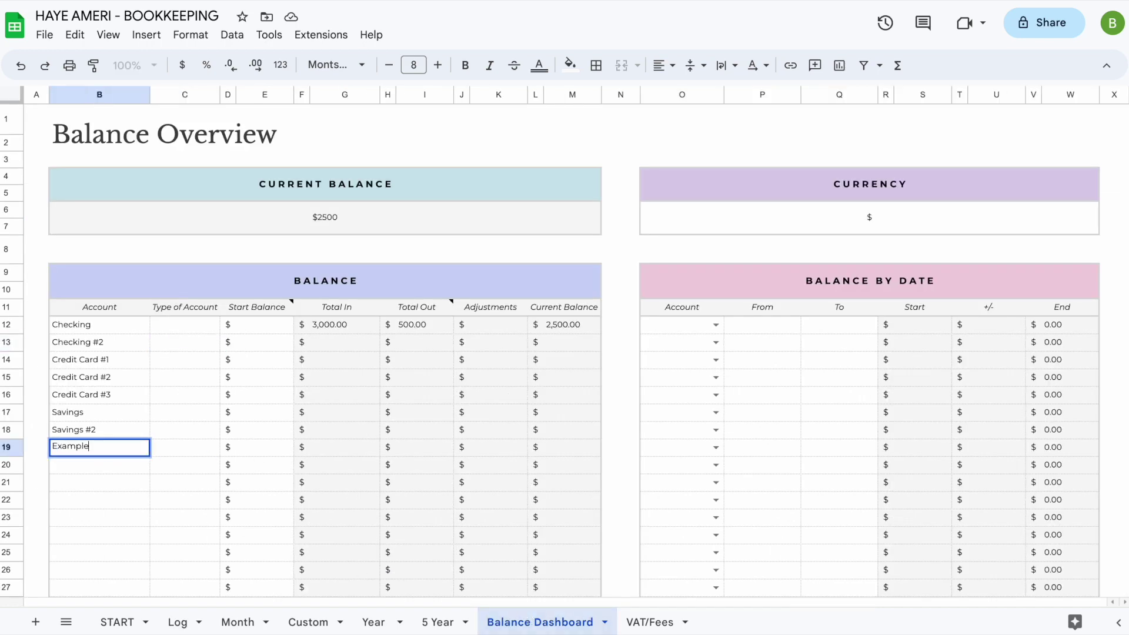
text(#1)
key(Return)
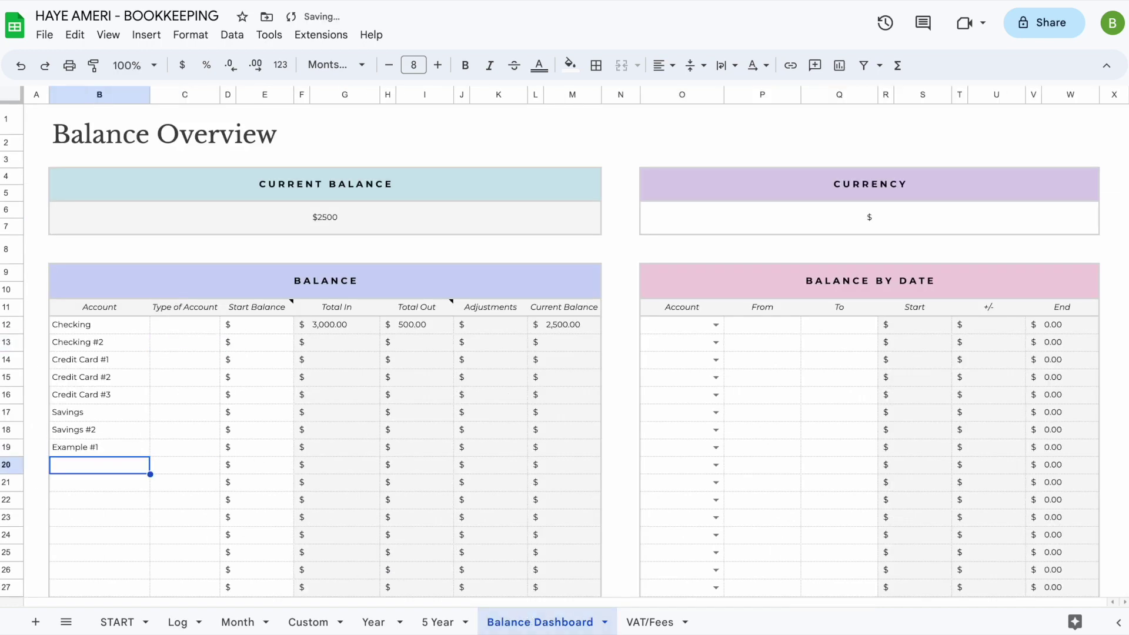
Check the account choices offered in the first empty row of the Log, and return to the Balance Dashboard
click(178, 621)
click(317, 237)
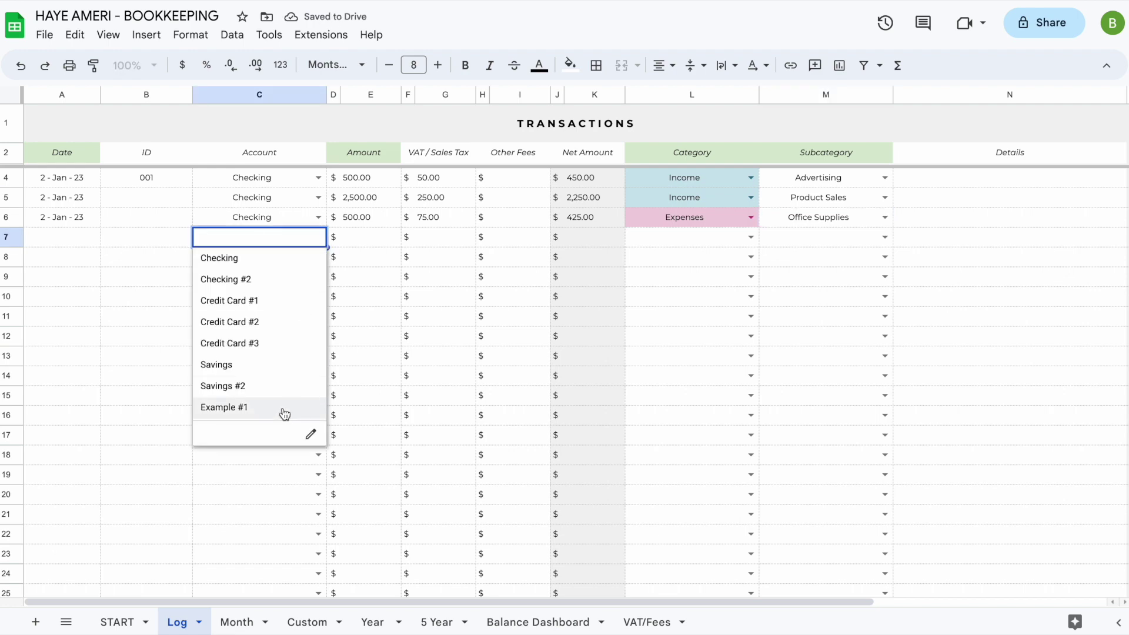
click(561, 622)
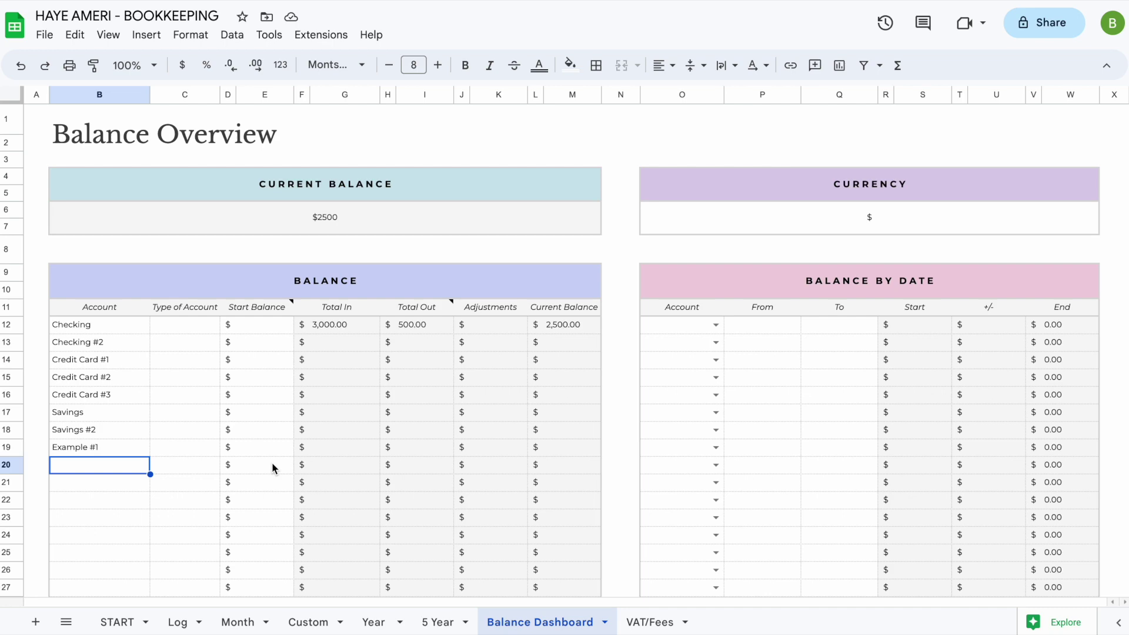
Examine the Checking account's Total In, Total Out and Adjustments cells, and look over the Adjustments table below the Balance table
click(345, 324)
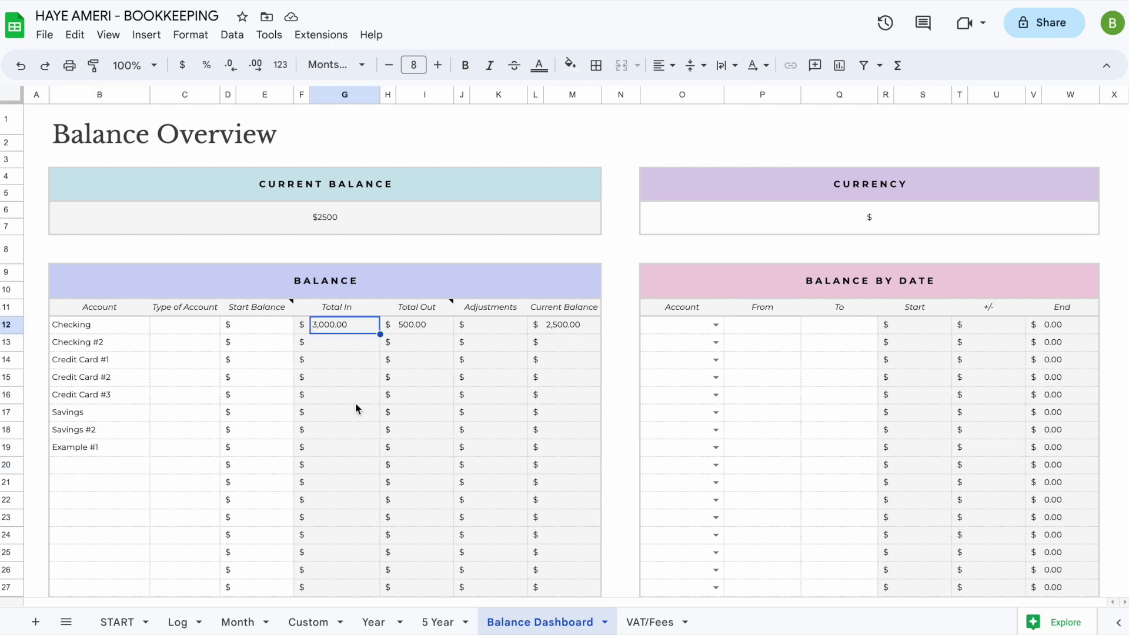
click(428, 328)
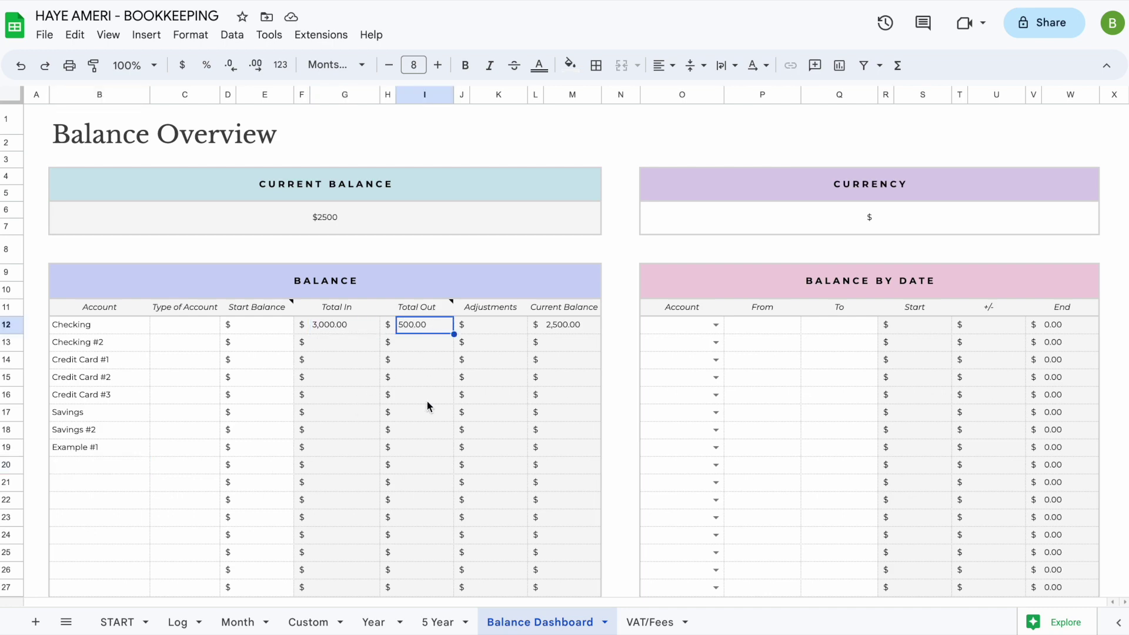
click(505, 325)
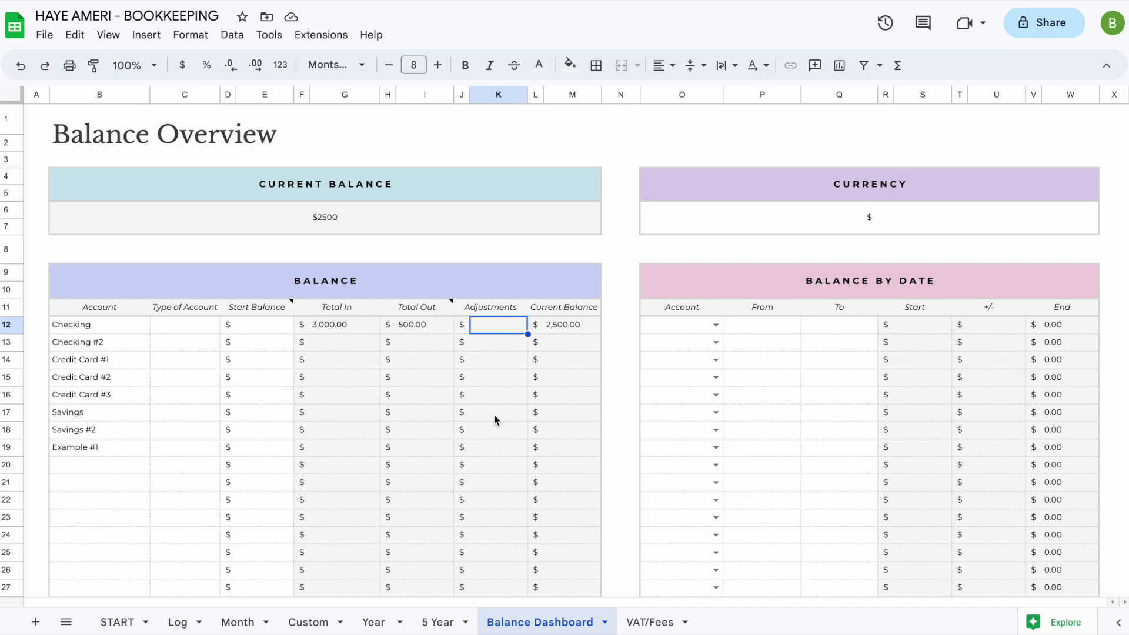
scroll(462, 464, down, 10)
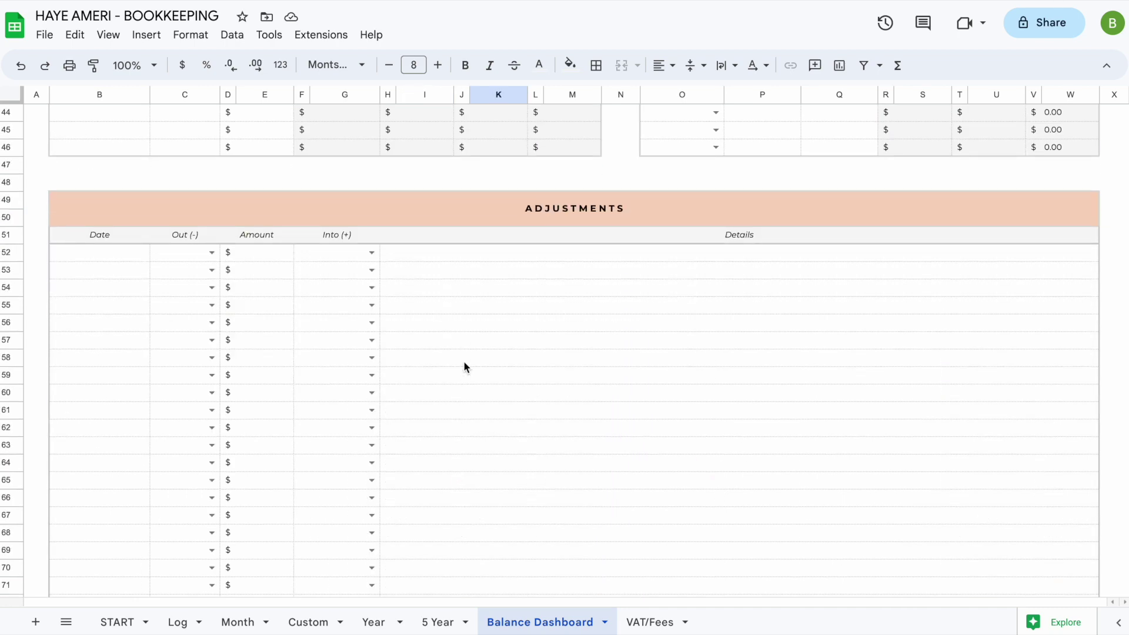
scroll(463, 361, up, 10)
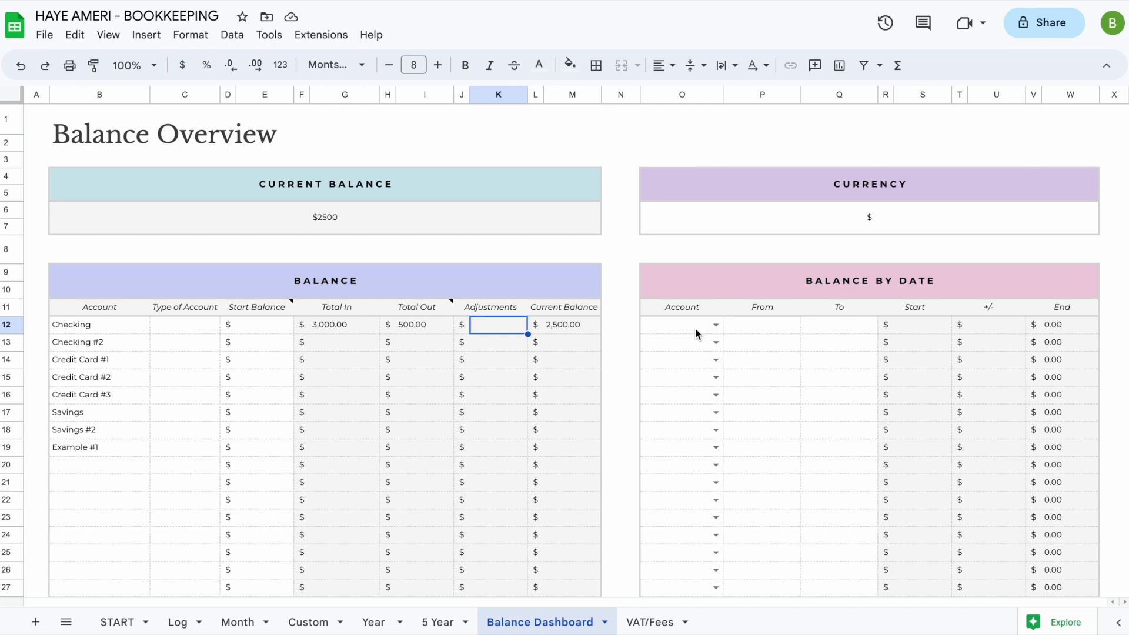
Choose Credit Card #1 as the account in the first Balance by Date row, and inspect its From and To cells
click(716, 325)
click(682, 380)
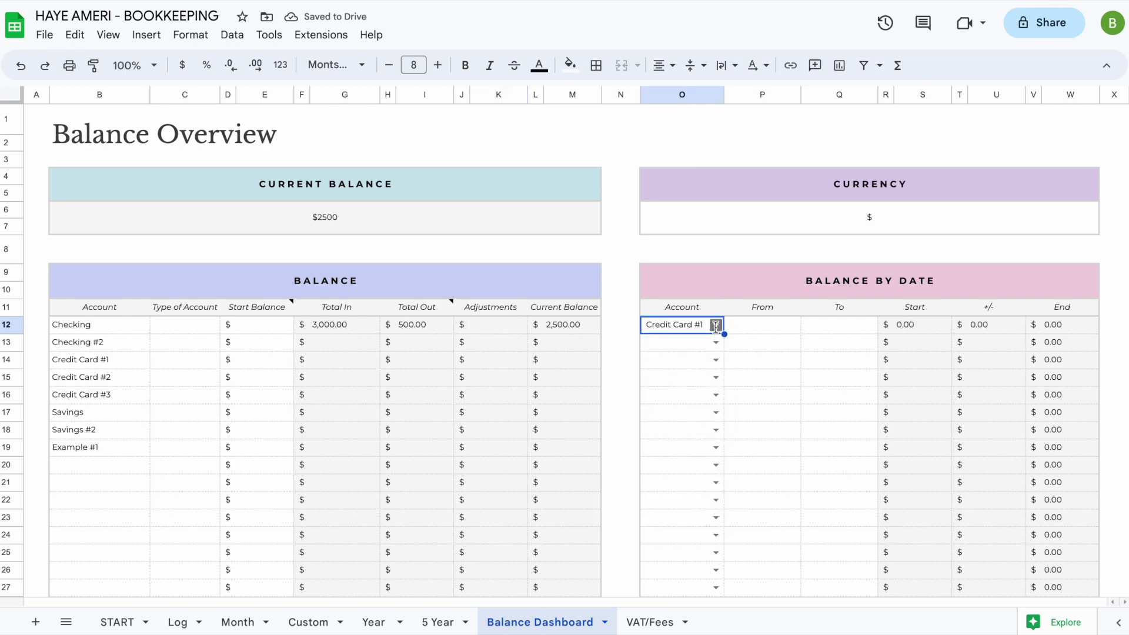
click(716, 325)
click(699, 394)
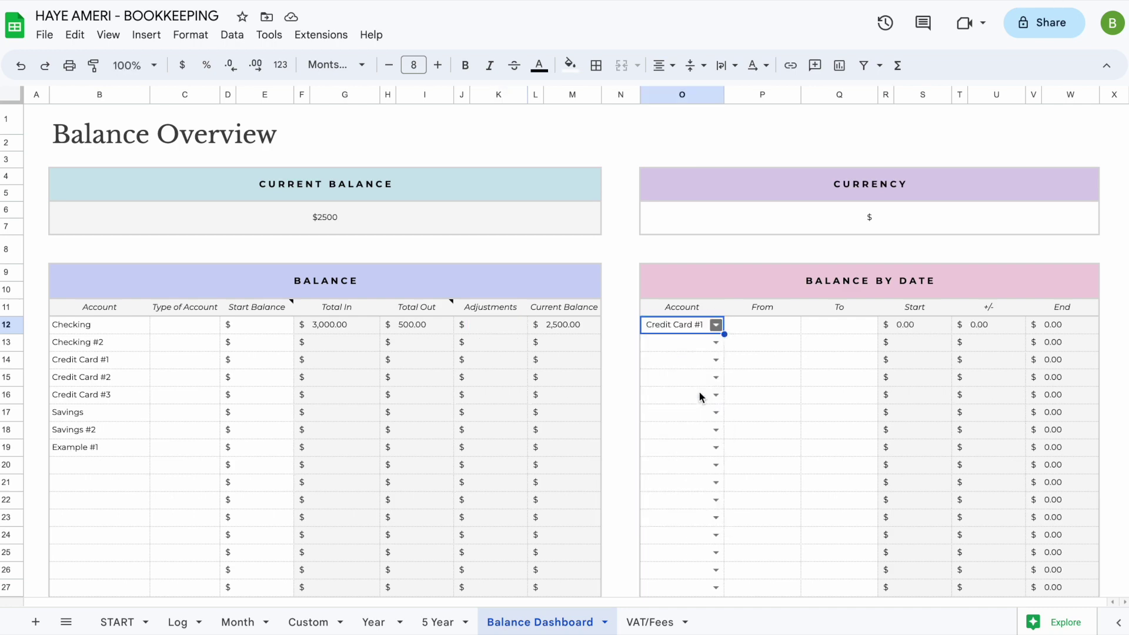
click(778, 325)
click(835, 326)
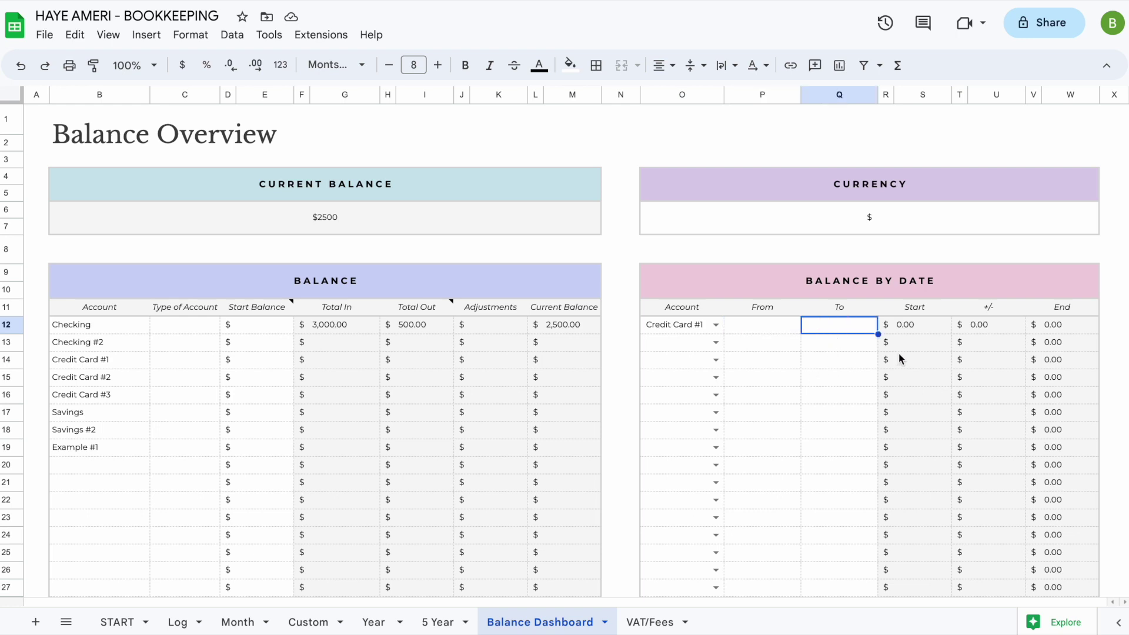
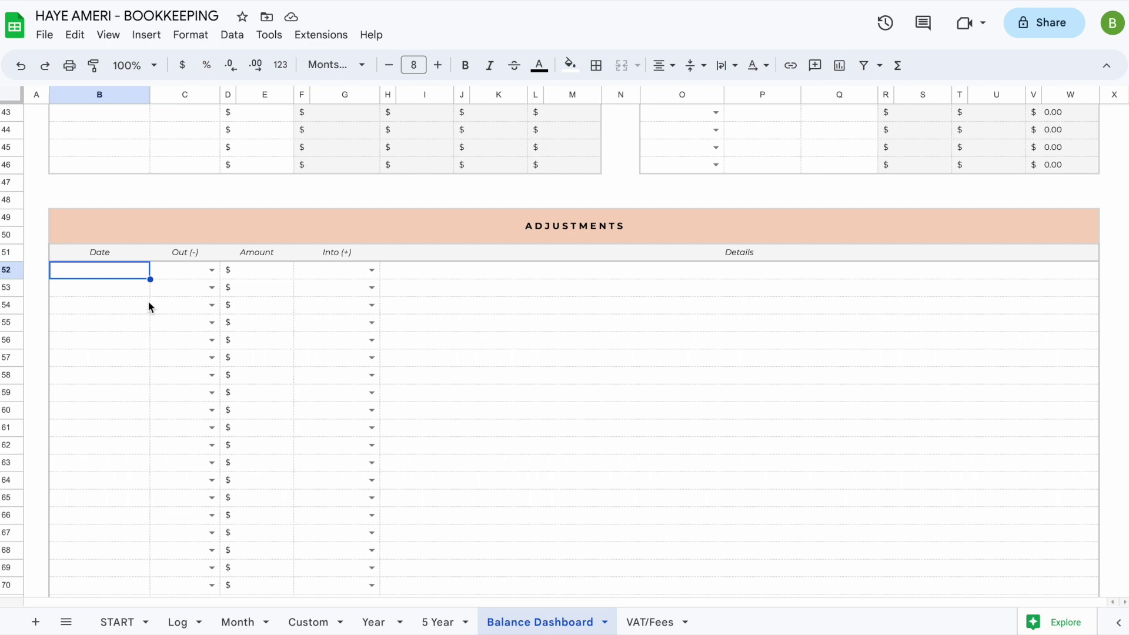
Record a 3 Apr 2023 adjustment of 500 out of Checking into Savings in the first Adjustments row, and check the Balance table
double_click(124, 275)
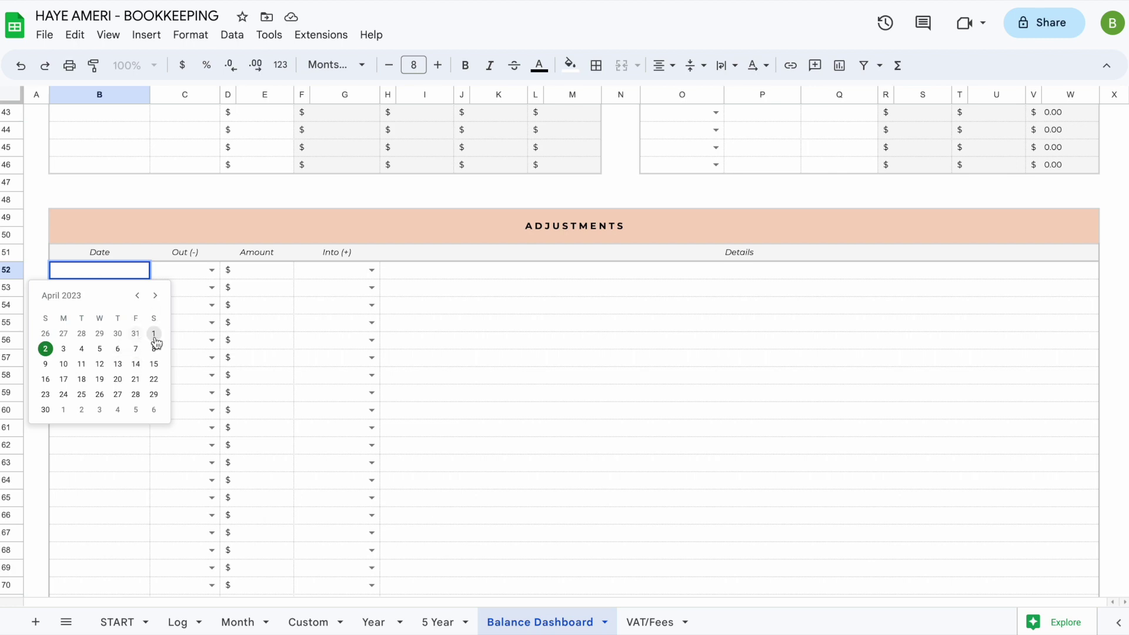
click(63, 350)
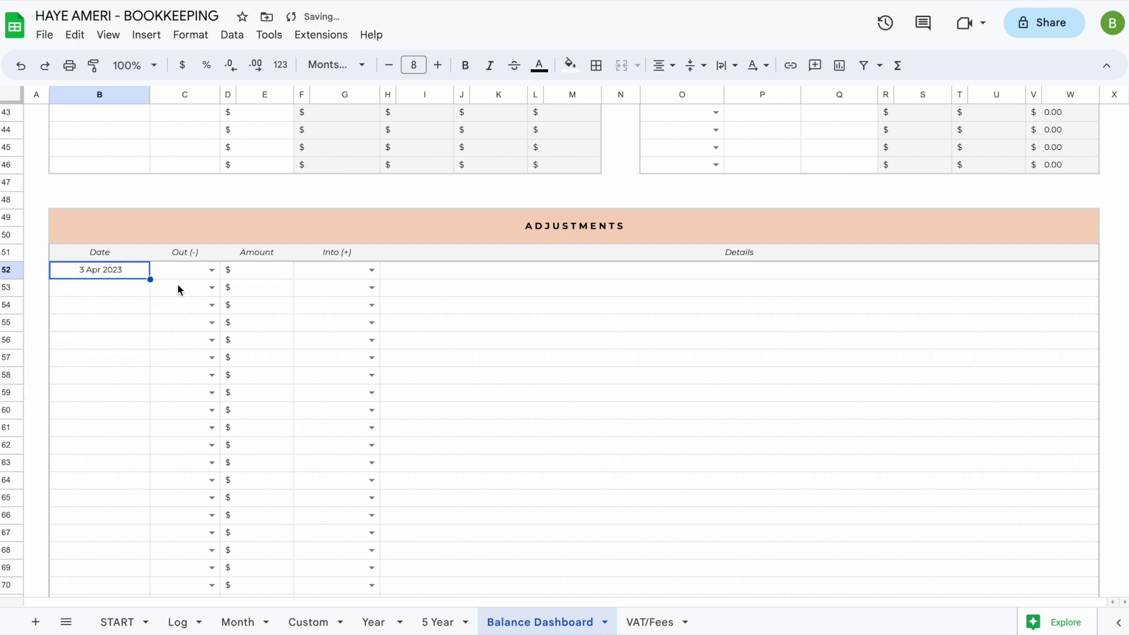
click(211, 270)
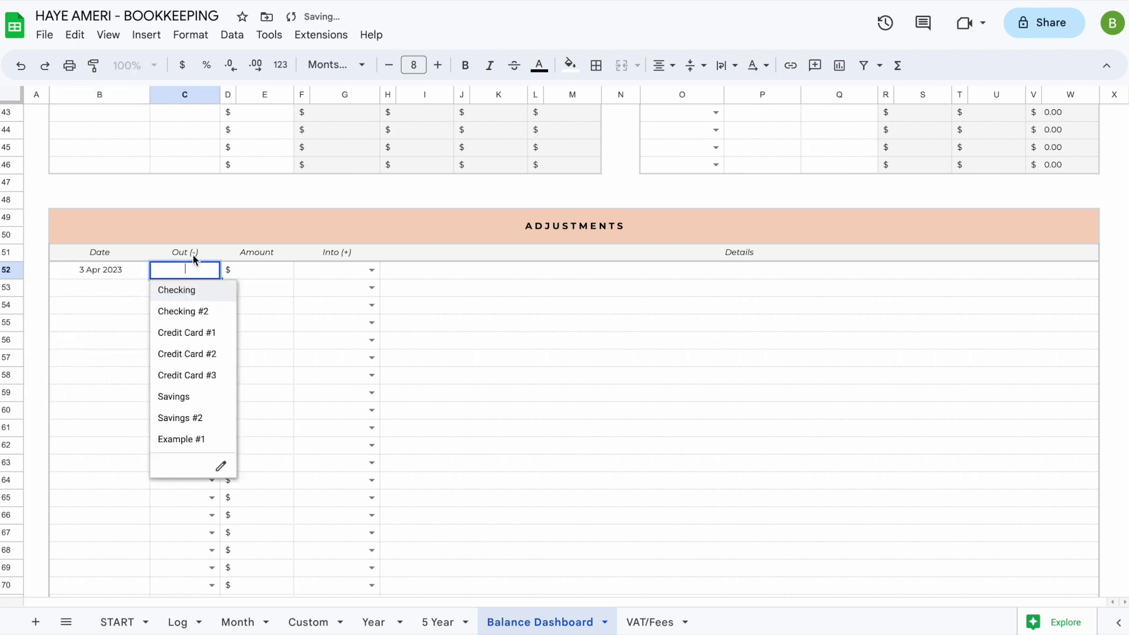
click(198, 291)
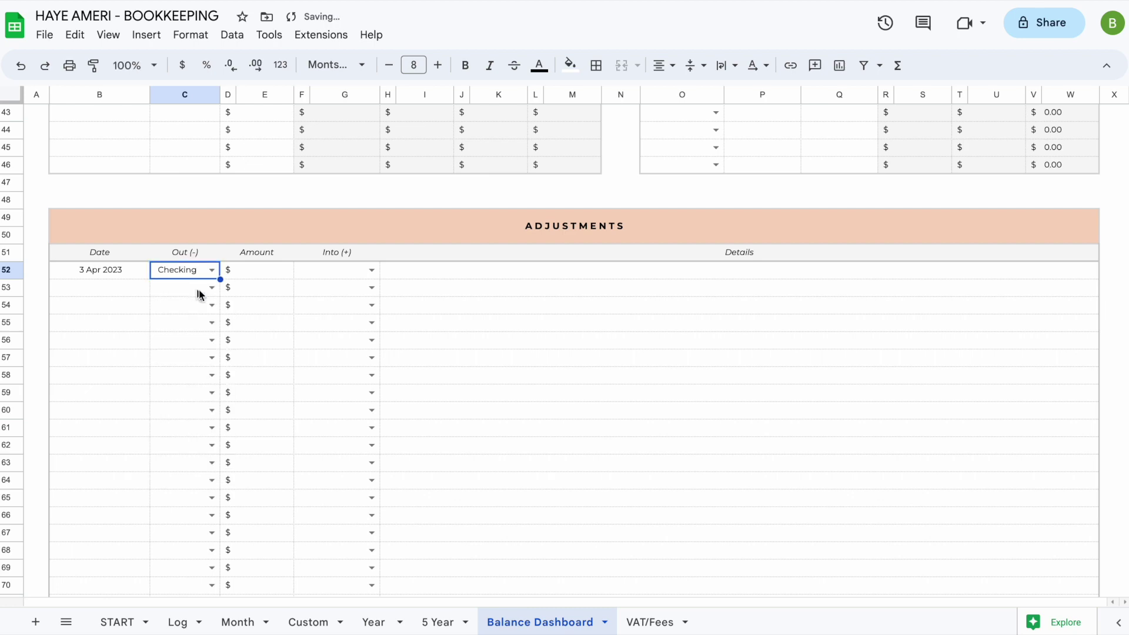
click(269, 274)
text(500)
key(Return)
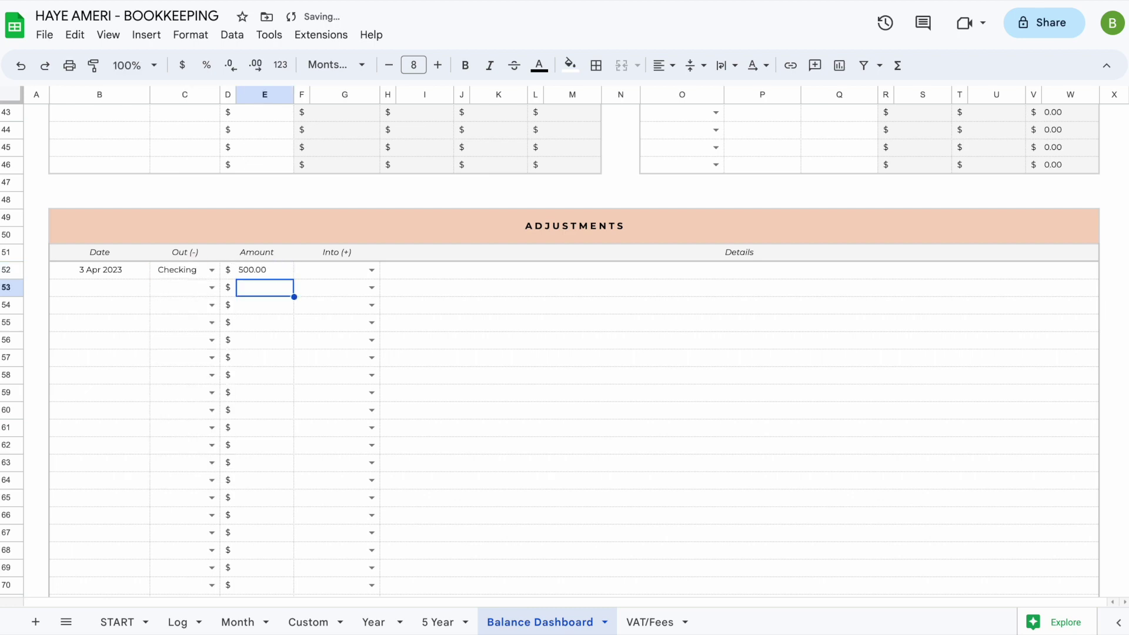
double_click(351, 272)
click(360, 399)
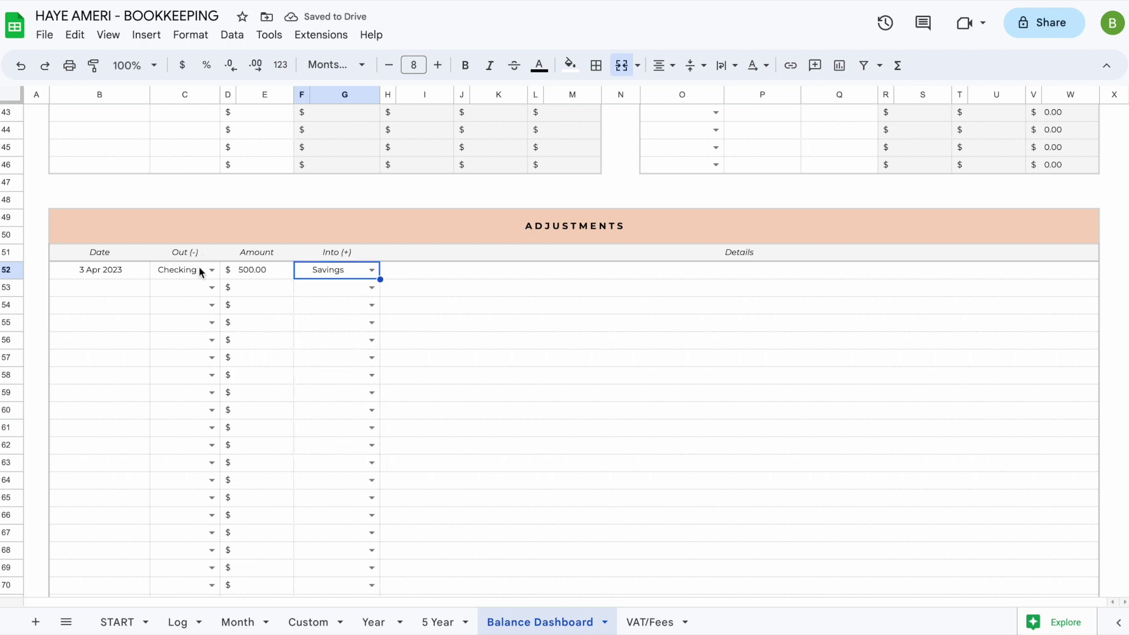
scroll(361, 277, up, 10)
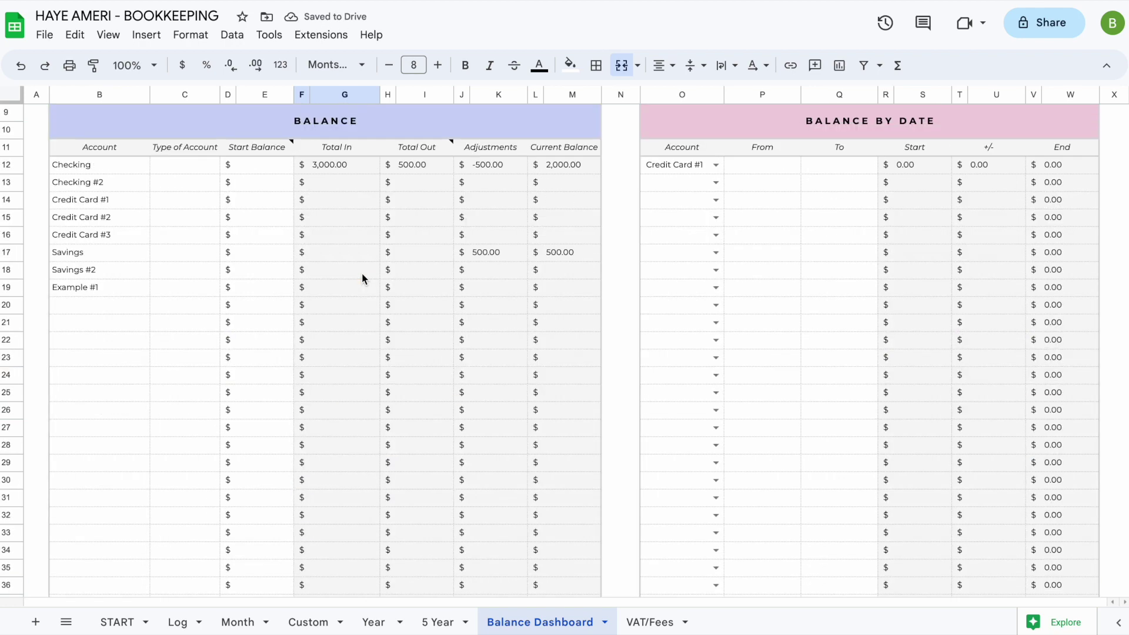
scroll(361, 273, up, 1)
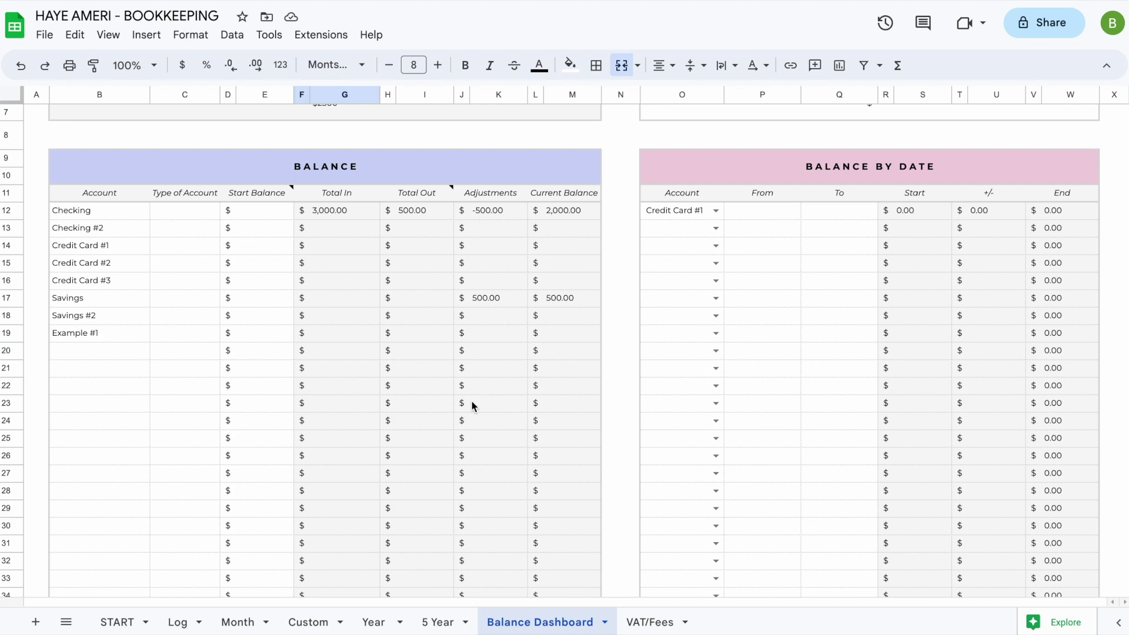
Add a second adjustment dated 1 Jan 2023 for 10 into Savings, leaving Out blank, and check the Savings balance
scroll(473, 402, down, 10)
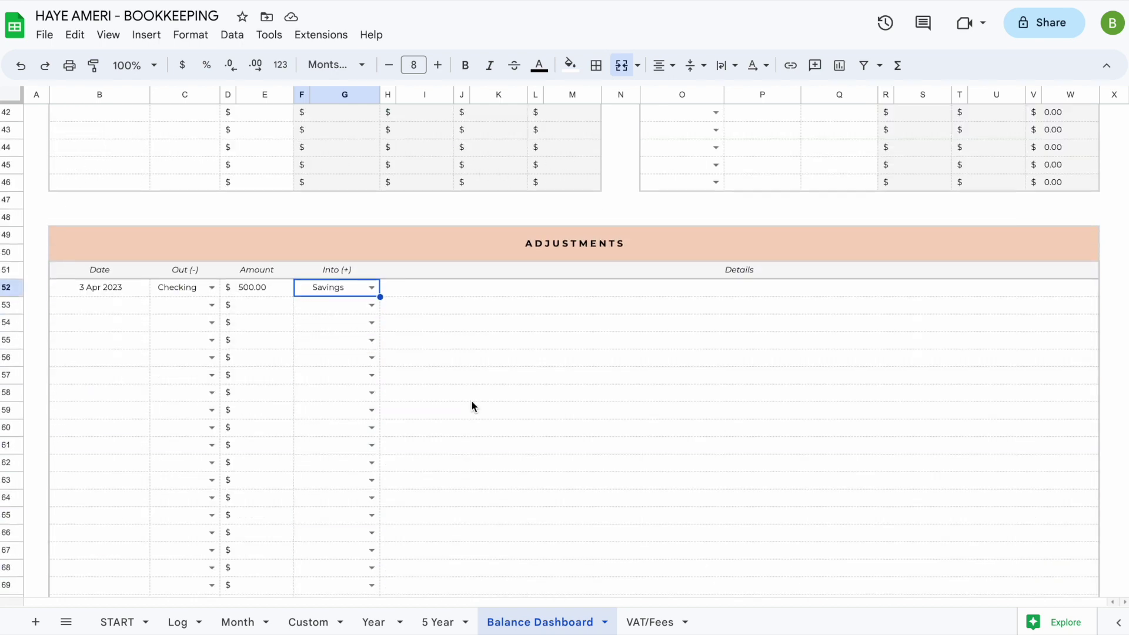
click(117, 306)
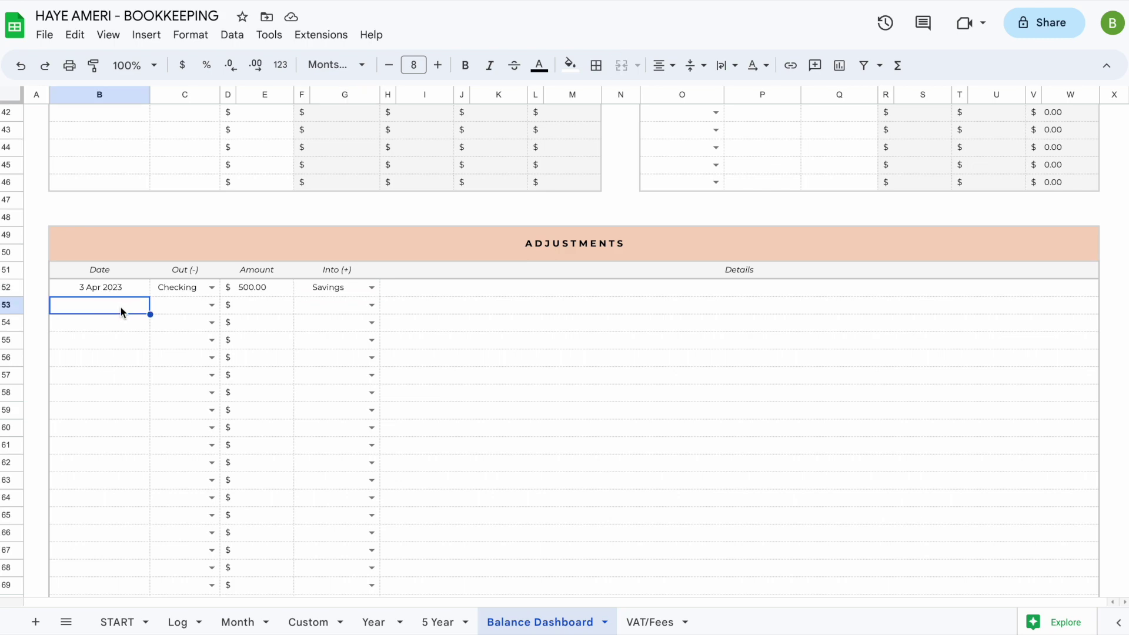
text(1 jan)
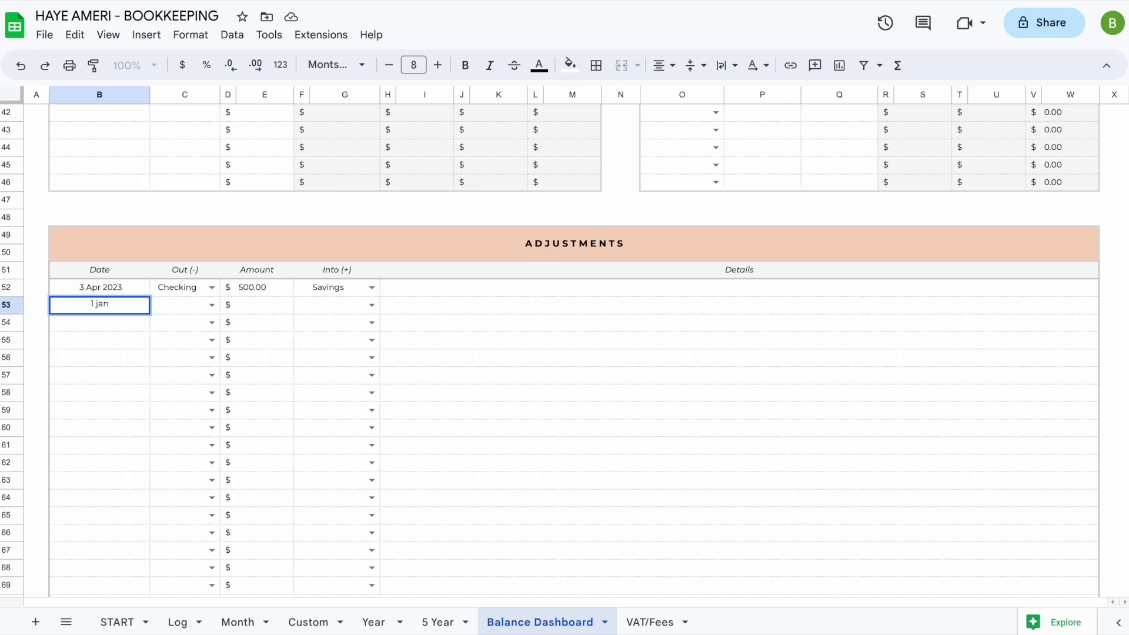
key(Return)
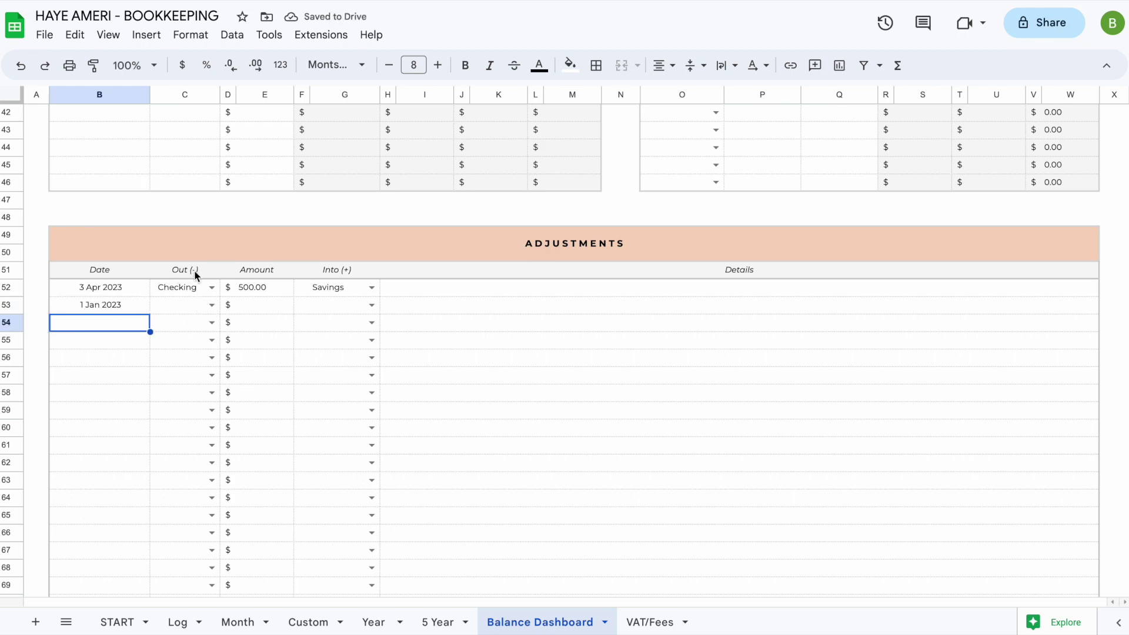
click(270, 306)
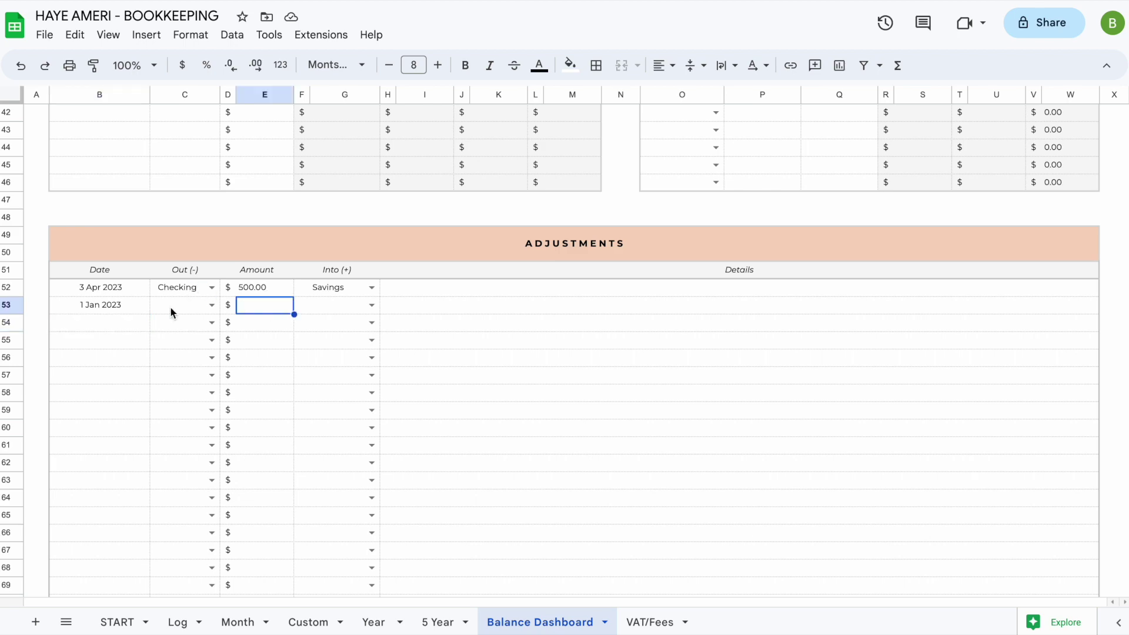
text(10)
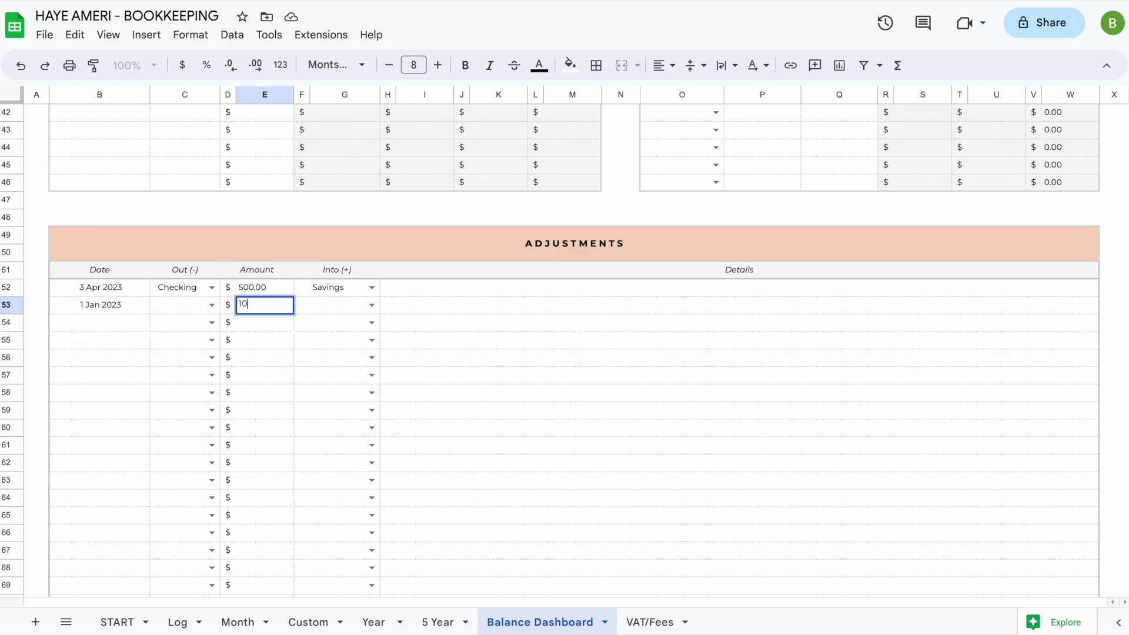
key(Return)
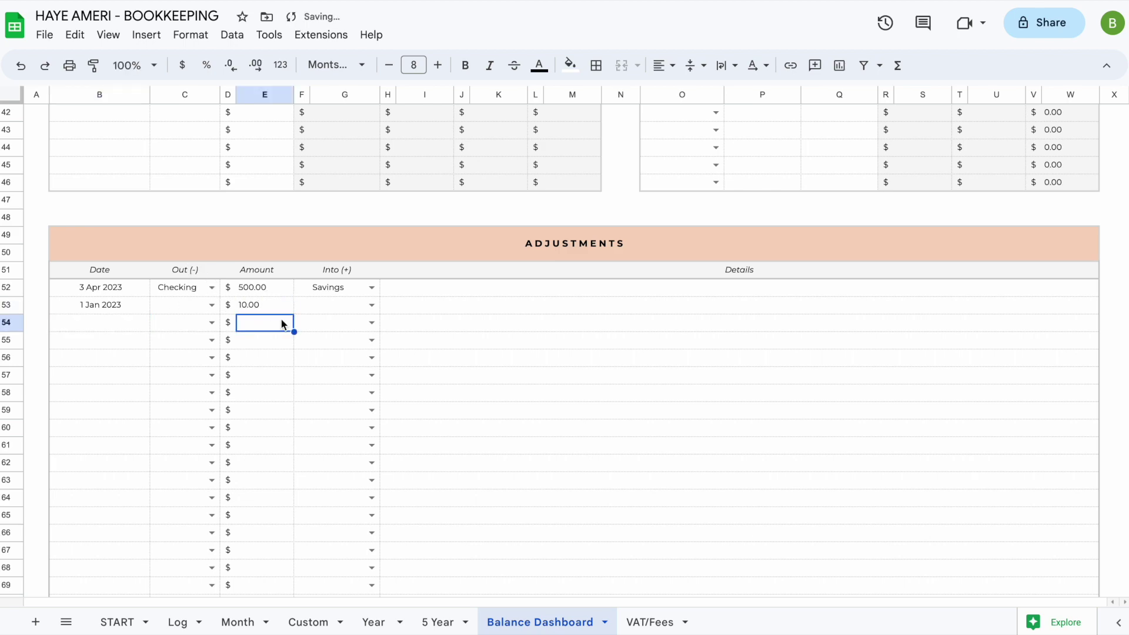
click(371, 306)
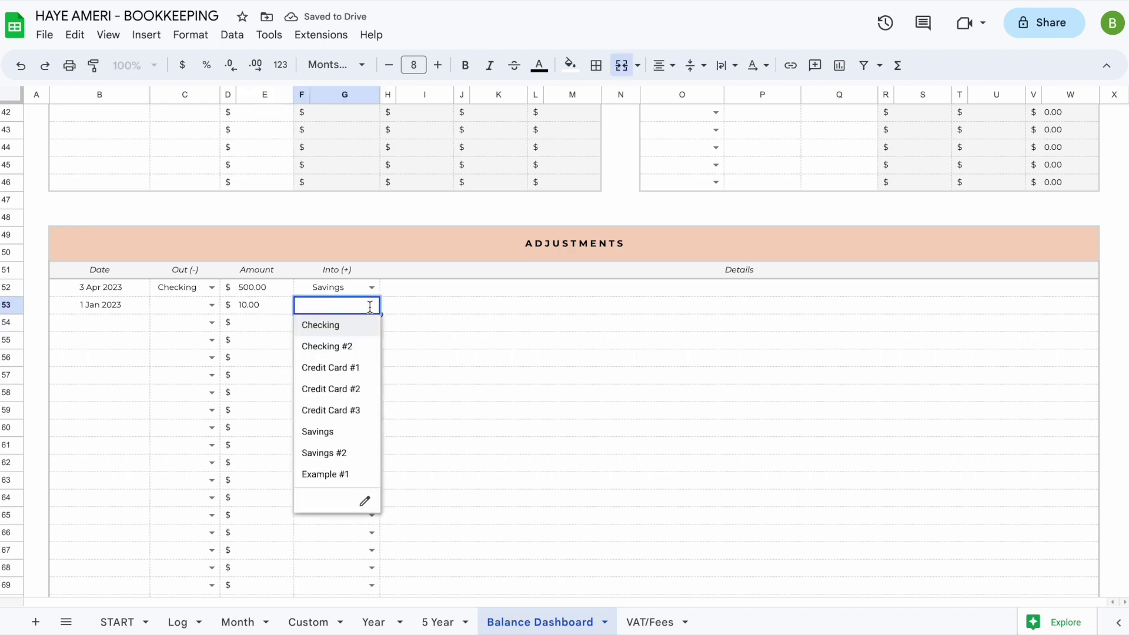
click(356, 432)
scroll(348, 378, up, 9)
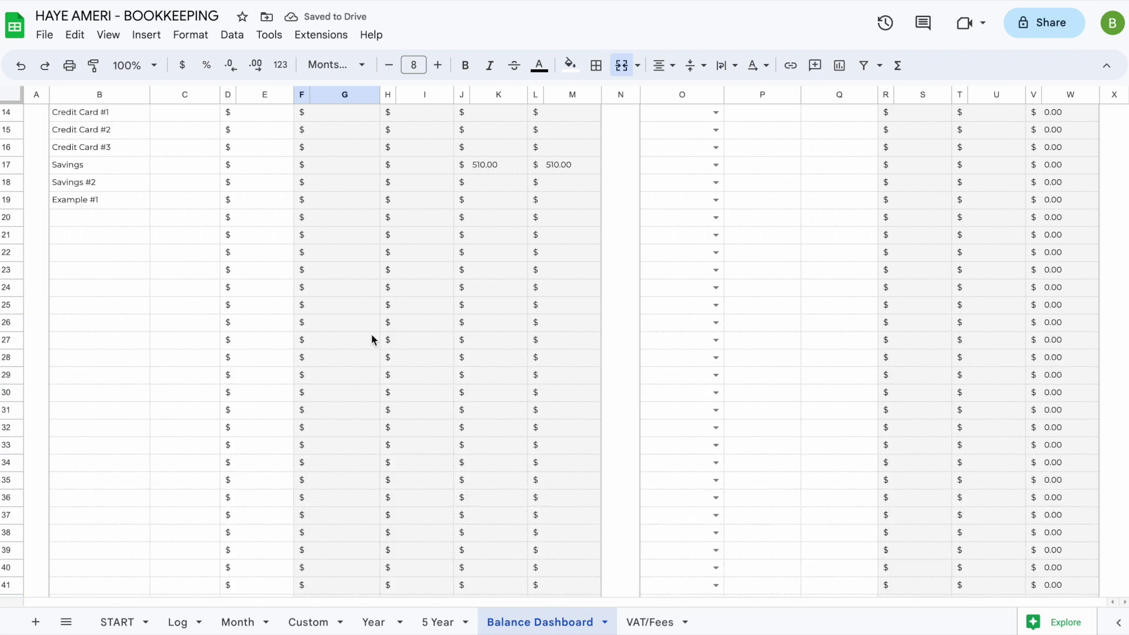
scroll(371, 336, down, 11)
scroll(371, 333, up, 1)
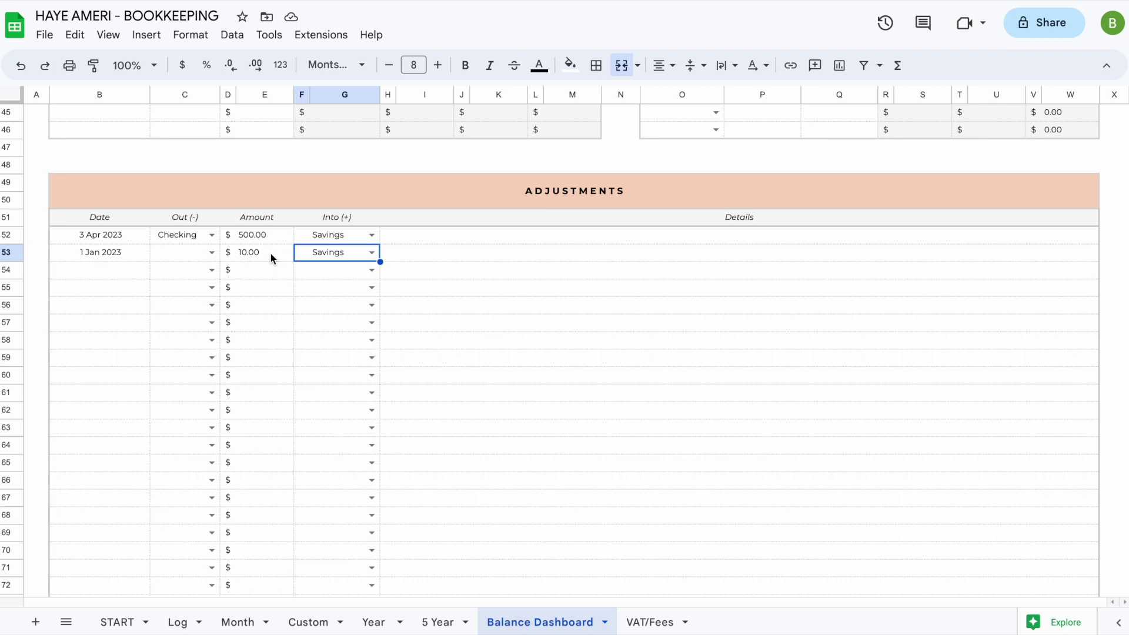
Choose Credit Card #1 as the Out account of the 1 Jan 2023 adjustment and clear its Into account
click(181, 257)
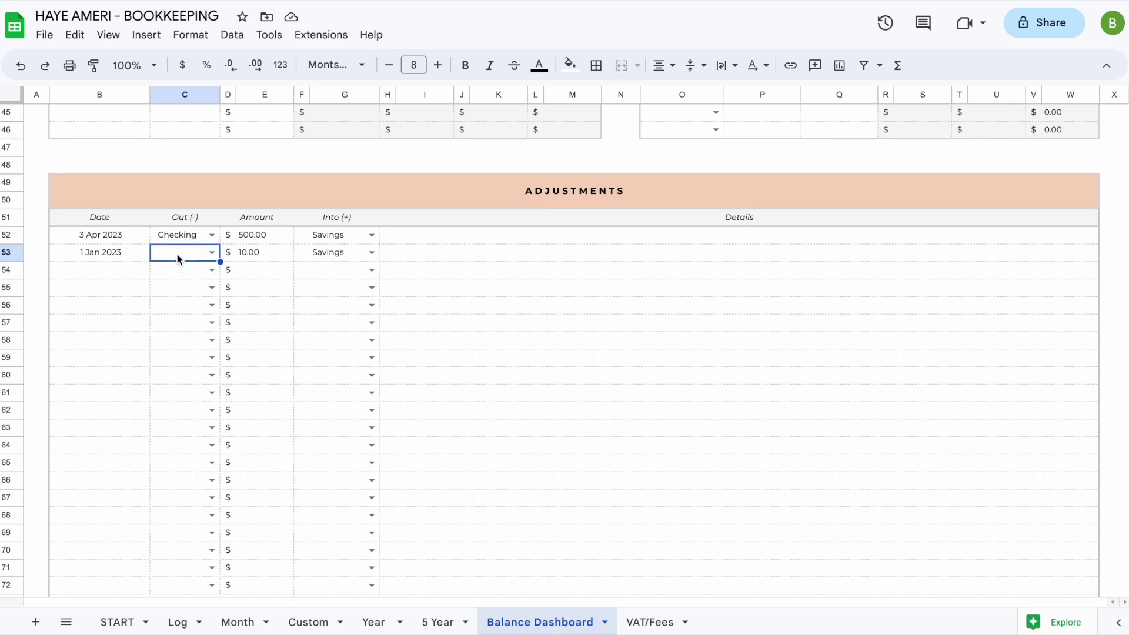
click(212, 252)
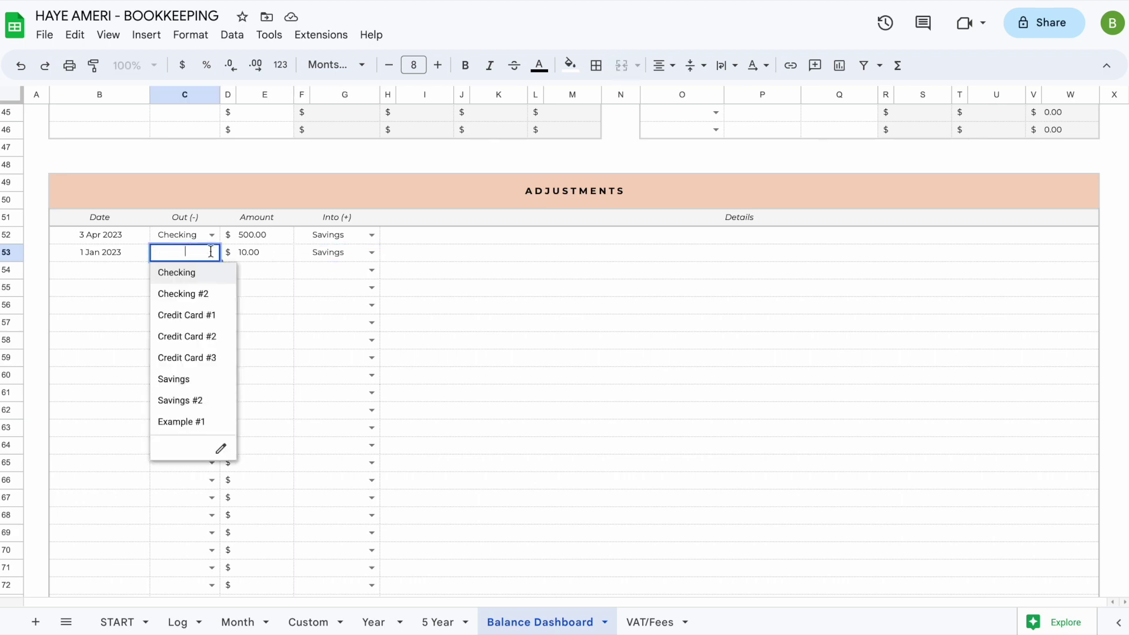
click(210, 316)
click(371, 252)
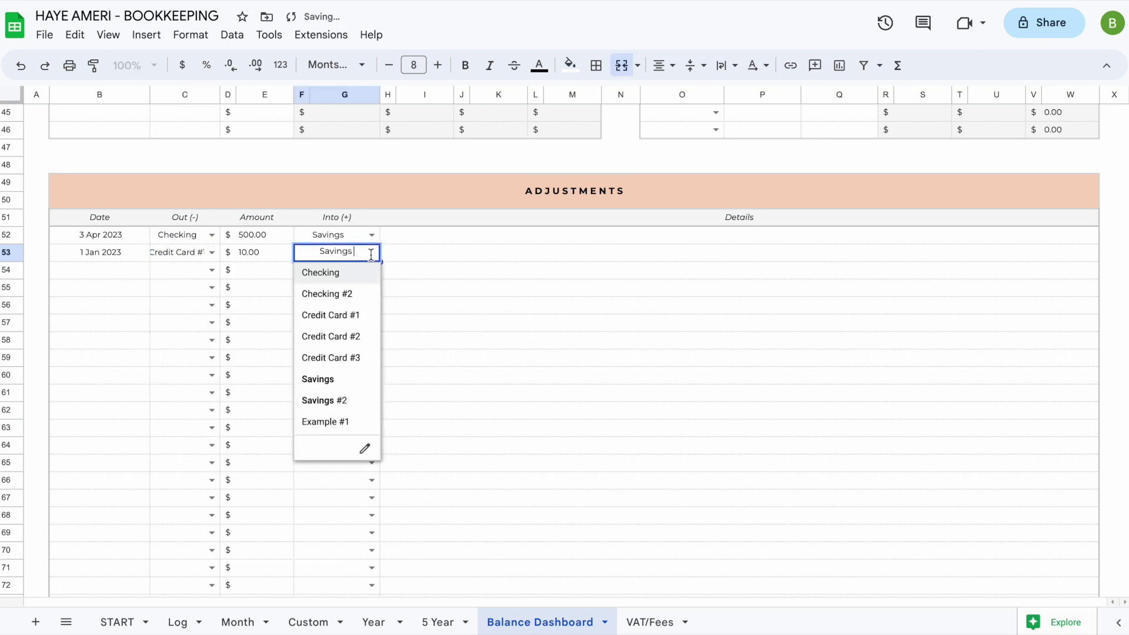
click(424, 270)
click(345, 258)
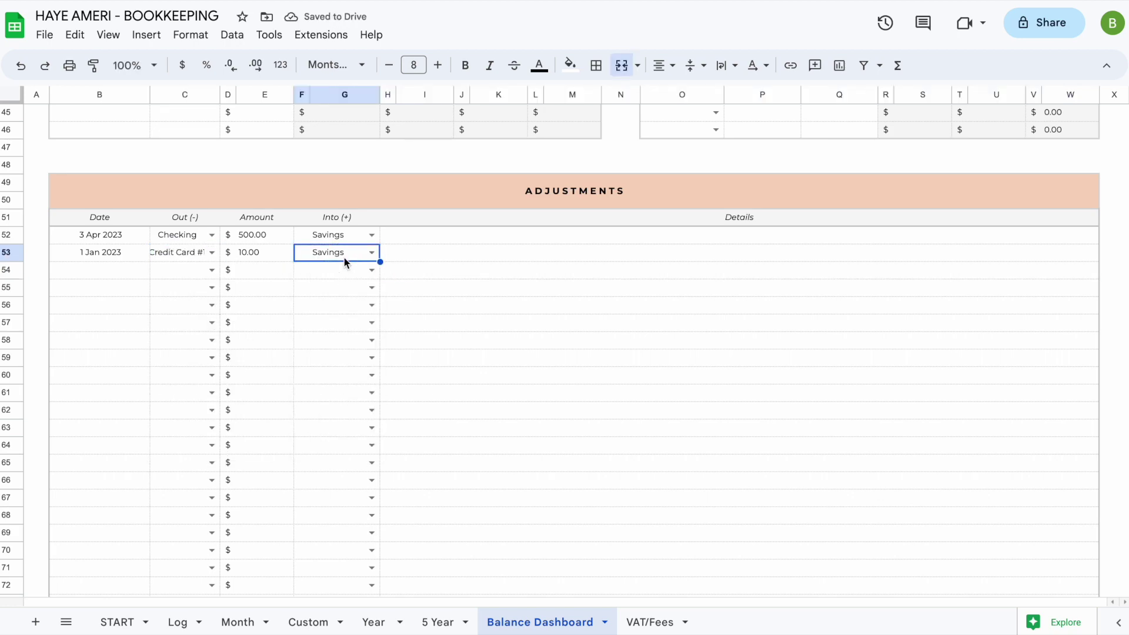
key(Delete)
Examine Credit Card #1's adjustment and Start Balance cell in the Balance table, and the overall Current Balance
scroll(280, 221, up, 2)
scroll(280, 228, up, 15)
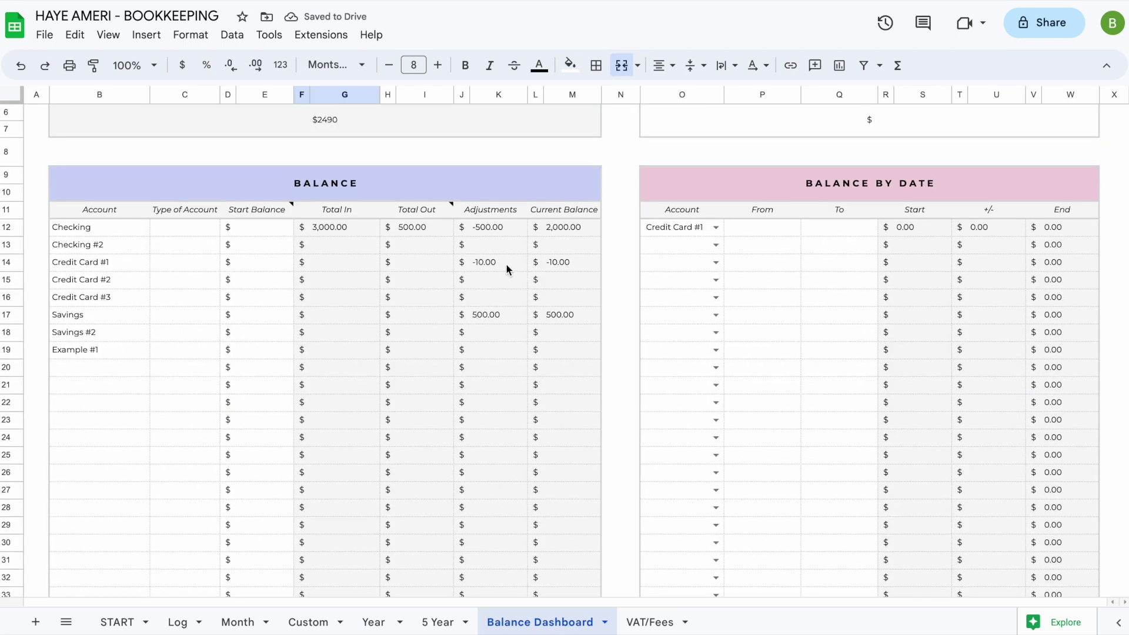
scroll(257, 213, up, 2)
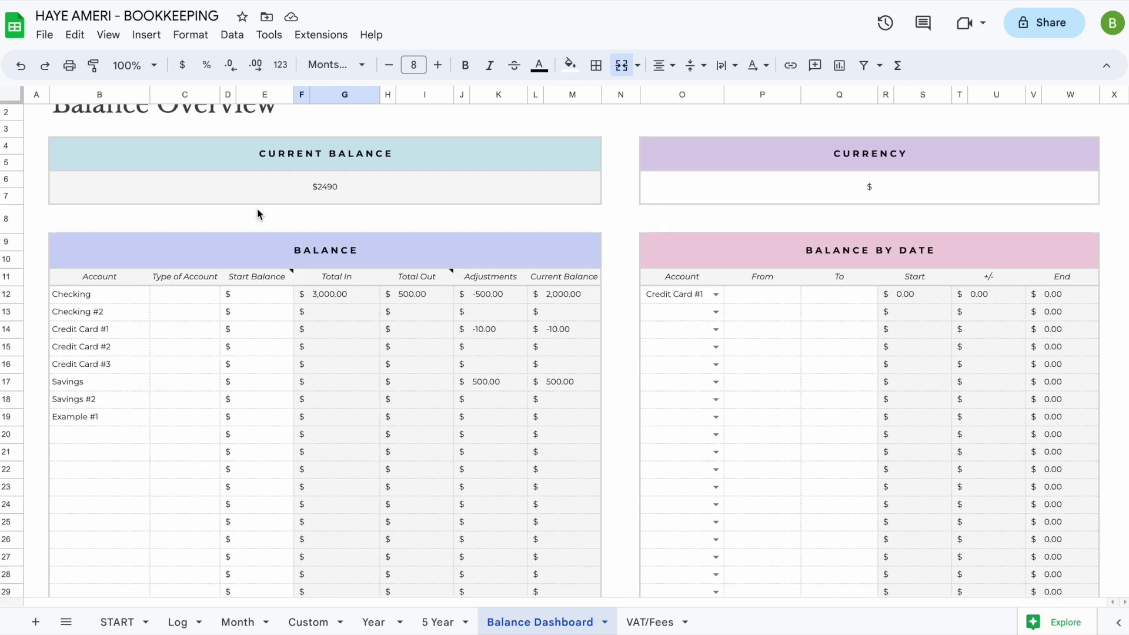
click(254, 334)
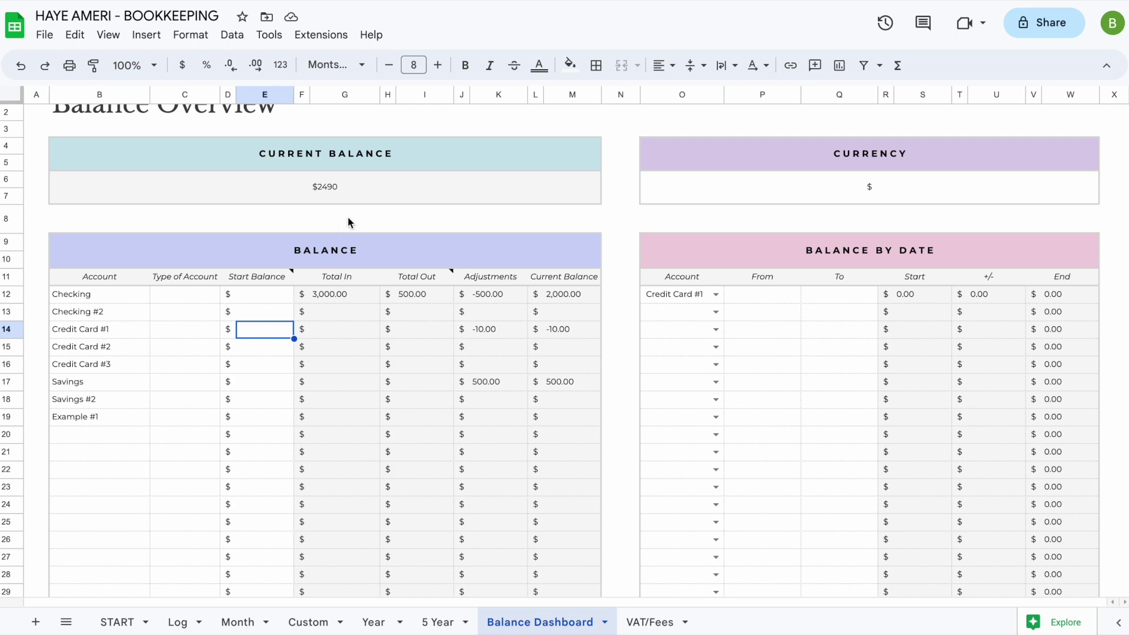
scroll(286, 230, up, 1)
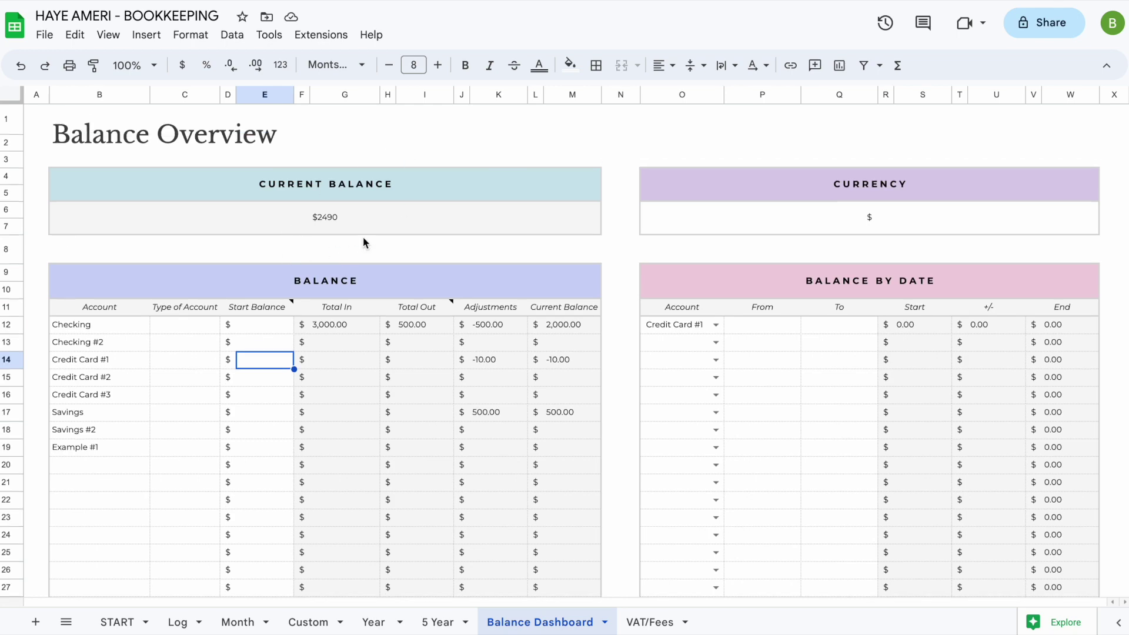
Look over the VAT/Fees dashboard, check the tax and fee columns in the Log, and return to VAT/Fees
click(649, 622)
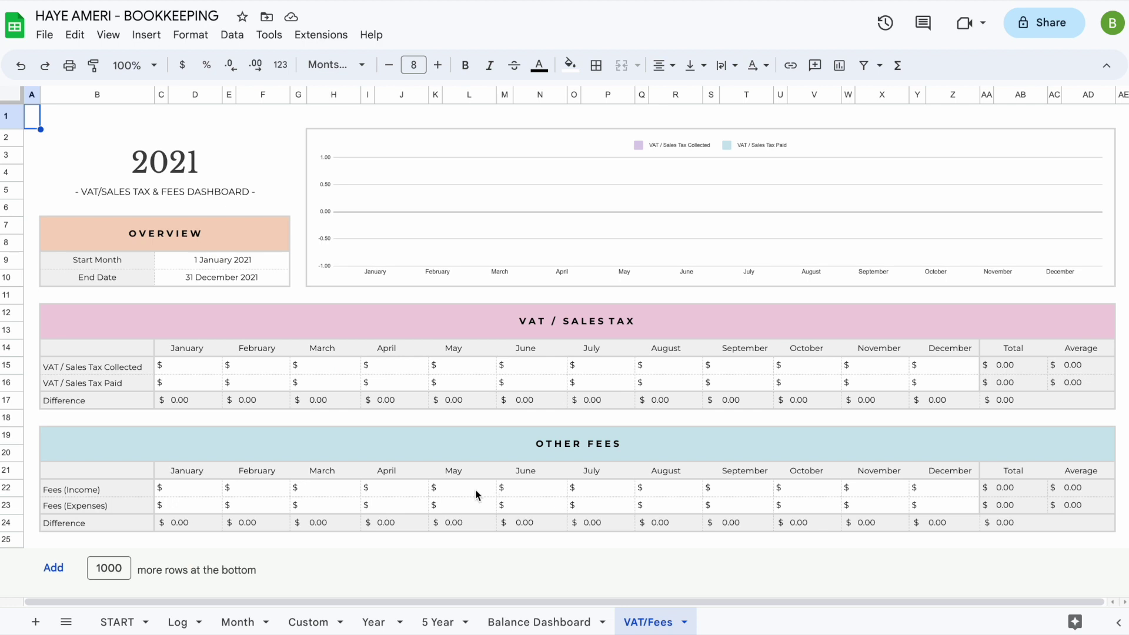
click(177, 622)
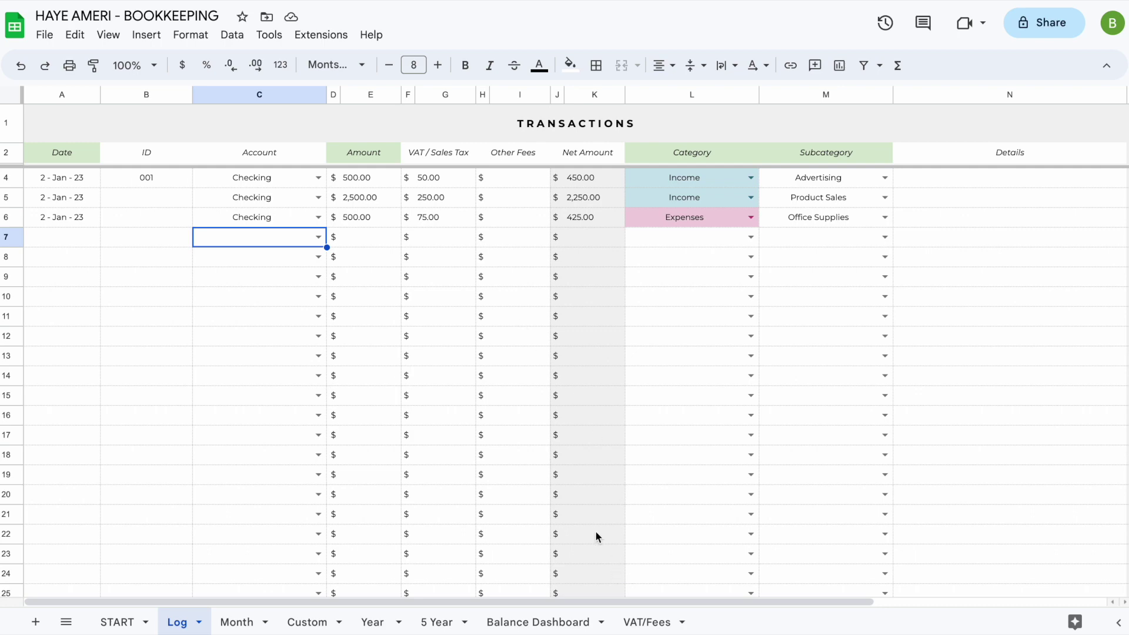
click(644, 621)
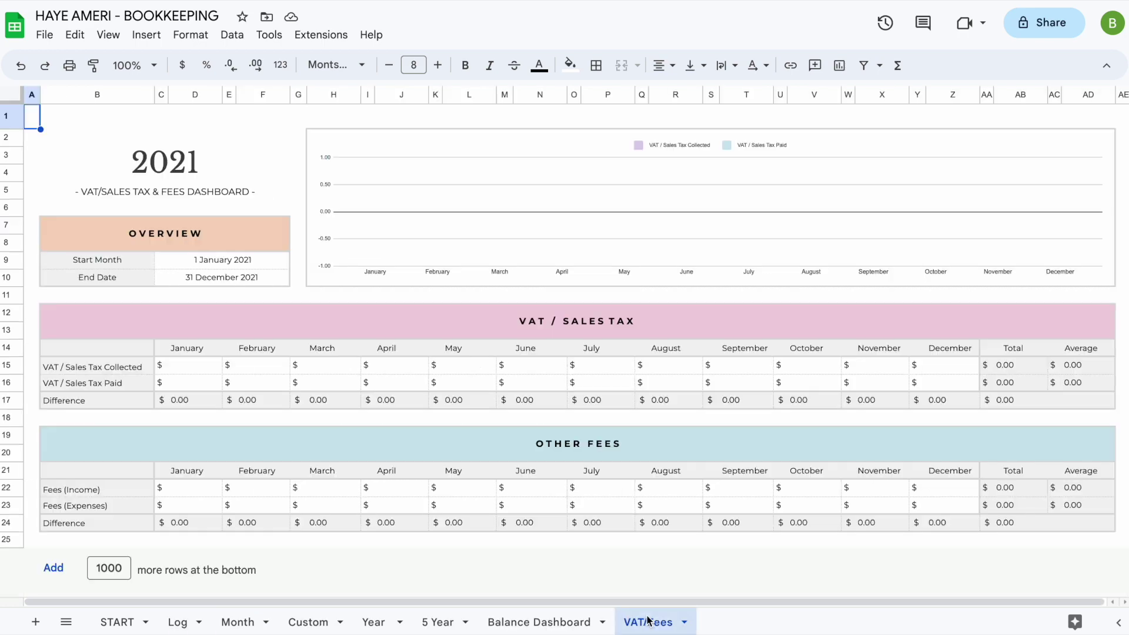
Set the VAT/Fees dashboard's start date to 1 January 2023, and inspect the January column of the VAT / Sales Tax table
double_click(231, 260)
click(279, 287)
click(279, 287)
click(278, 287)
click(278, 287)
click(278, 287)
click(279, 287)
click(278, 287)
click(278, 287)
click(278, 287)
click(279, 287)
click(278, 287)
click(278, 287)
click(278, 287)
click(278, 287)
click(278, 287)
click(278, 287)
click(278, 287)
click(278, 287)
click(278, 287)
click(278, 287)
click(278, 287)
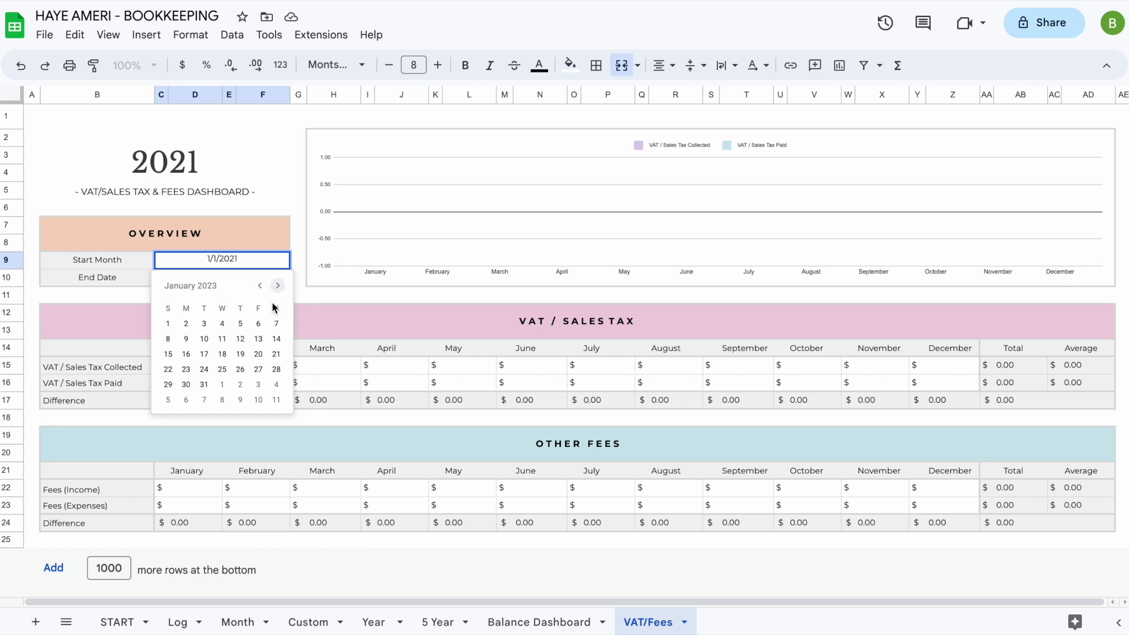
click(167, 324)
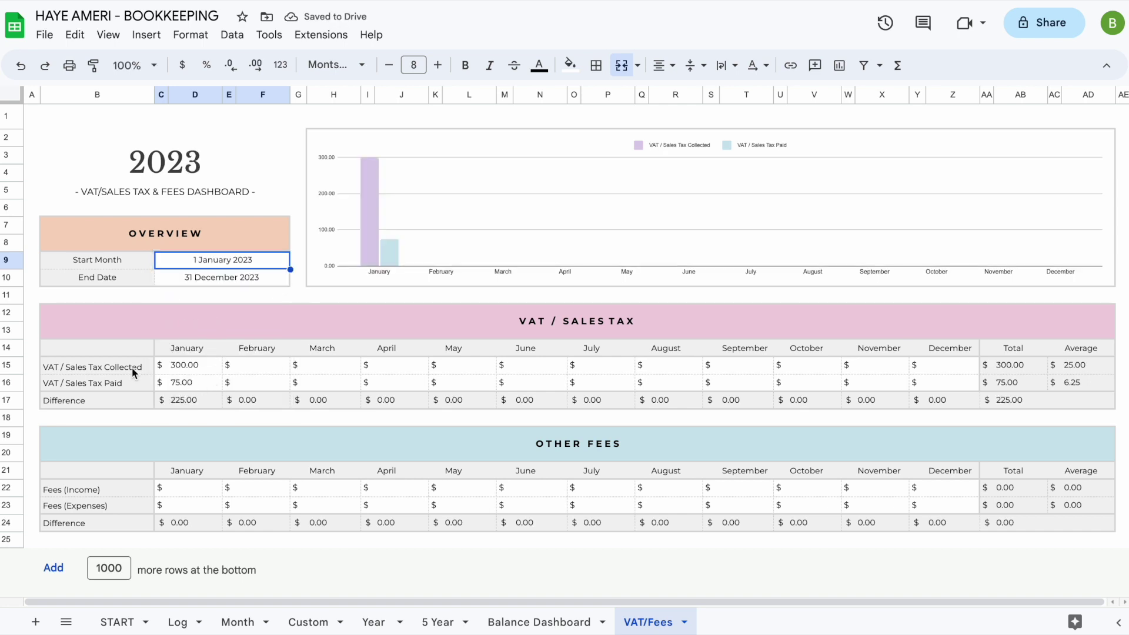
click(194, 384)
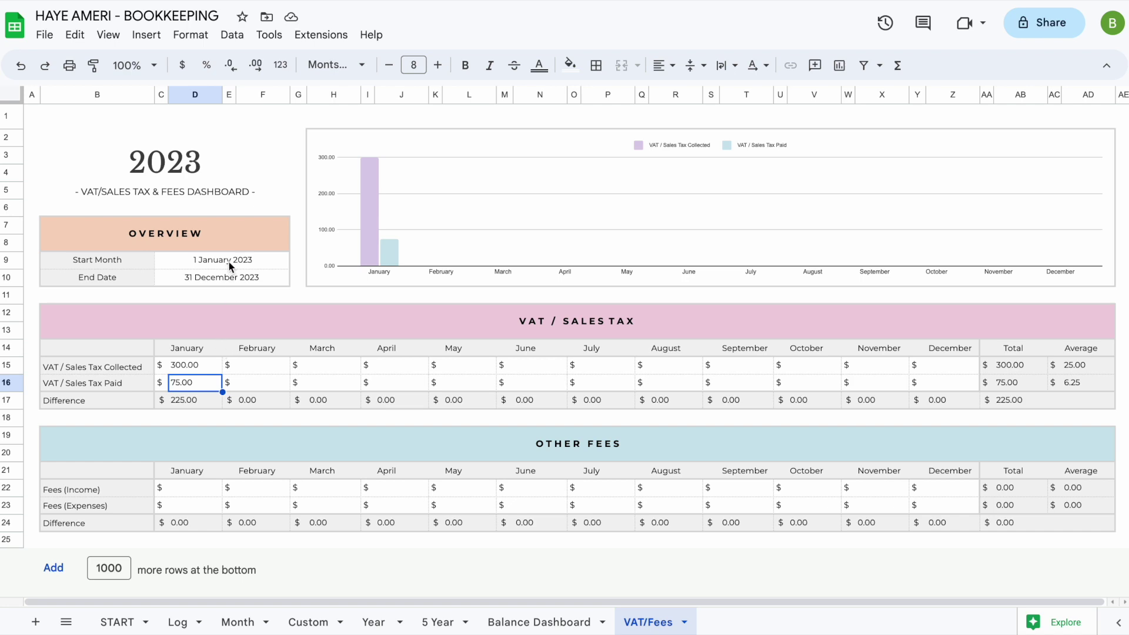
click(196, 350)
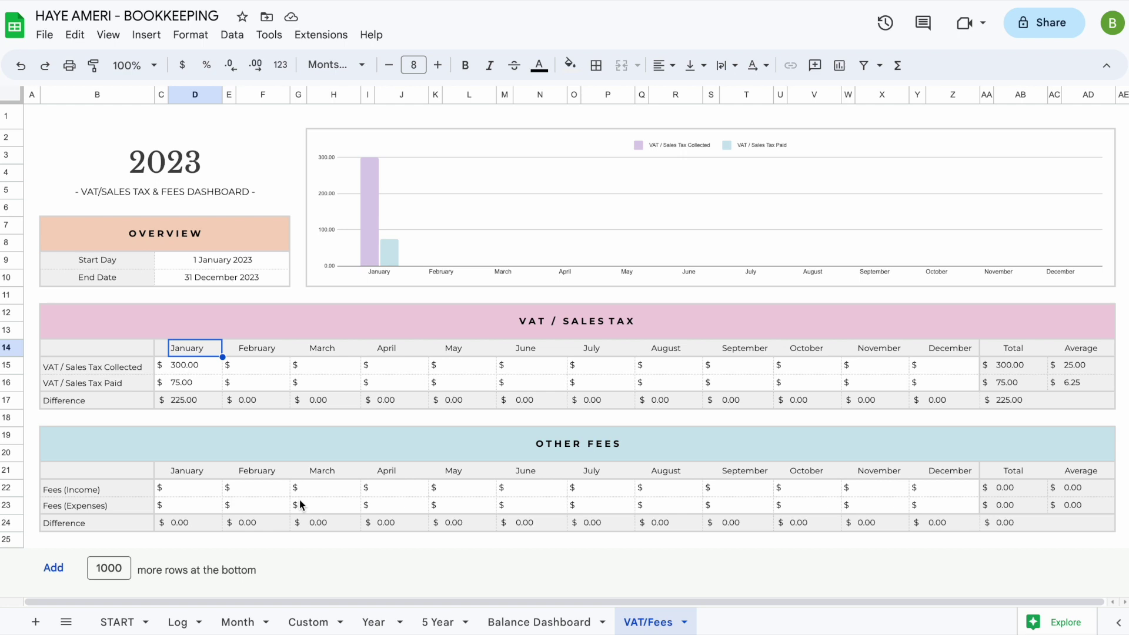
Hide the VAT / Sales Tax and Other Fees columns, F to I, in the Log sheet
click(178, 622)
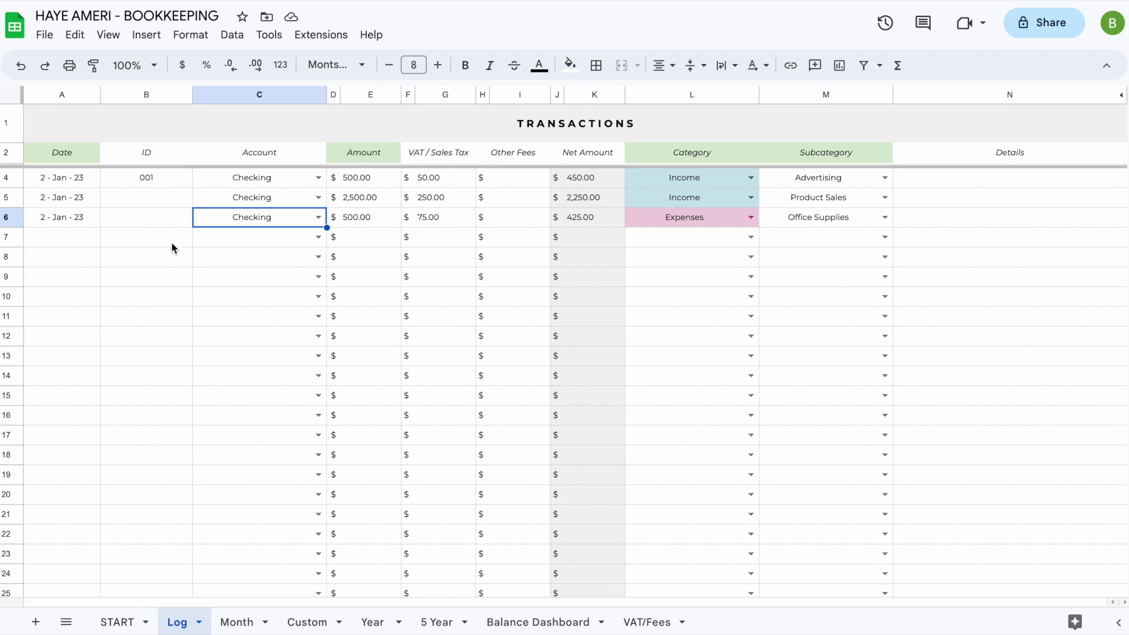
click(408, 95)
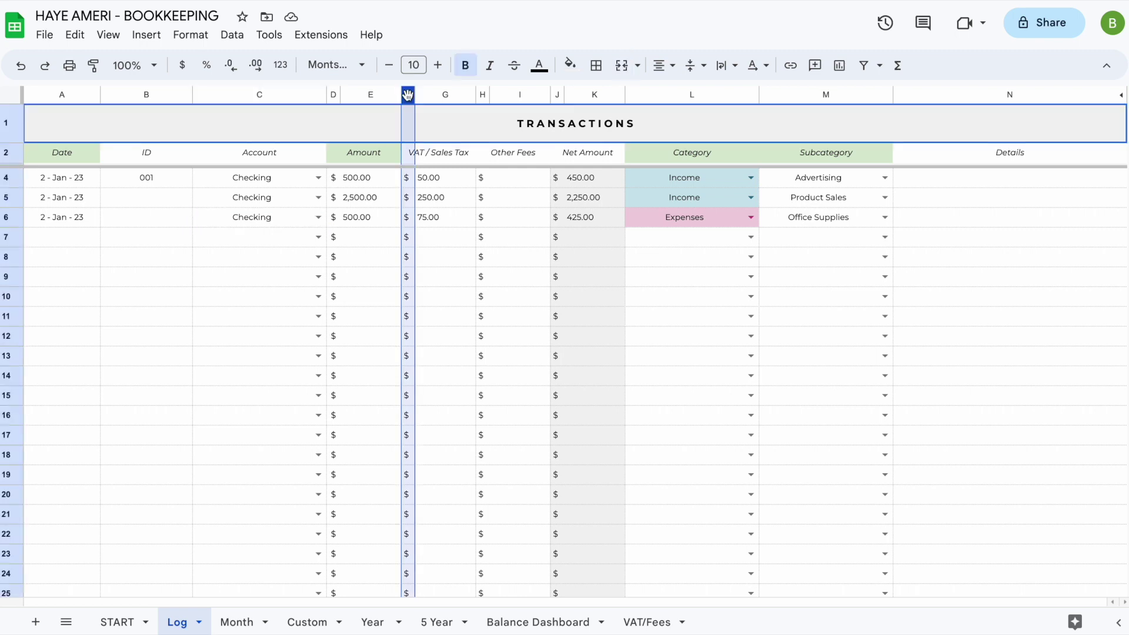
shift+click(520, 95)
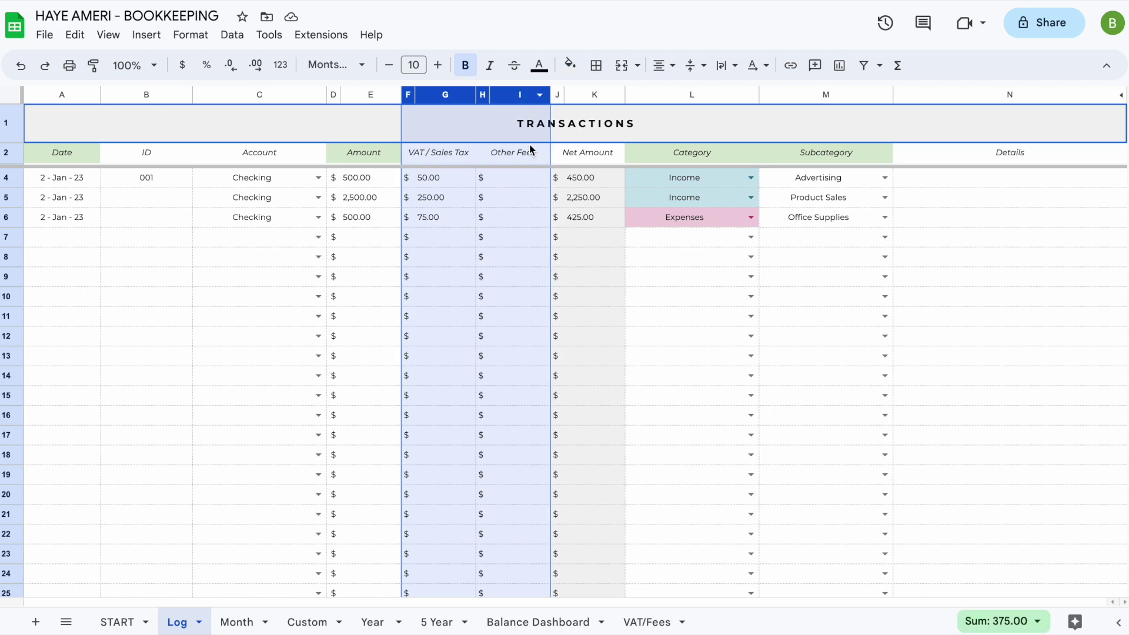
right_click(509, 96)
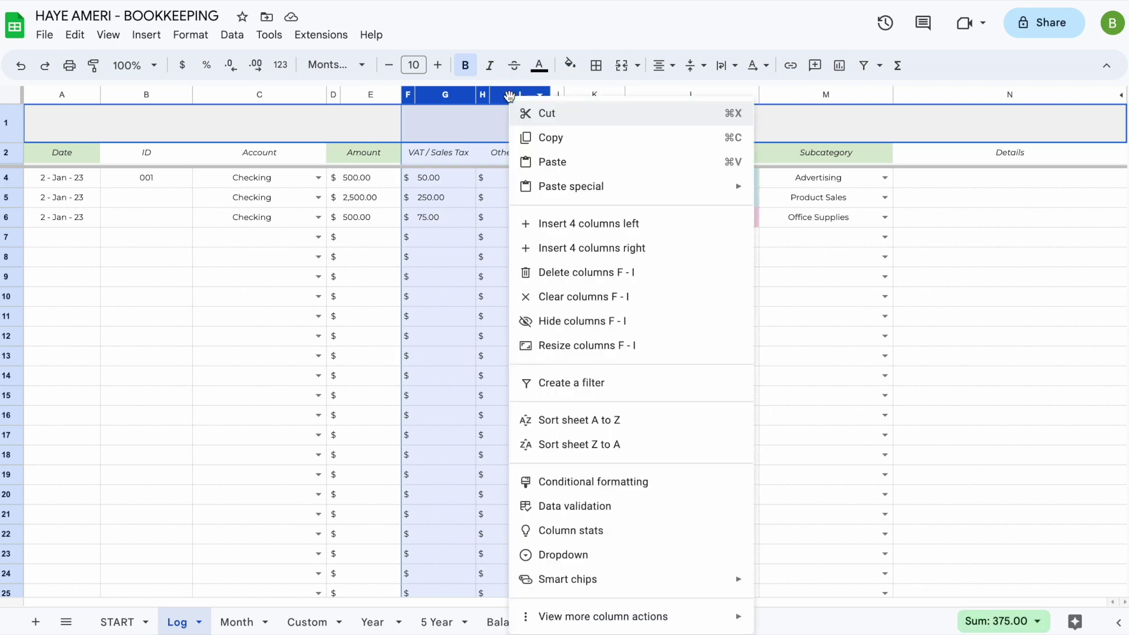
click(573, 321)
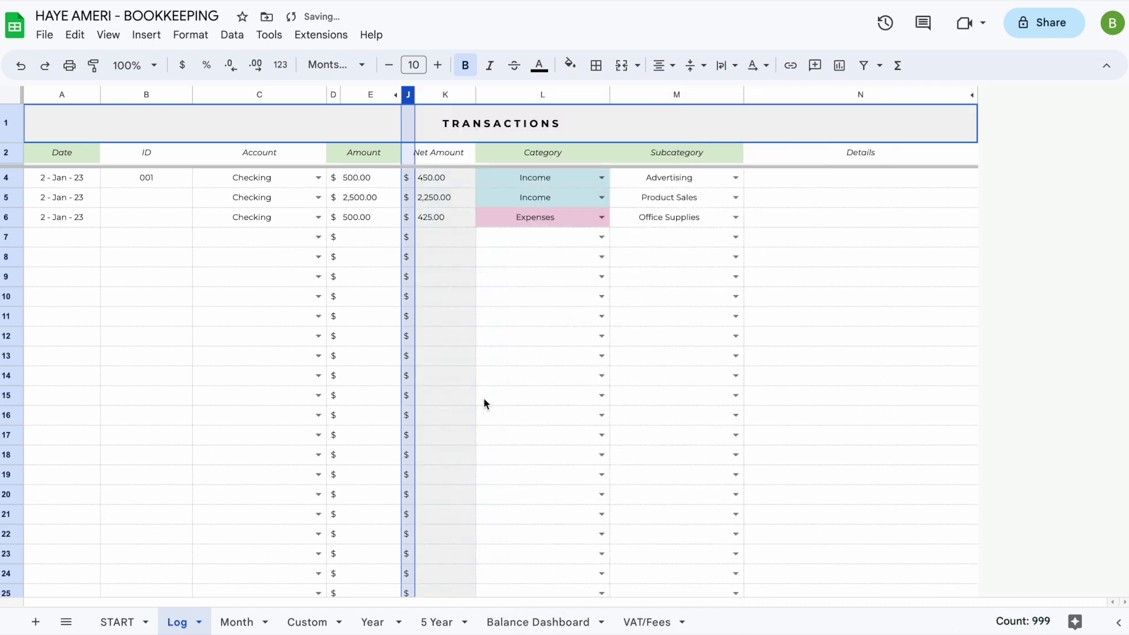
Unhide the VAT / Sales Tax and Other Fees columns between Amount and Net Amount in the Log
click(537, 297)
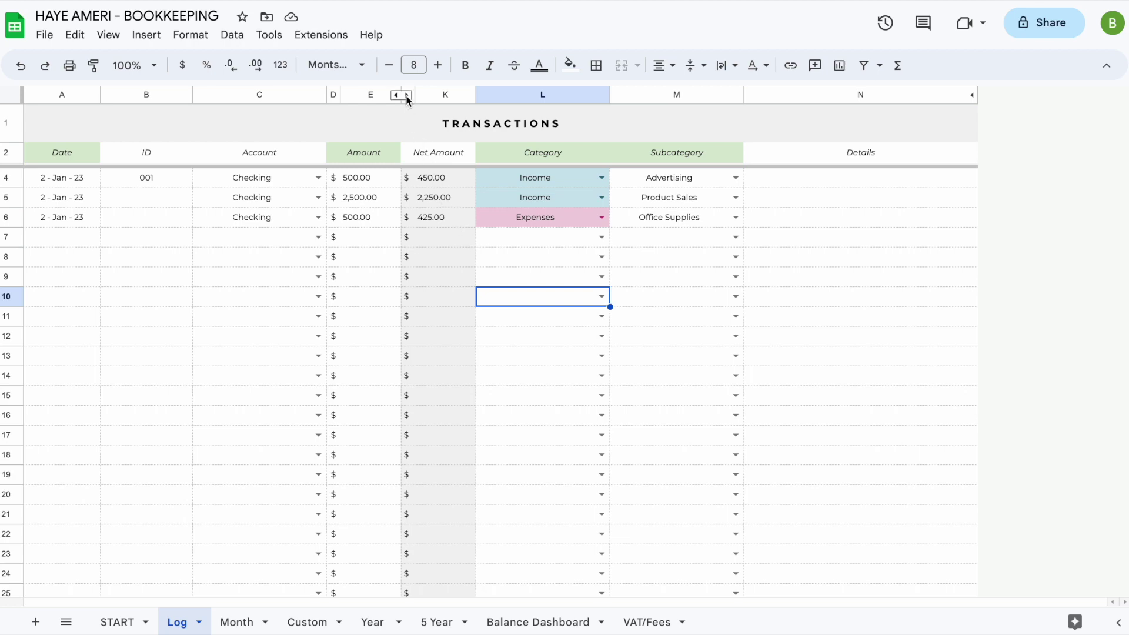
click(406, 95)
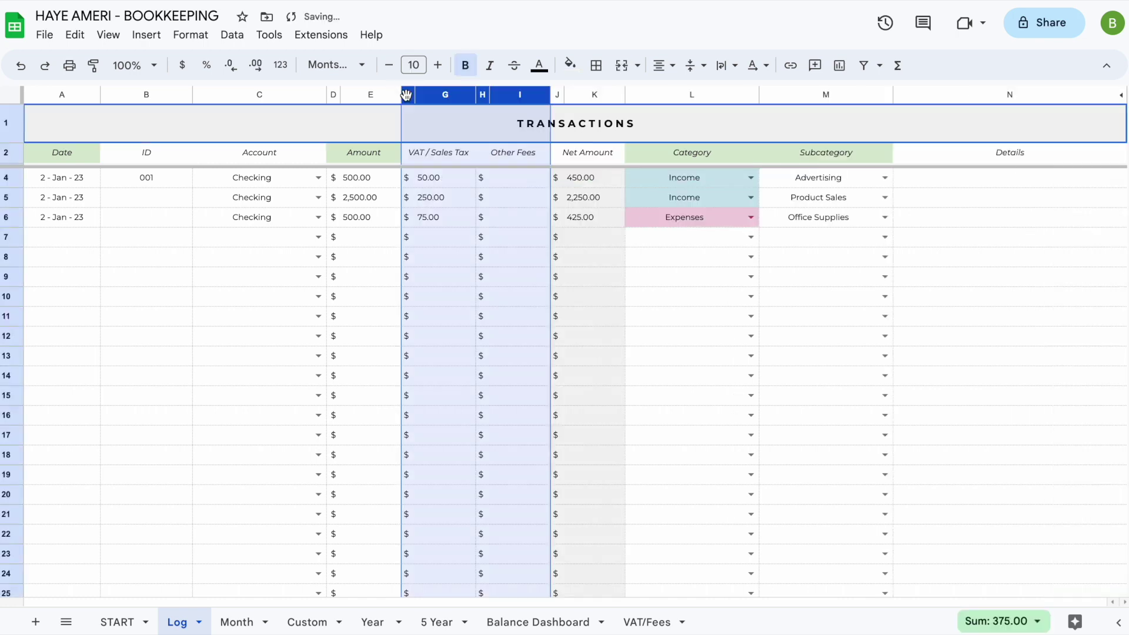
click(596, 257)
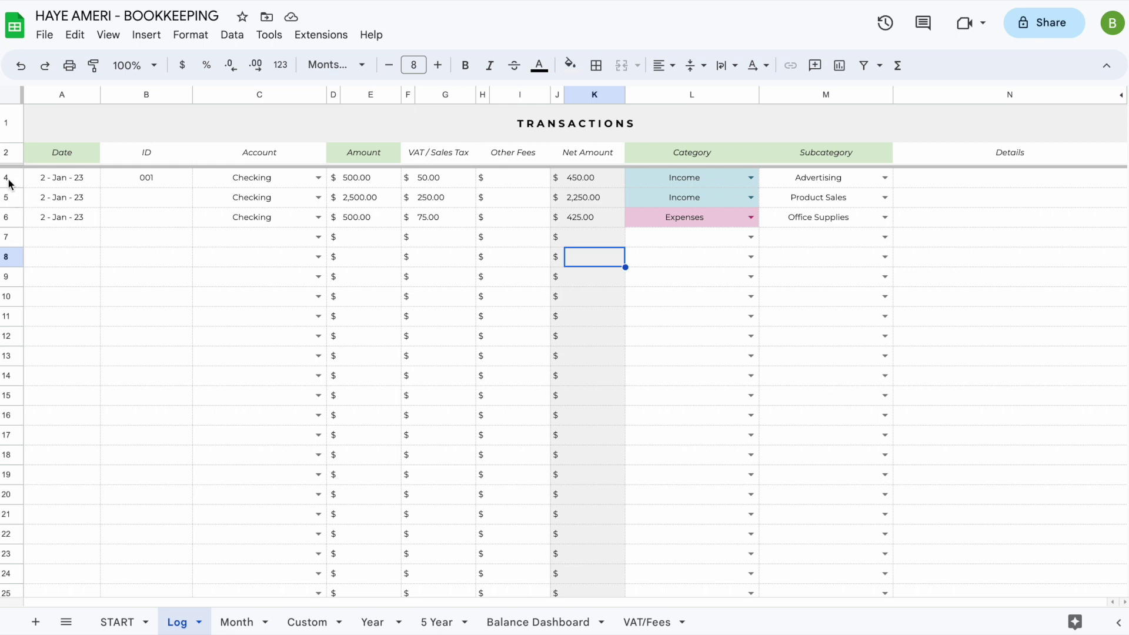
Hide rows 4 to 10 of the Log's transactions table
scroll(50, 277, down, 9)
scroll(50, 277, up, 9)
click(49, 278)
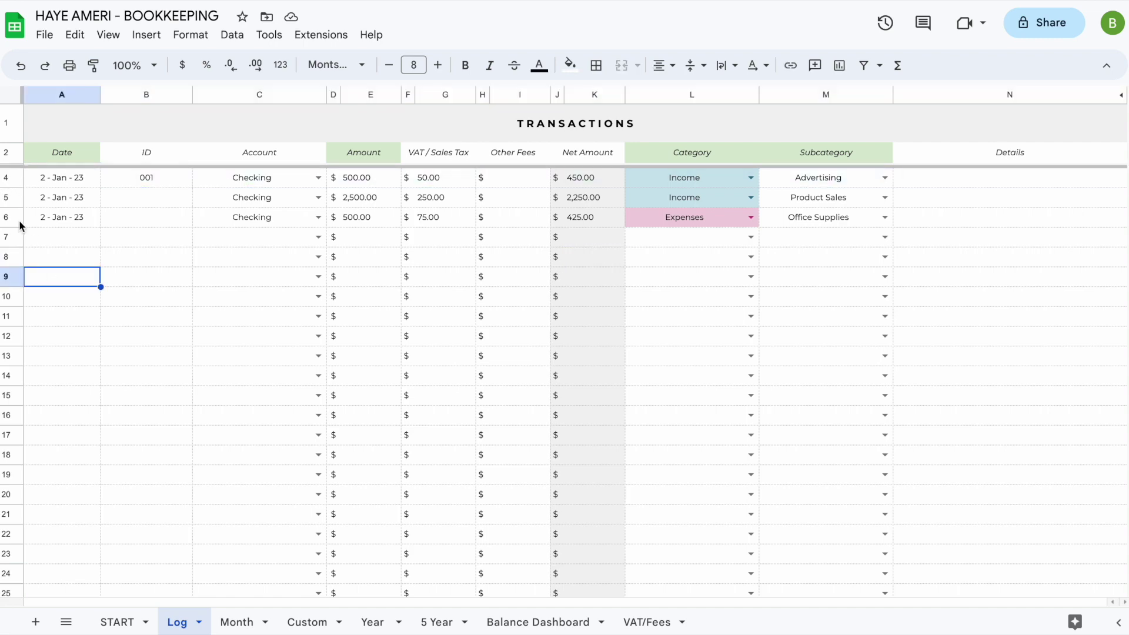
click(7, 178)
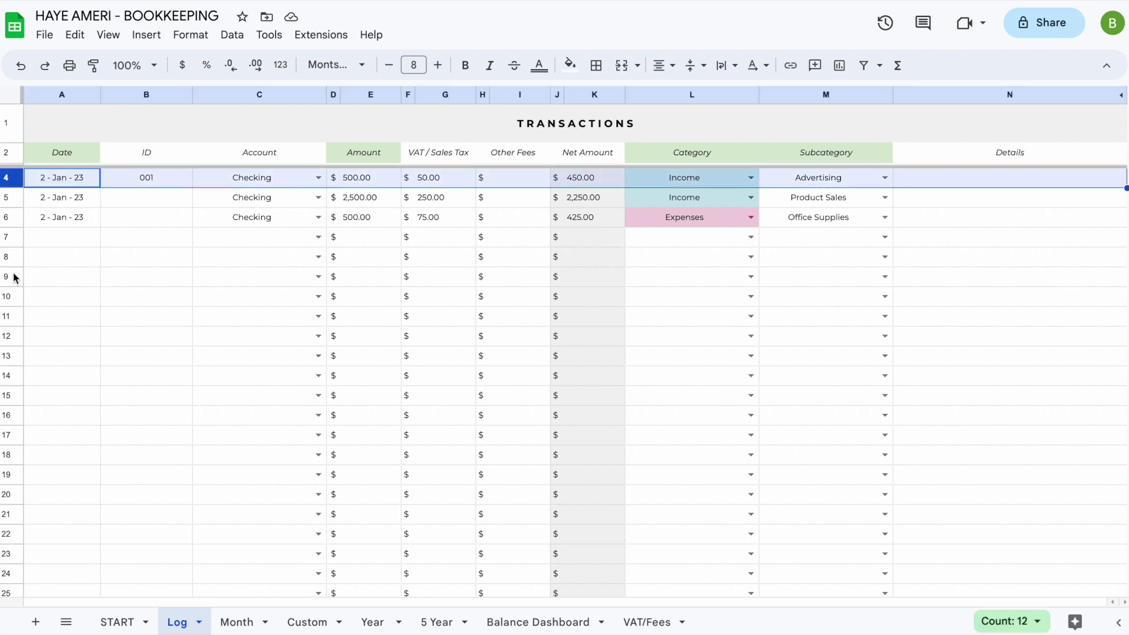
shift+click(10, 296)
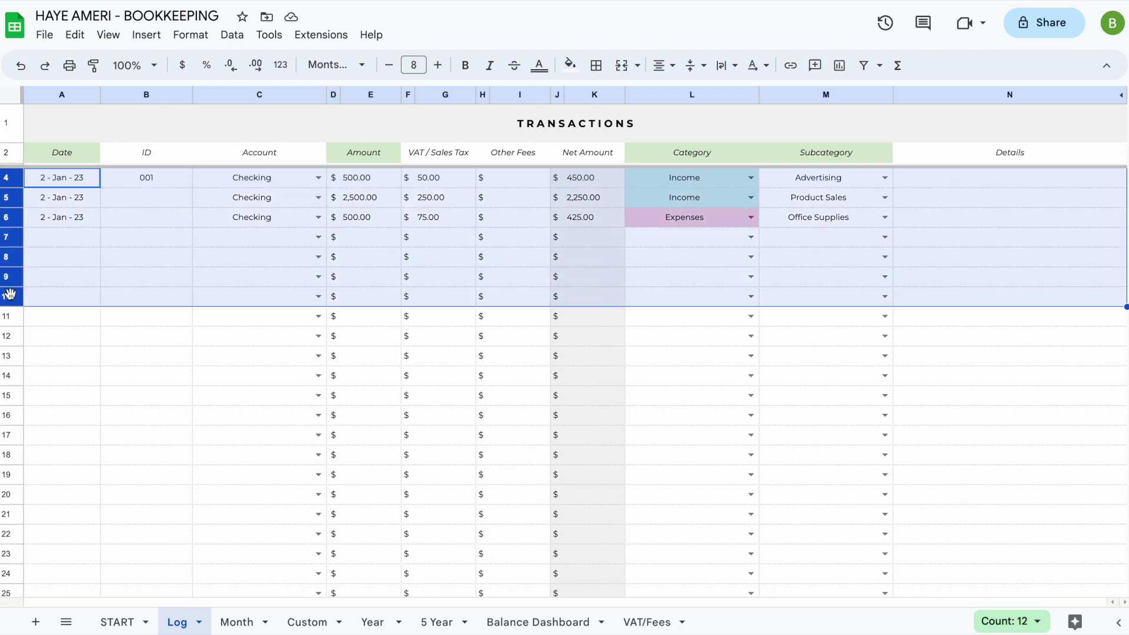
right_click(10, 294)
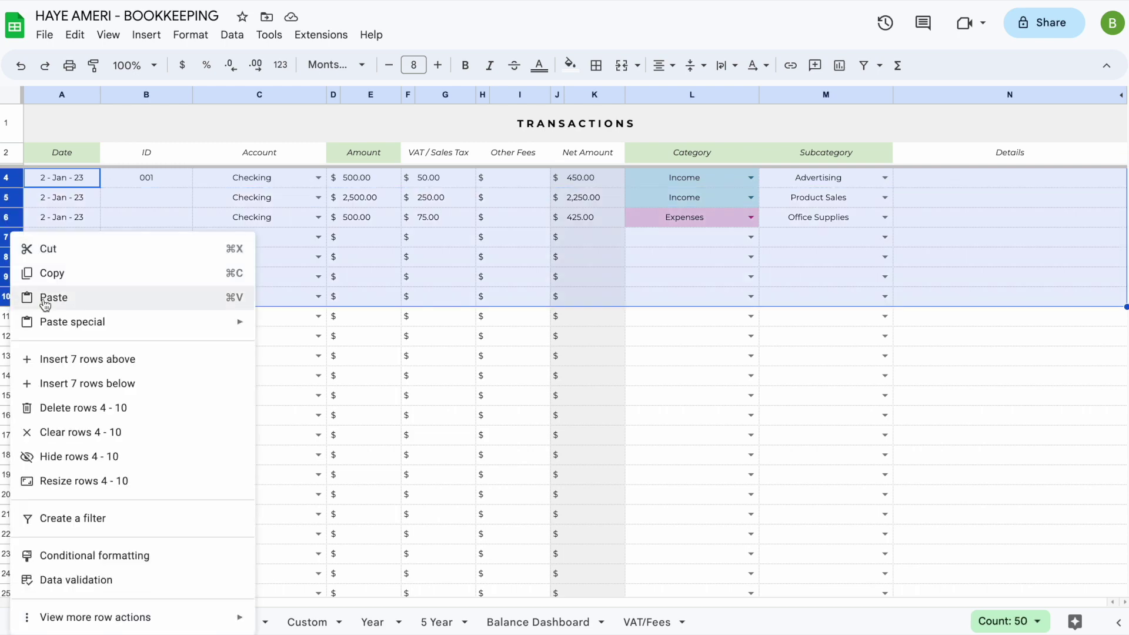
click(96, 463)
click(132, 321)
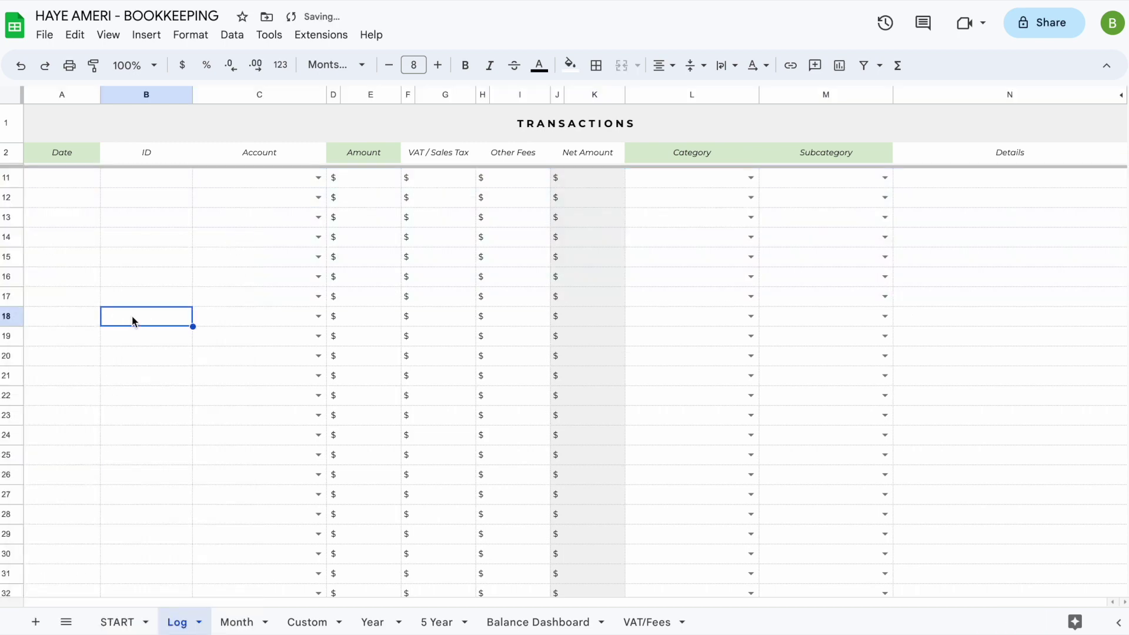
Unhide rows 4 to 10 above row 11 of the Log's transactions table
scroll(105, 255, down, 2)
scroll(105, 258, up, 2)
scroll(79, 217, down, 4)
scroll(78, 216, up, 4)
drag(2, 177, 2, 161)
click(150, 332)
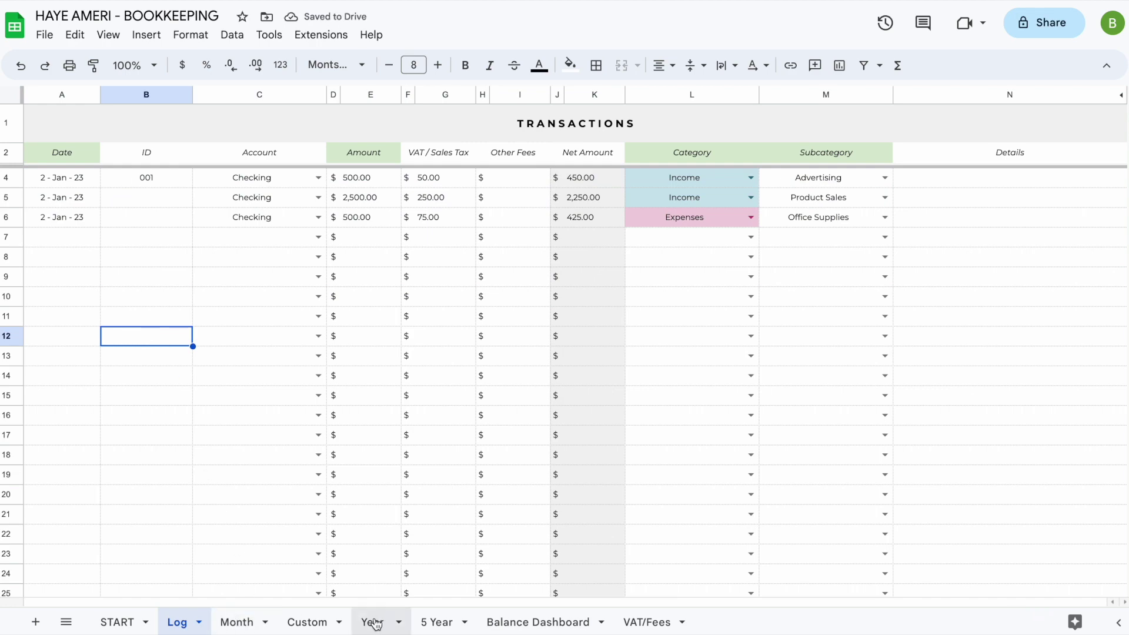
Look over the Month dashboard's charts, its Income and Expenses tables with their empty rows, and the Notes section
click(242, 620)
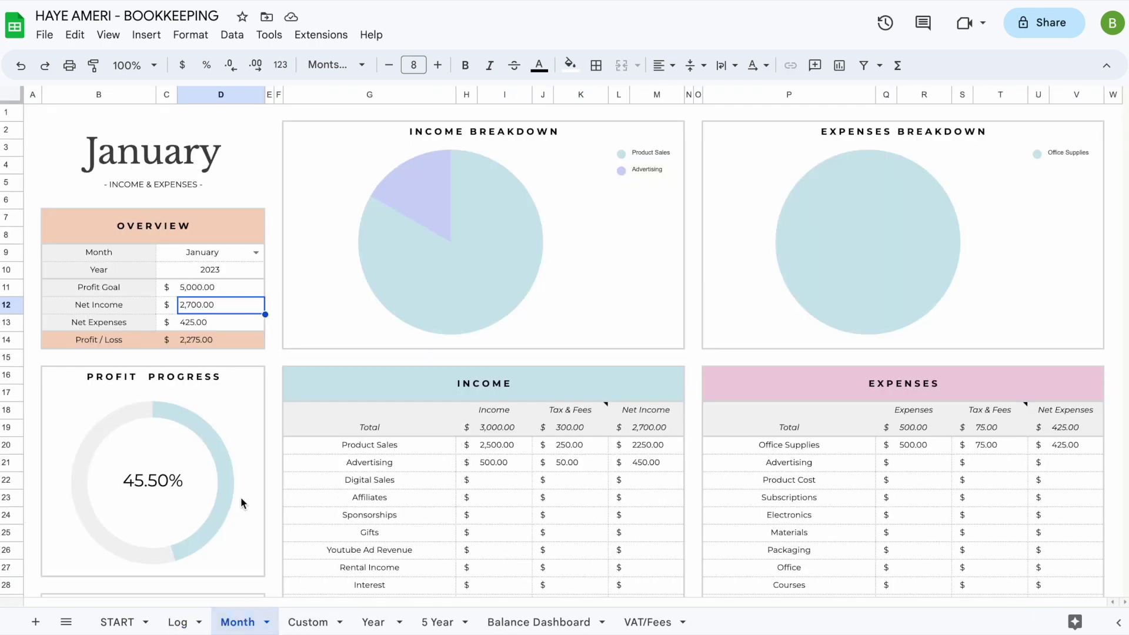
scroll(241, 497, down, 10)
scroll(241, 496, up, 7)
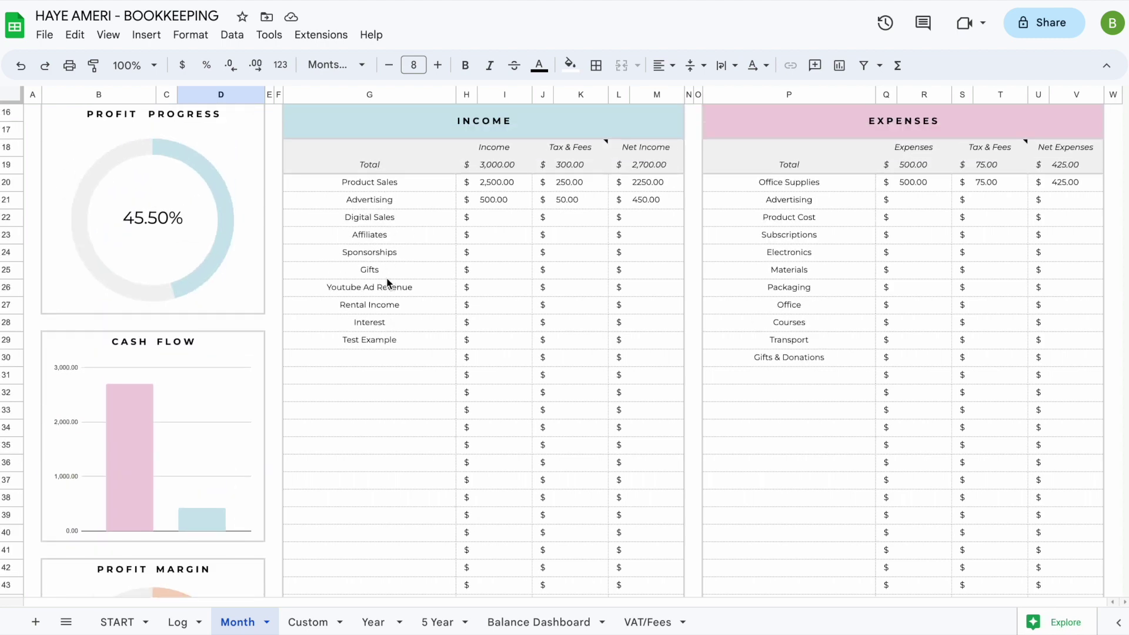
scroll(387, 282, down, 10)
scroll(388, 283, up, 12)
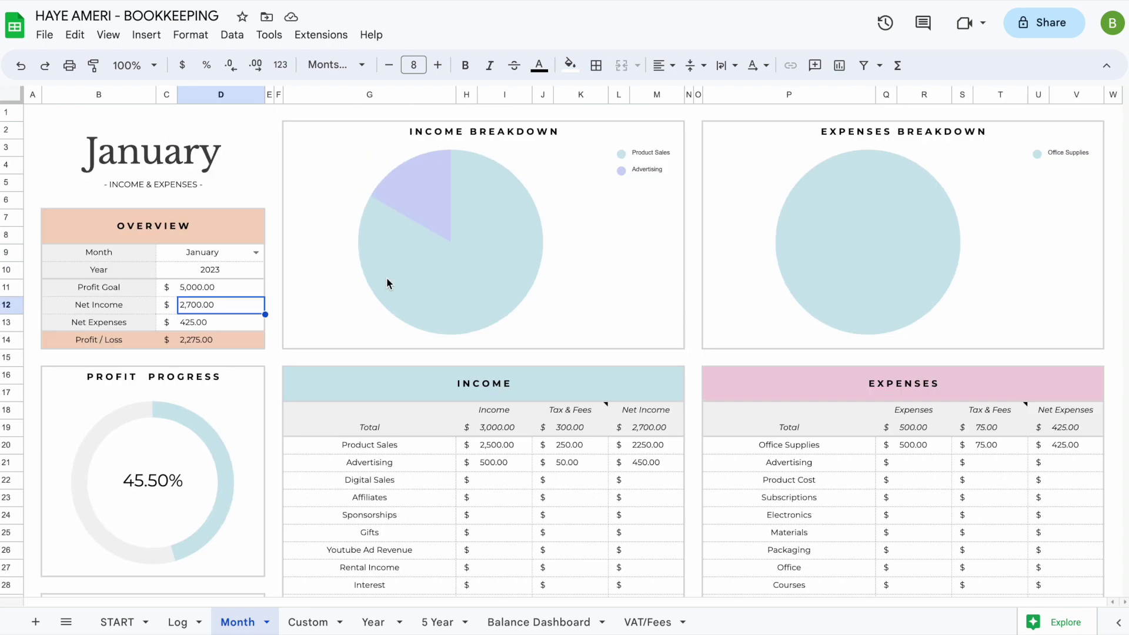
scroll(386, 278, down, 10)
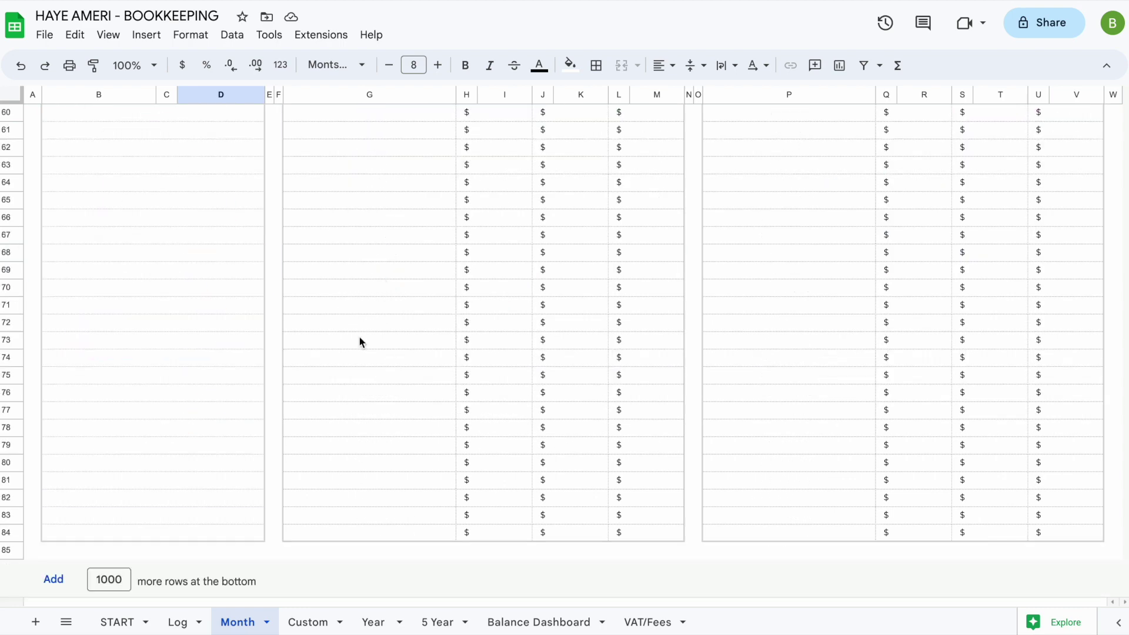
scroll(126, 460, up, 5)
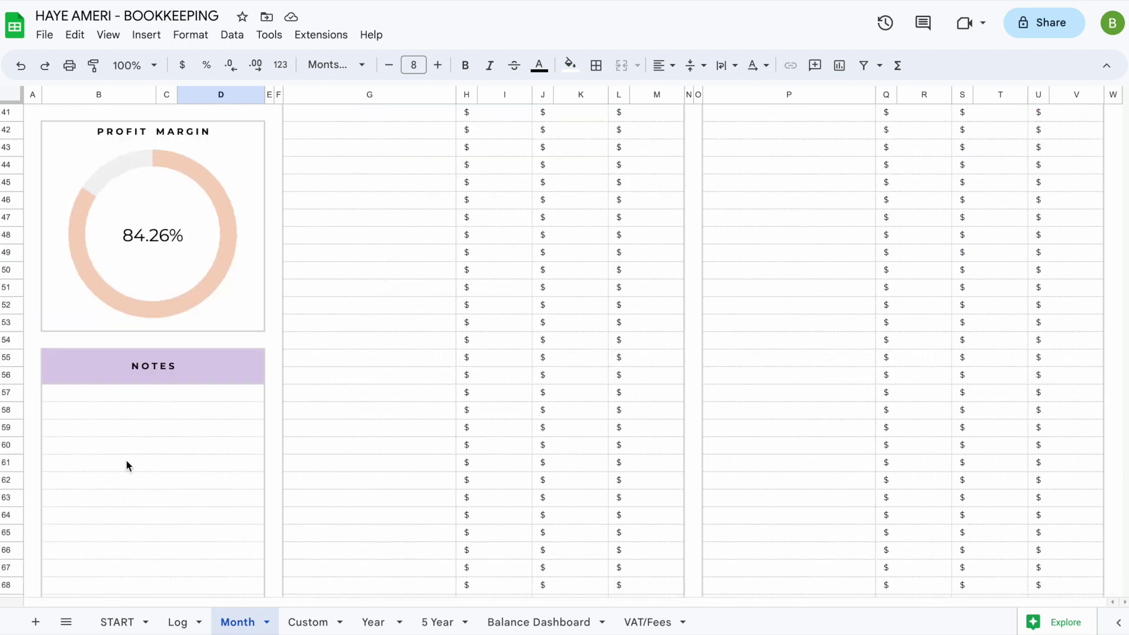
scroll(126, 460, up, 4)
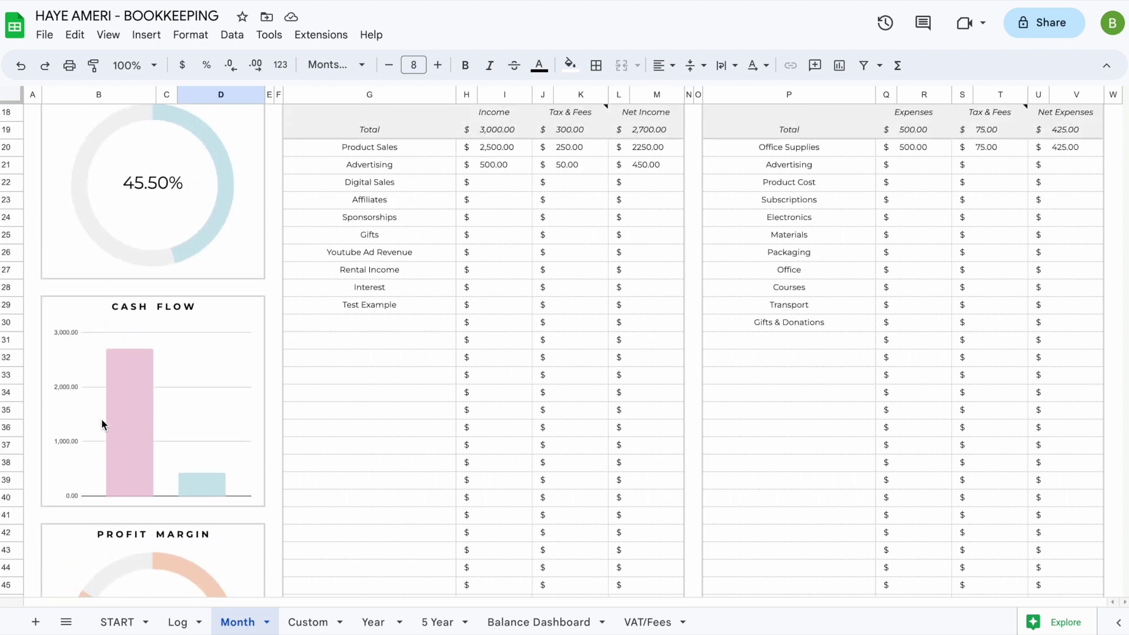
scroll(101, 420, down, 5)
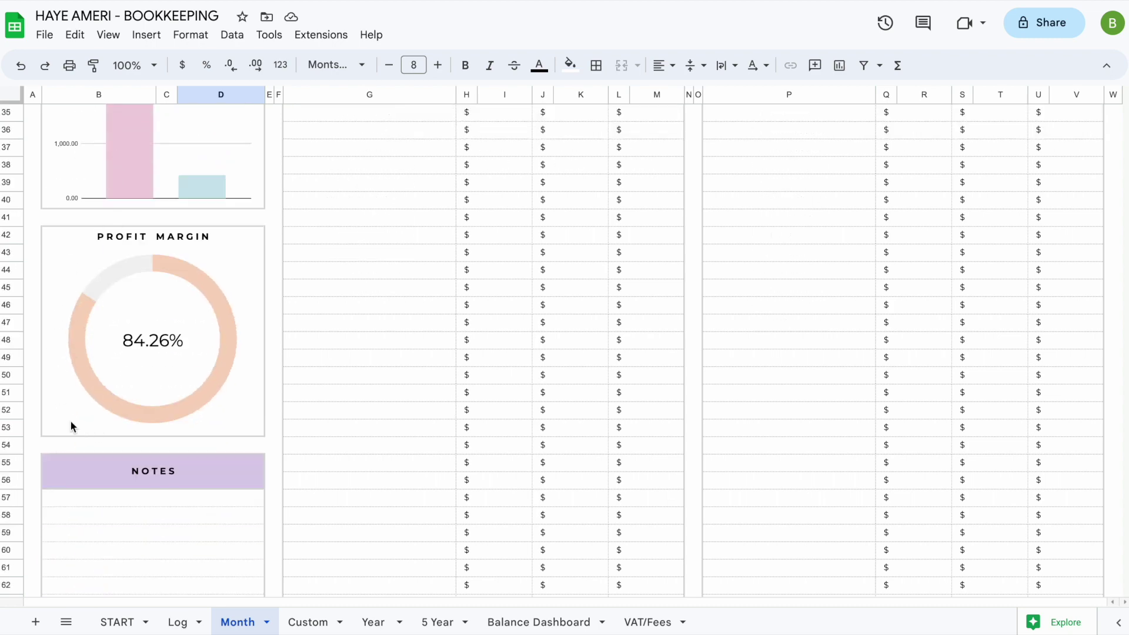
Hide the rows of the Notes section below the Profit Margin chart on the Month dashboard
click(12, 465)
scroll(111, 532, down, 8)
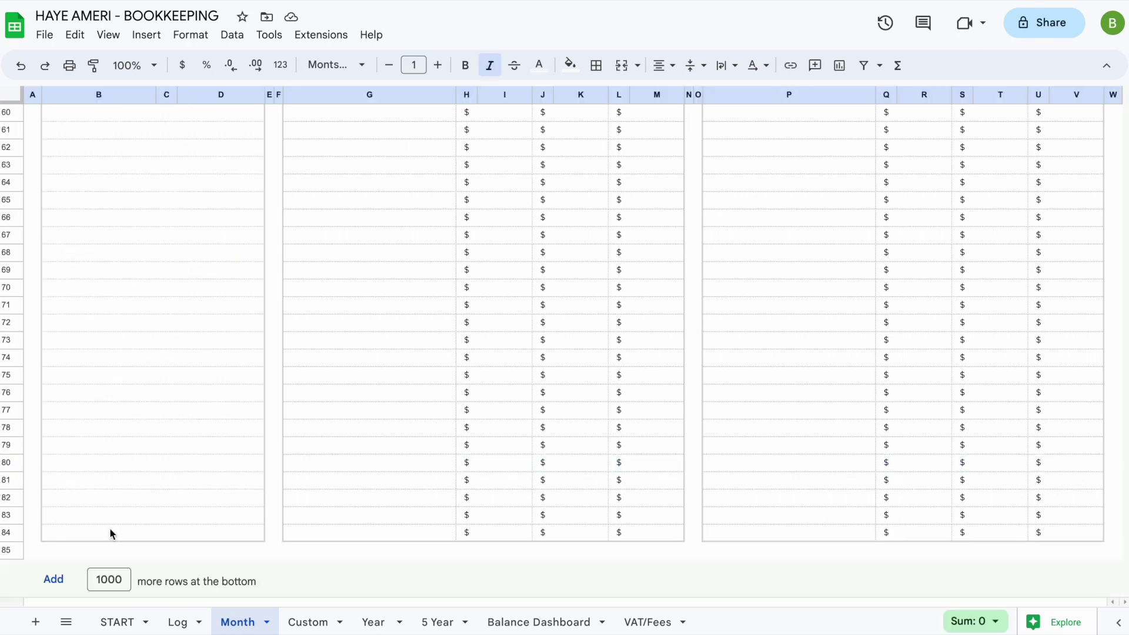
shift+click(12, 550)
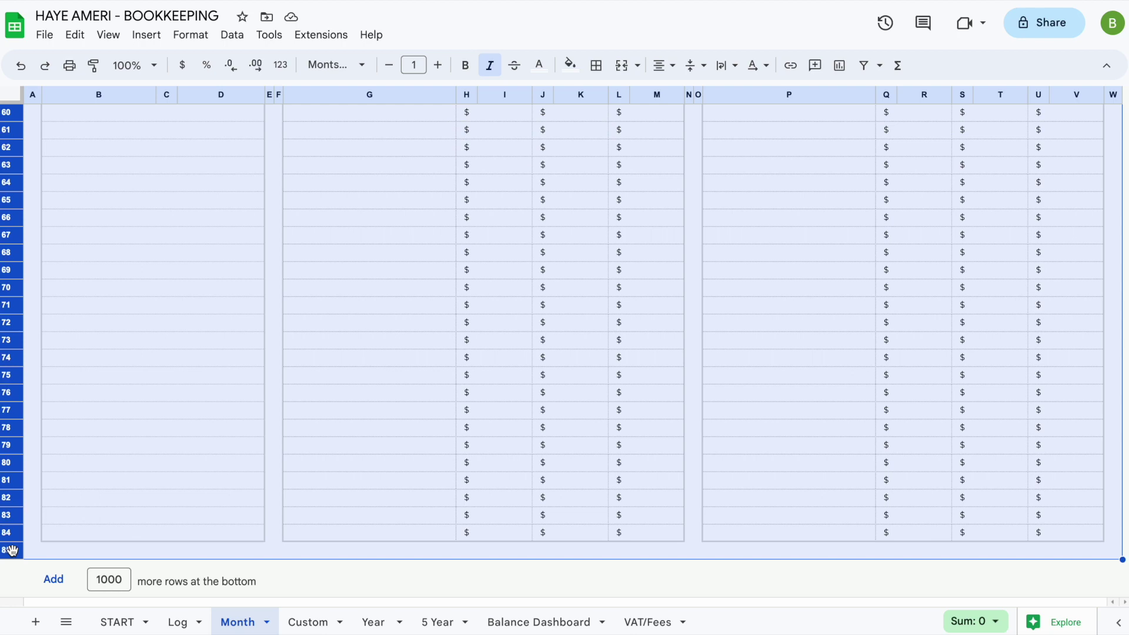
right_click(11, 550)
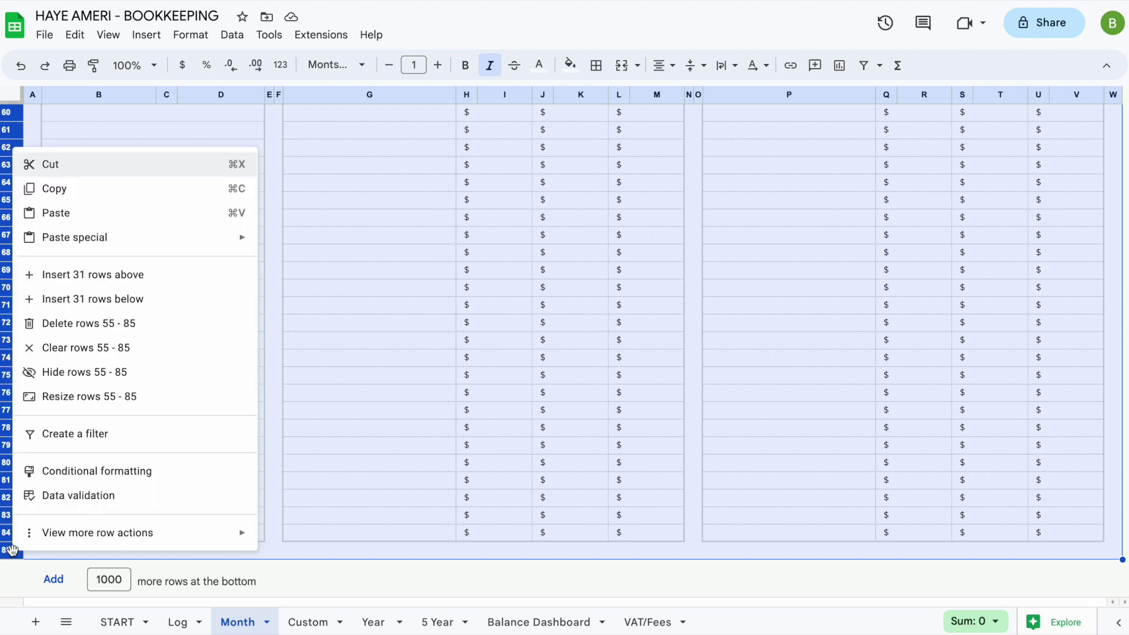
click(118, 373)
click(360, 378)
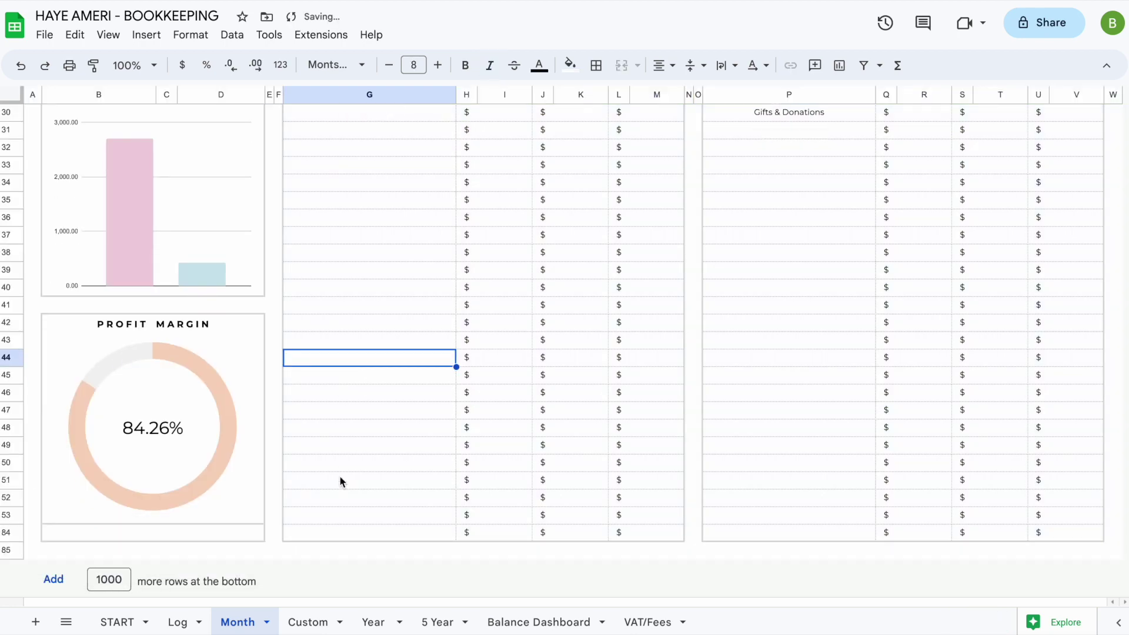
Check the shortened Month dashboard, and undo the hiding of its Notes section rows
scroll(340, 475, up, 10)
scroll(340, 476, down, 5)
scroll(339, 476, up, 5)
scroll(340, 476, down, 10)
key(ctrl+z)
click(309, 363)
scroll(309, 364, up, 10)
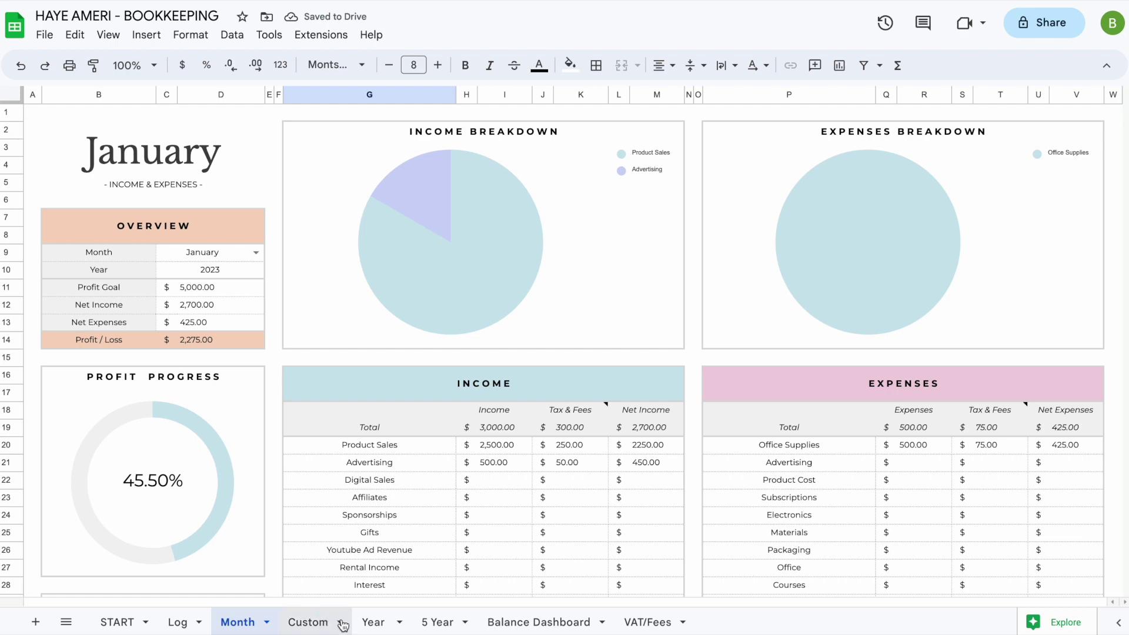
On the Year dashboard, hide the empty rows 55 to 109 of the Income Month by Month table
click(374, 623)
scroll(300, 465, down, 10)
scroll(300, 465, down, 3)
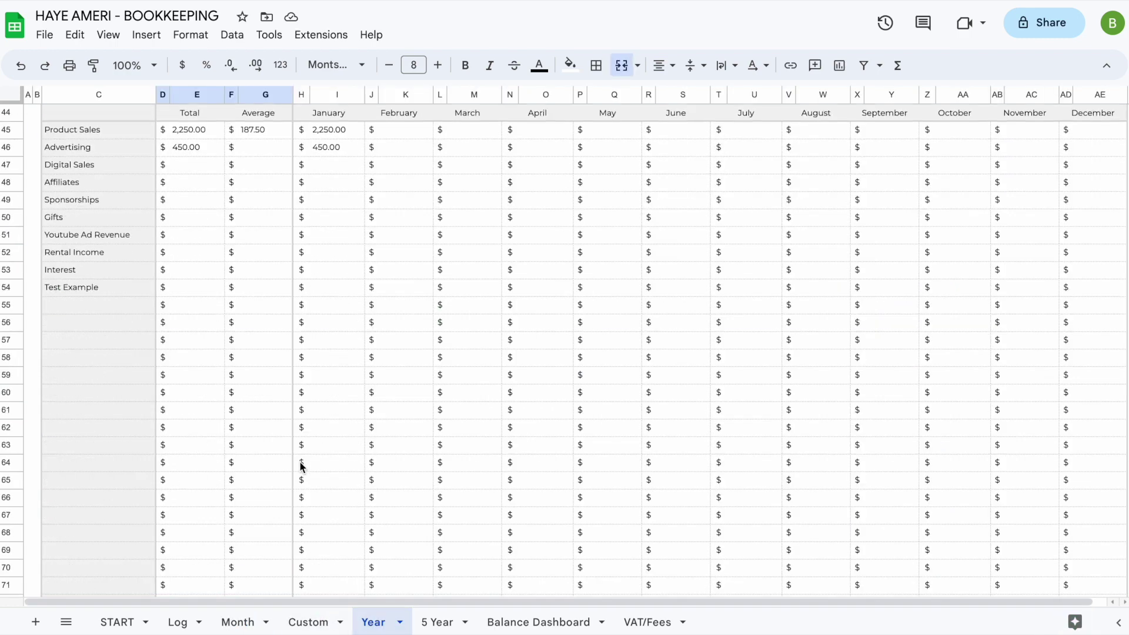
scroll(154, 419, up, 2)
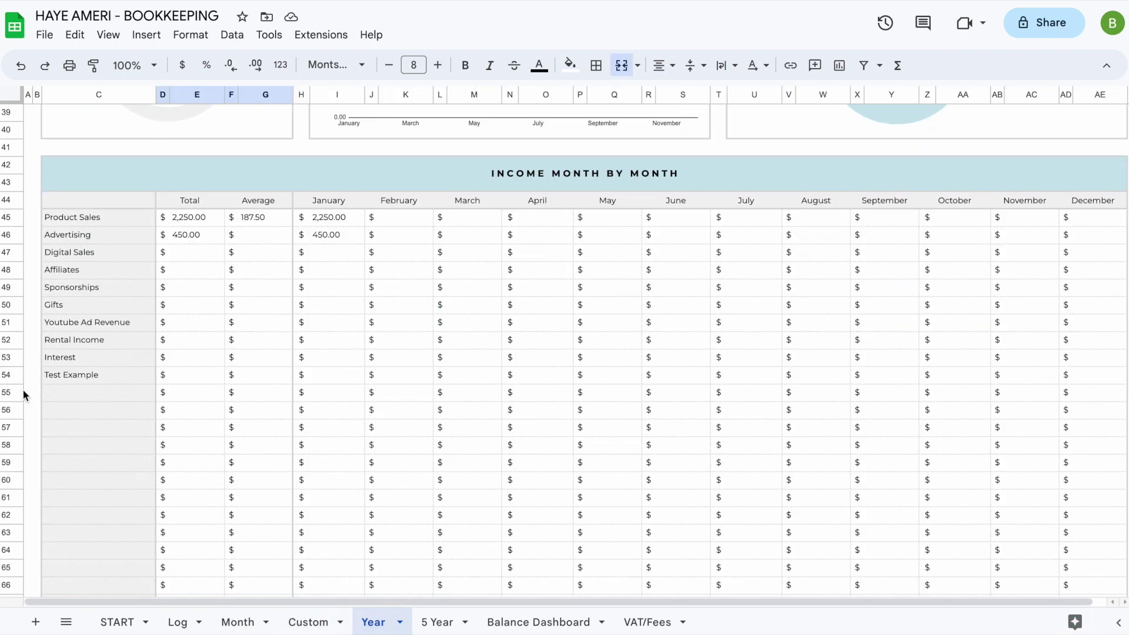
scroll(110, 393, down, 2)
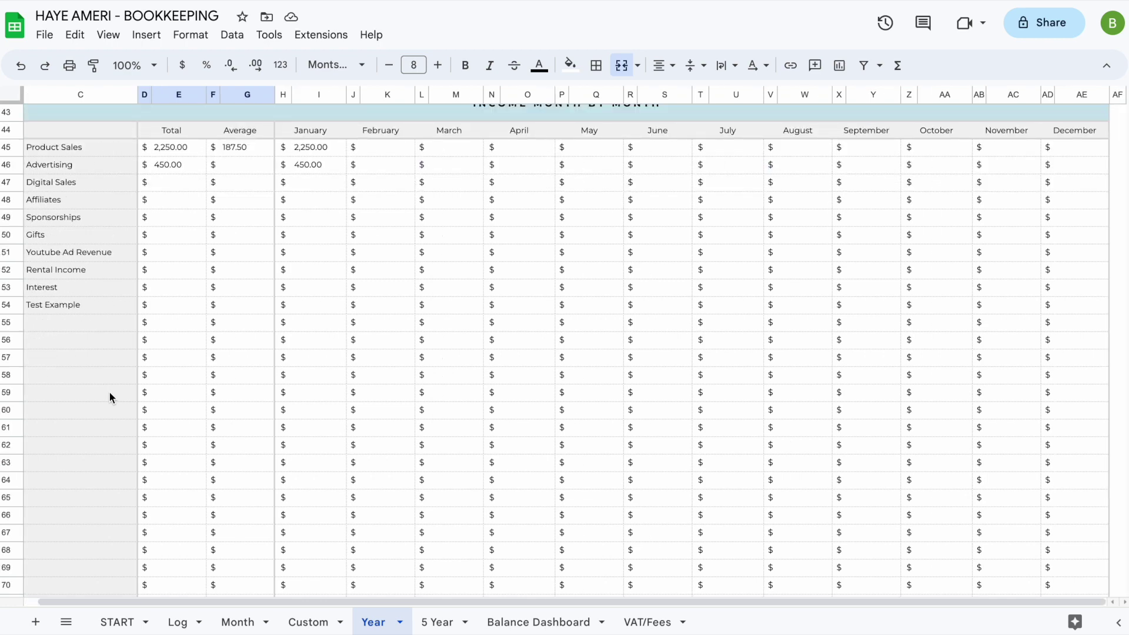
click(10, 323)
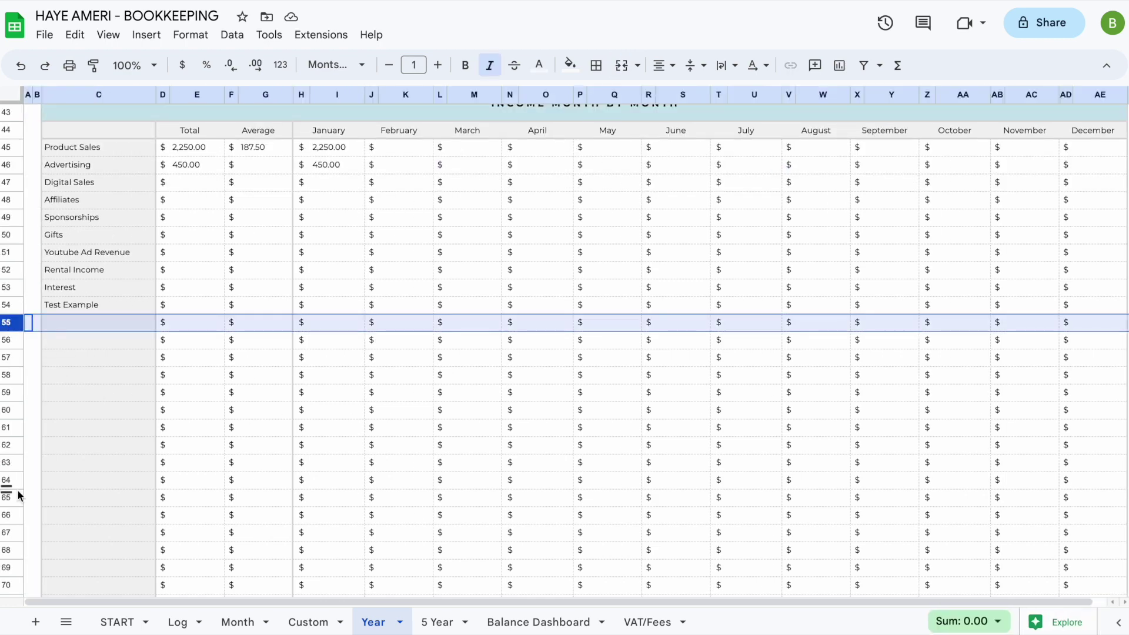
scroll(17, 490, down, 15)
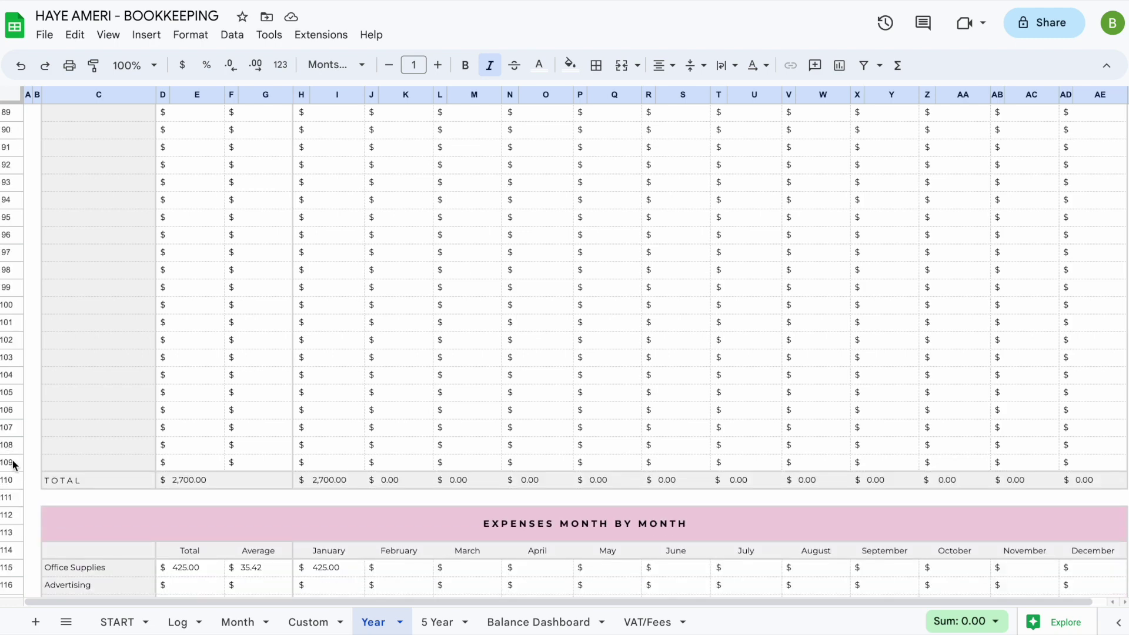
shift+click(13, 466)
right_click(10, 464)
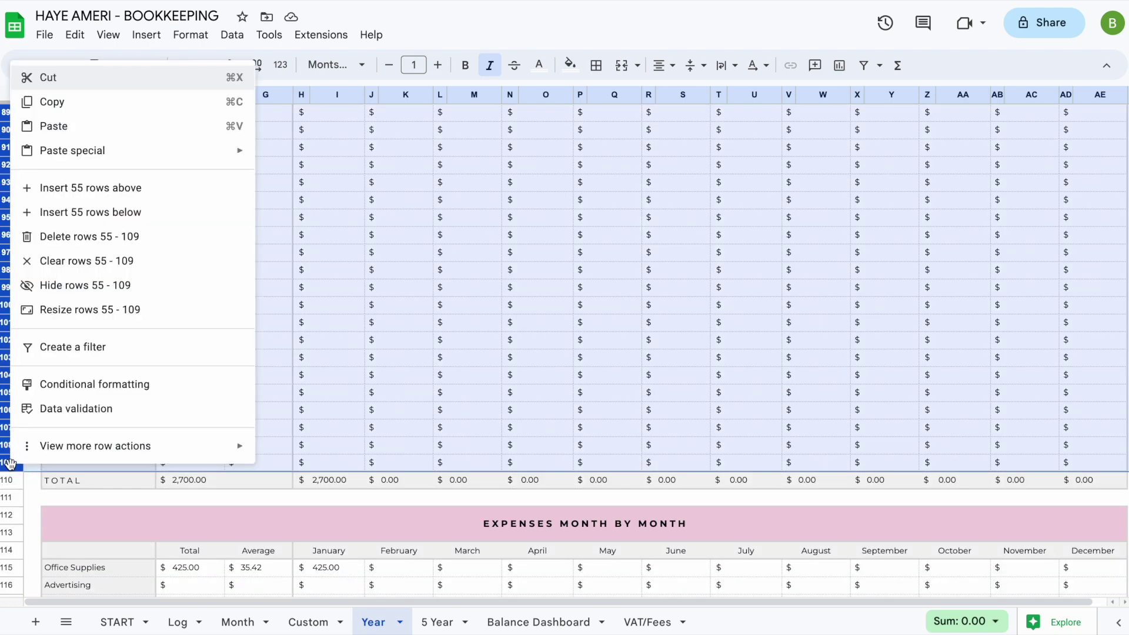
click(97, 285)
Unhide rows 55 to 109 of the Income Month by Month table, and look over the Year dashboard
scroll(189, 354, up, 7)
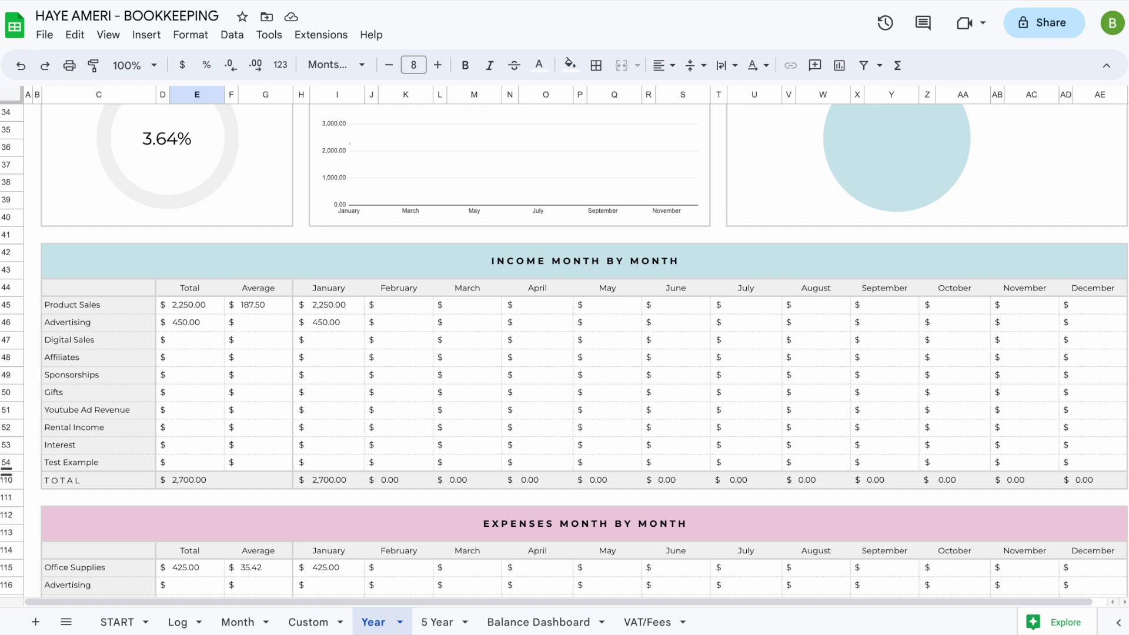
click(5, 471)
click(146, 416)
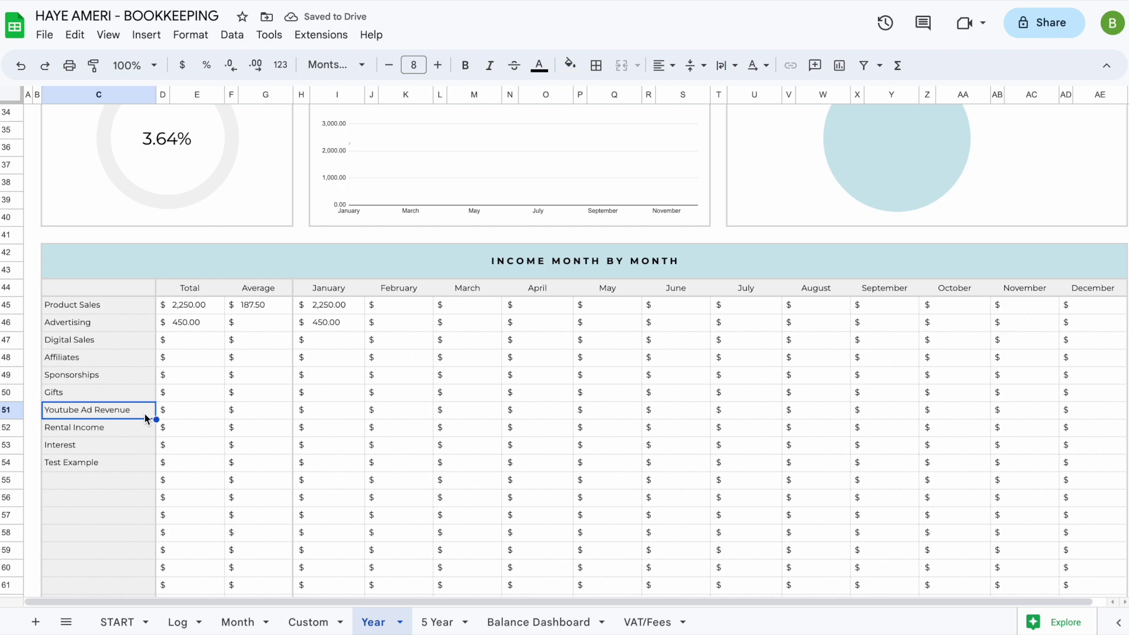
scroll(146, 419, down, 10)
scroll(145, 419, up, 20)
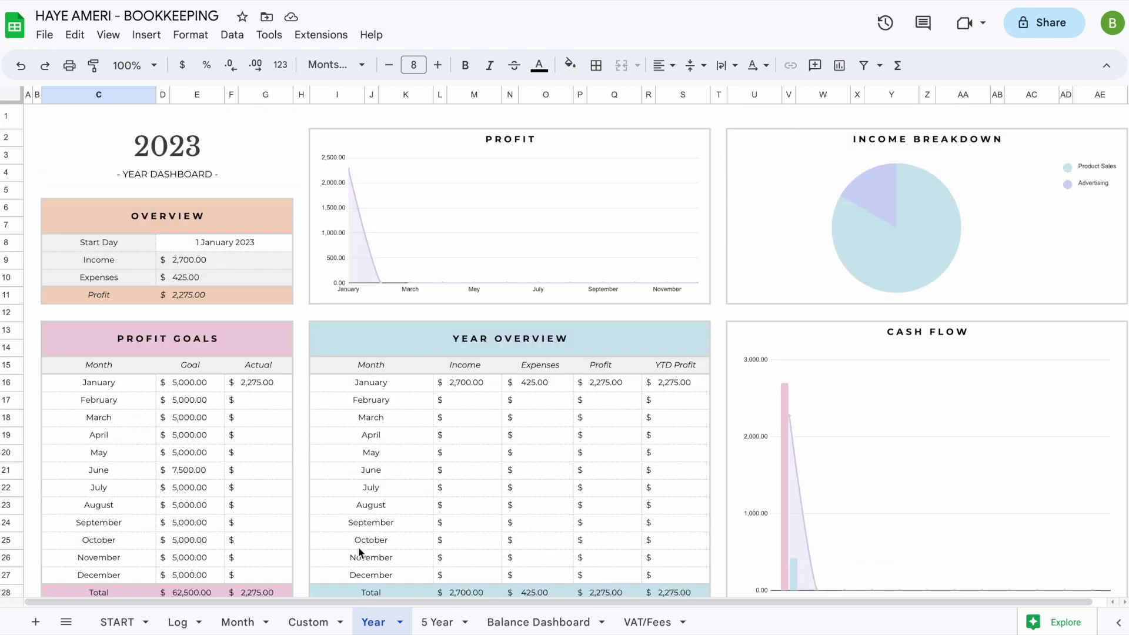
Look over the Balance Dashboard sheet and hide it from the workbook
click(527, 622)
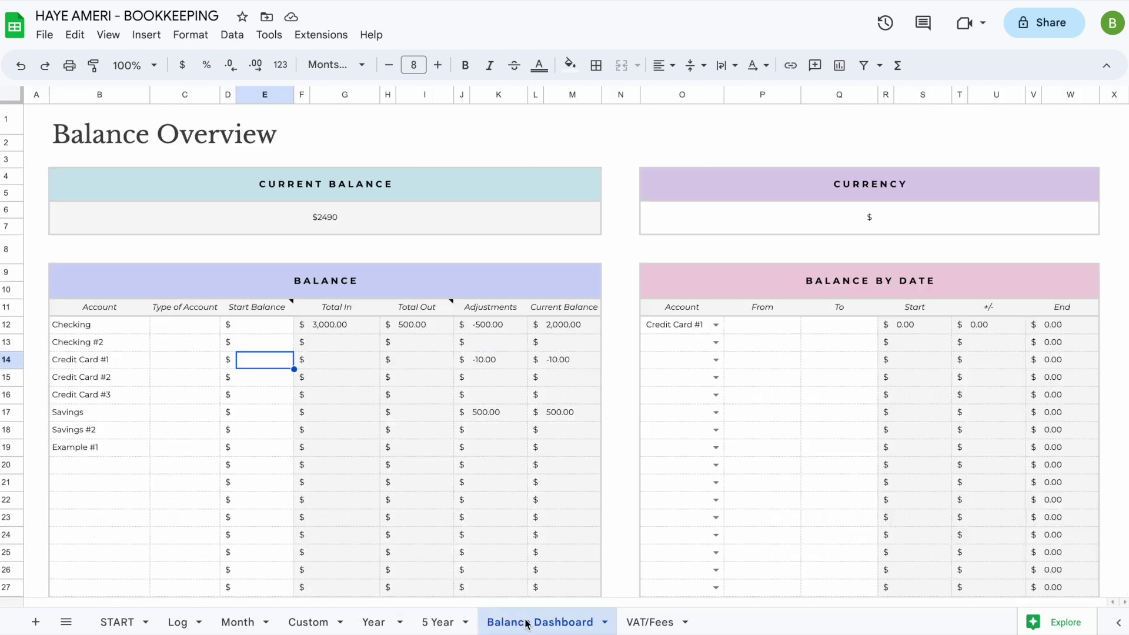
scroll(468, 516, down, 8)
scroll(468, 516, up, 4)
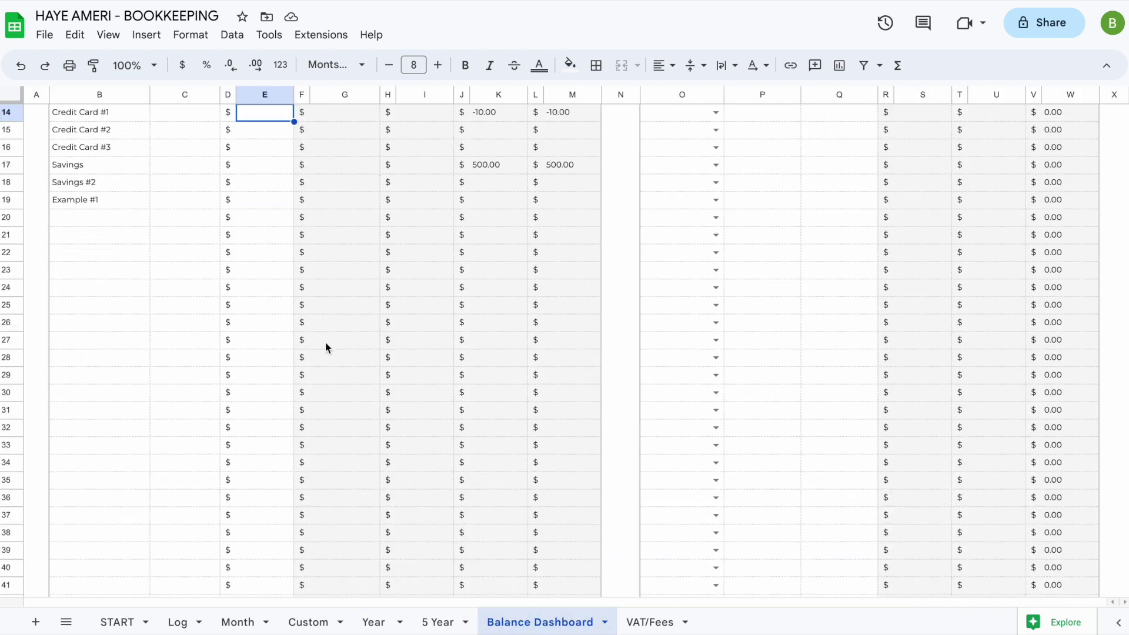
scroll(327, 347, up, 5)
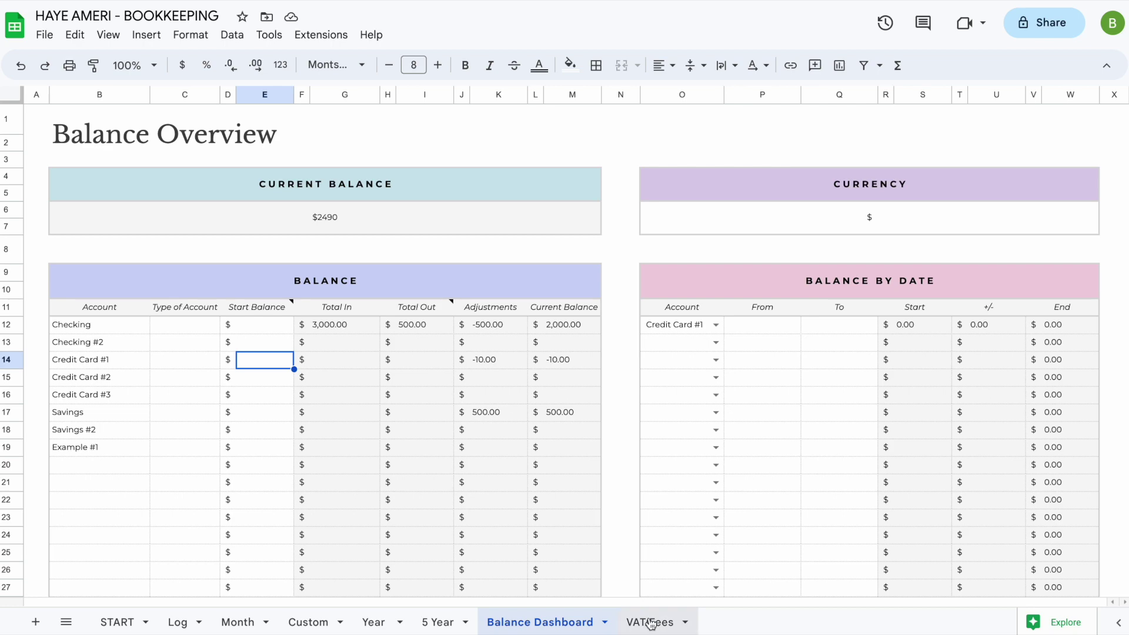
click(606, 624)
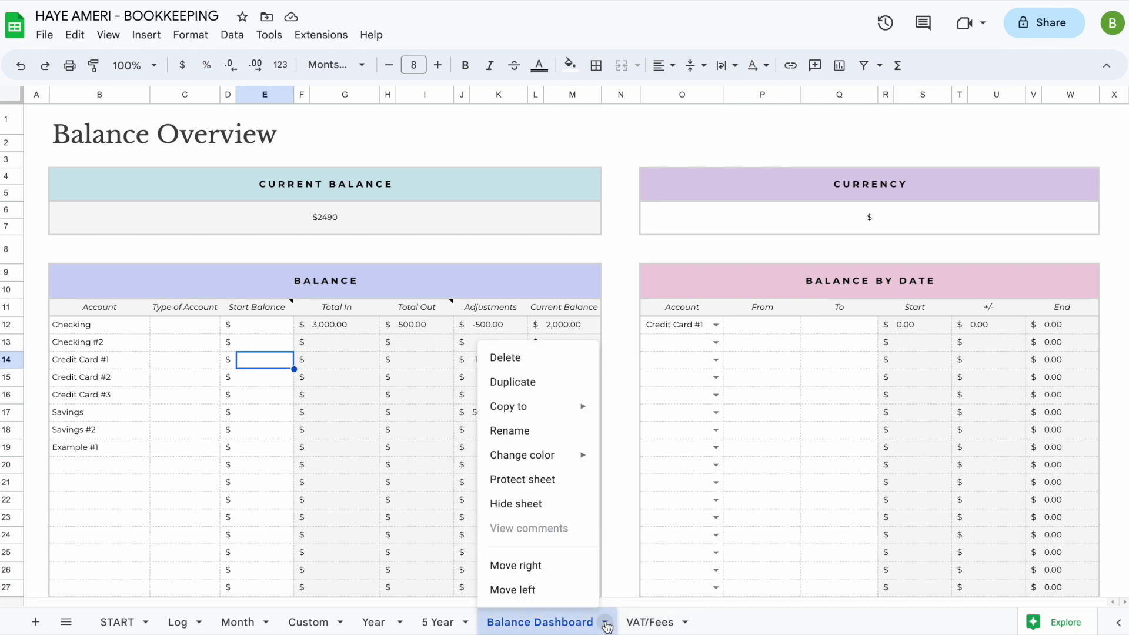
click(561, 506)
Unhide the Balance Dashboard sheet
scroll(499, 485, up, 7)
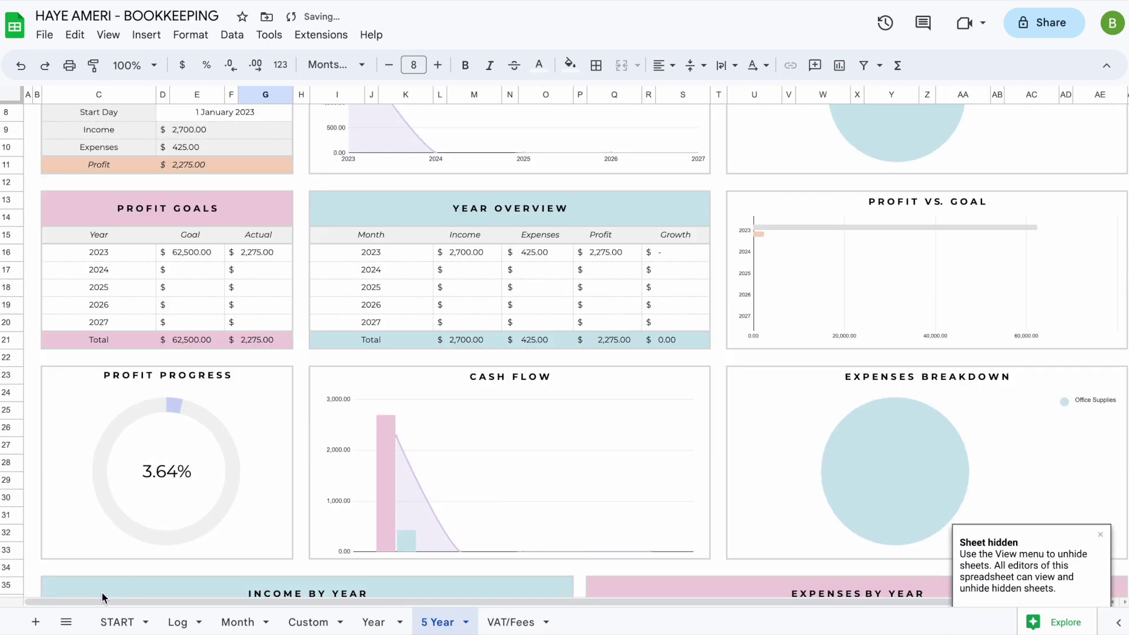
scroll(118, 534, up, 3)
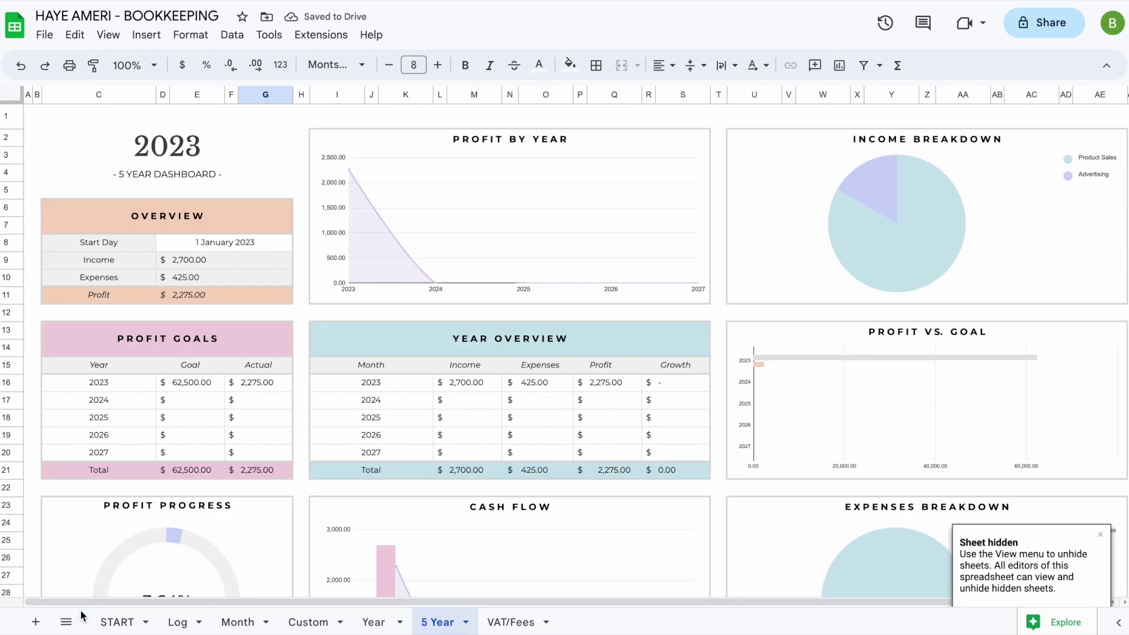
click(67, 624)
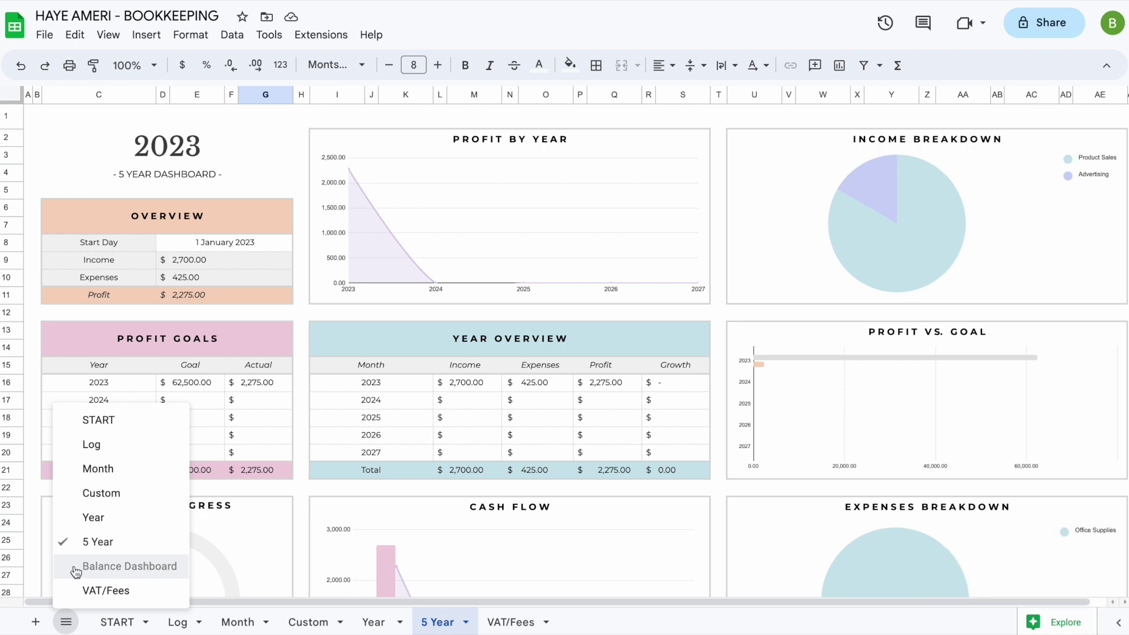
click(147, 567)
click(611, 464)
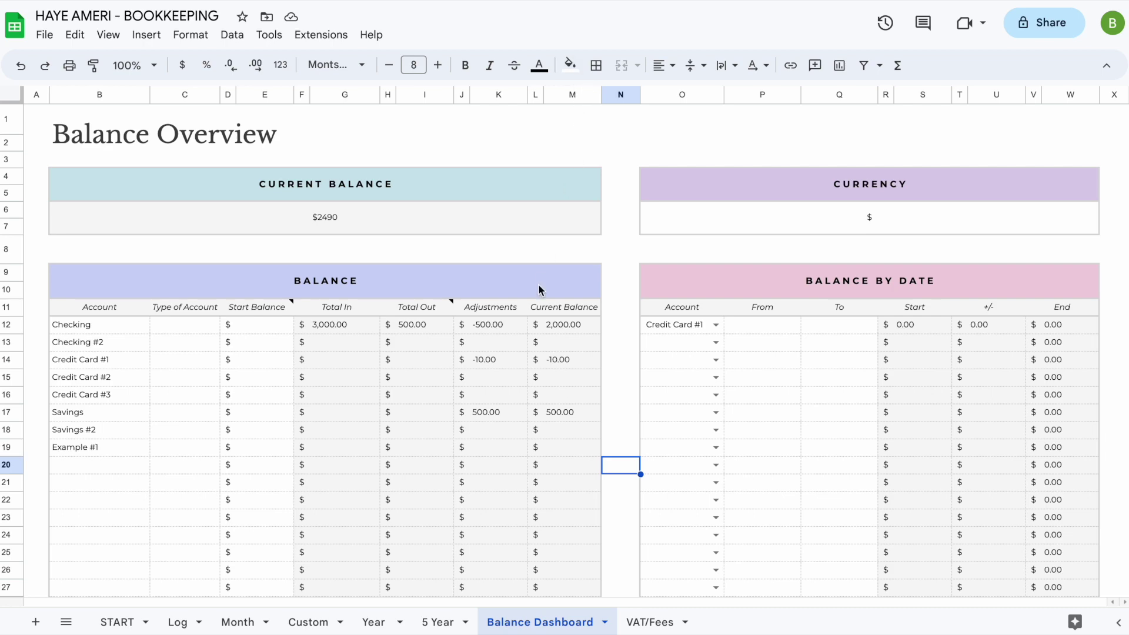
From the Month dashboard, open the custom theme colors for editing and set Accent 1 to light green
click(237, 622)
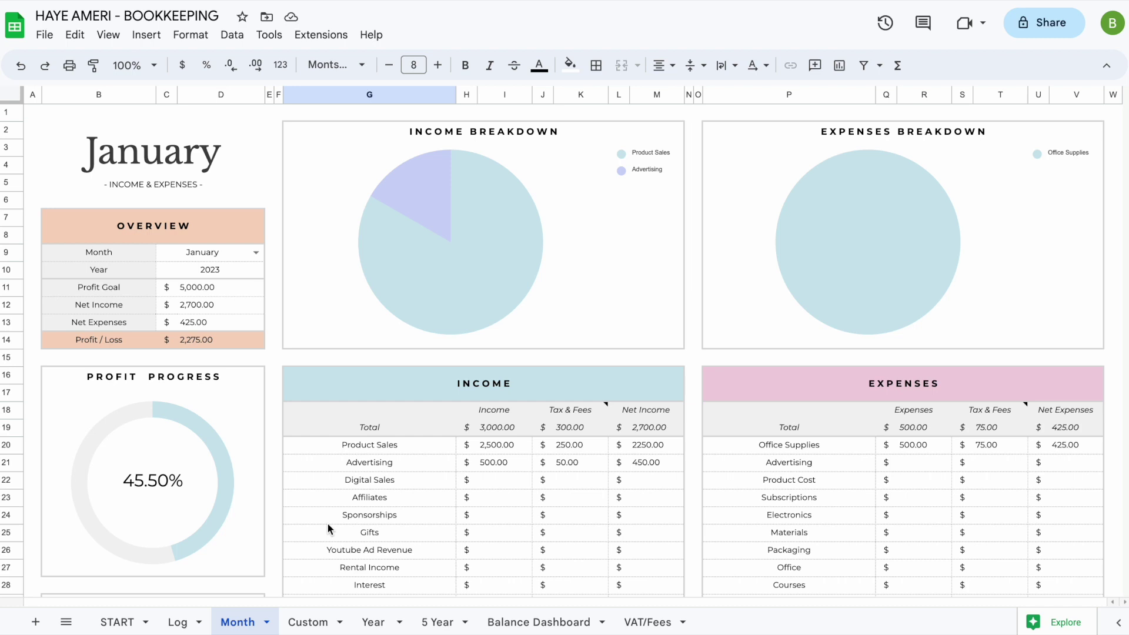
click(571, 66)
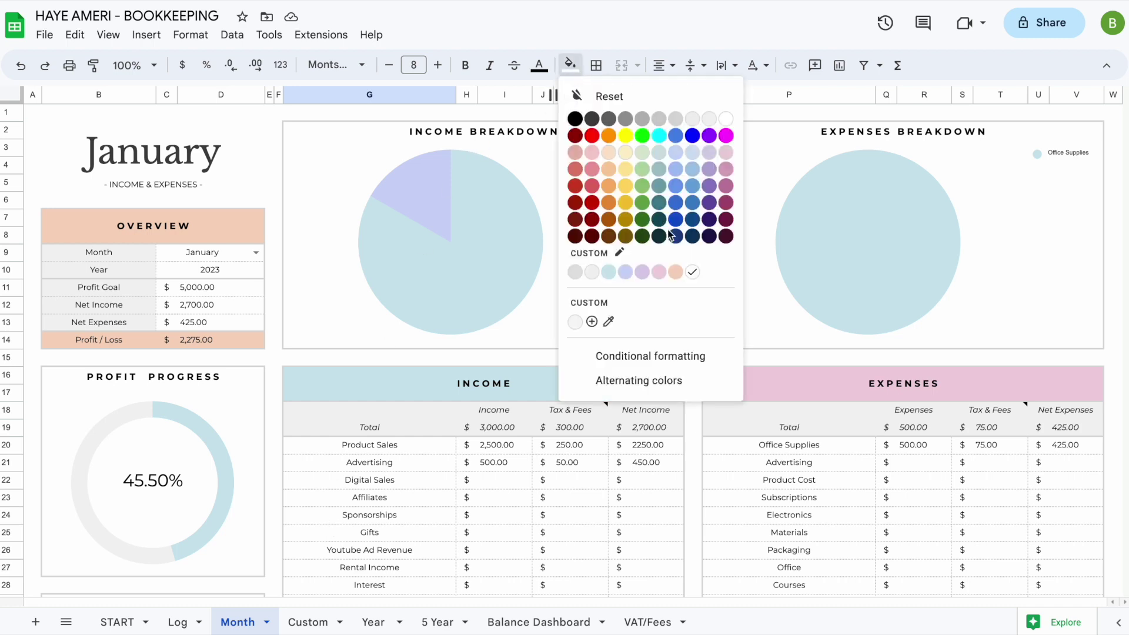
click(619, 256)
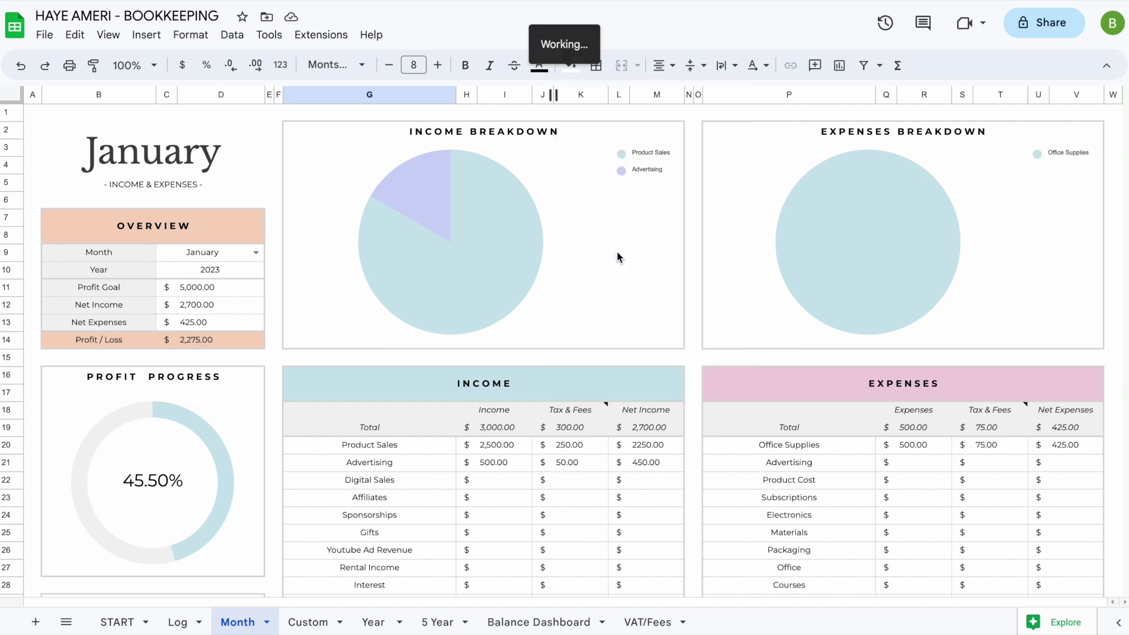
scroll(976, 419, down, 3)
scroll(976, 424, up, 1)
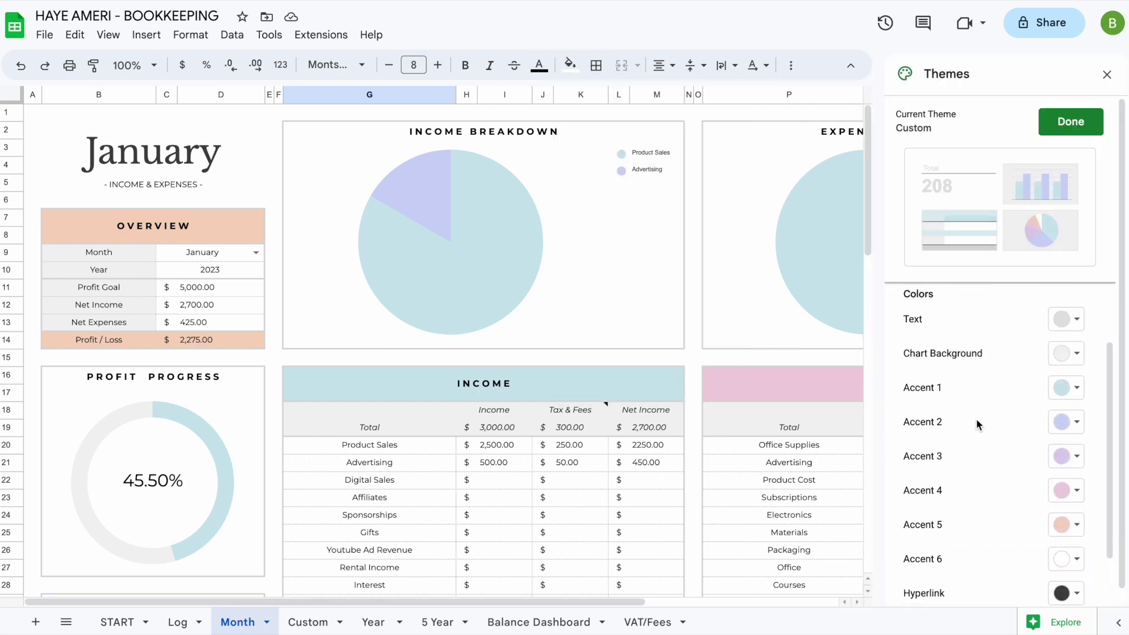
scroll(976, 419, down, 1)
click(1077, 378)
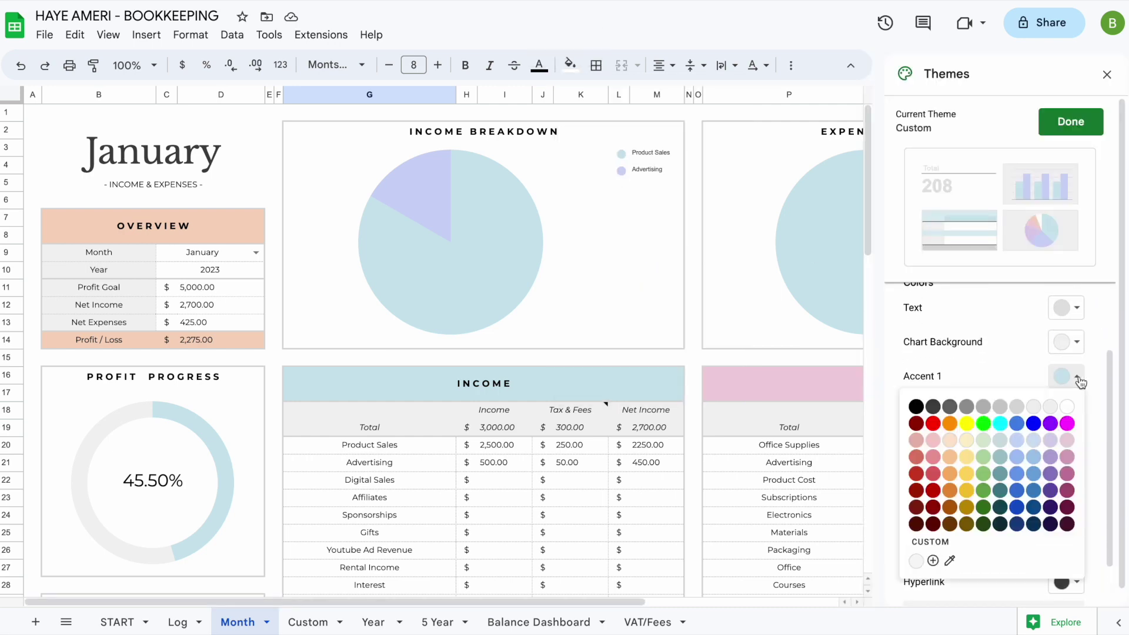
click(984, 474)
scroll(803, 425, down, 1)
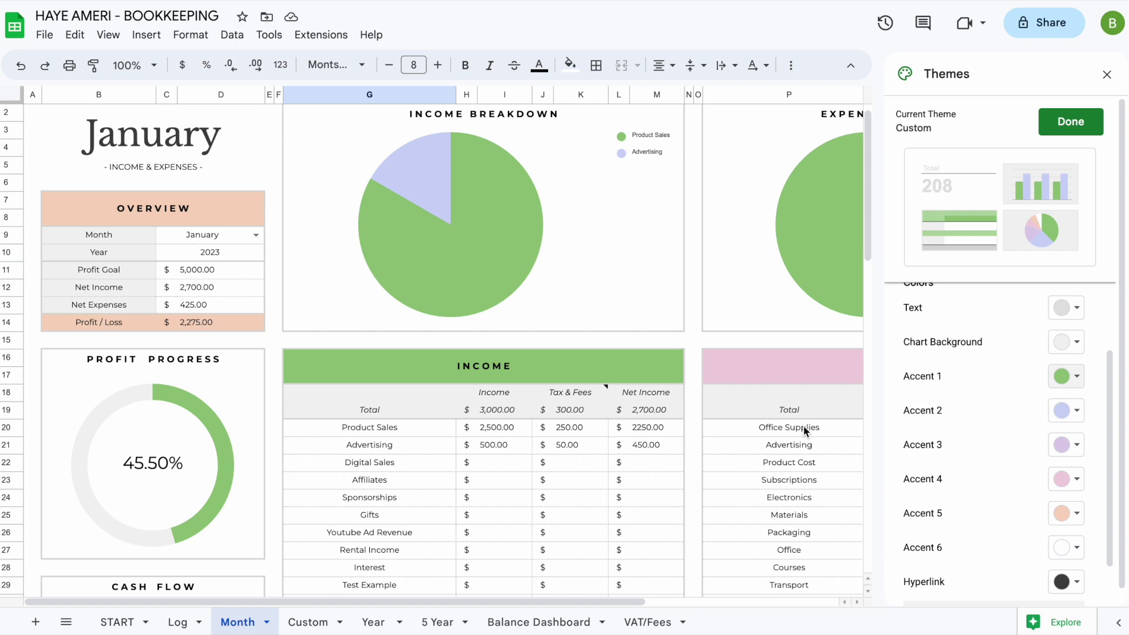
Reopen the color choices for the theme's Accent 1
click(1068, 376)
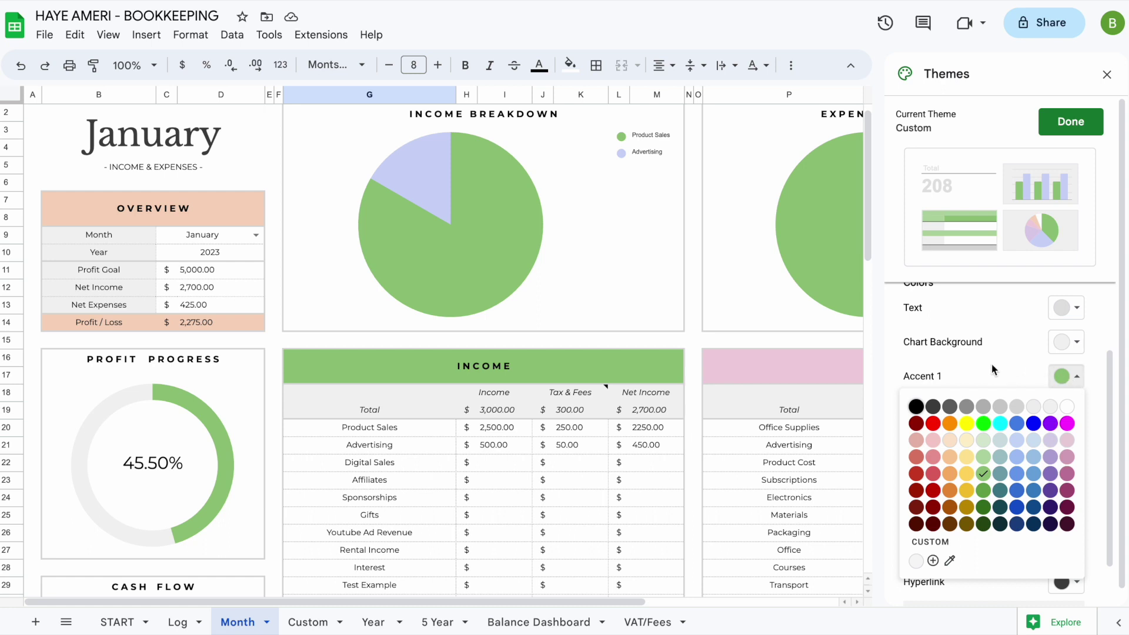
scroll(764, 387, up, 1)
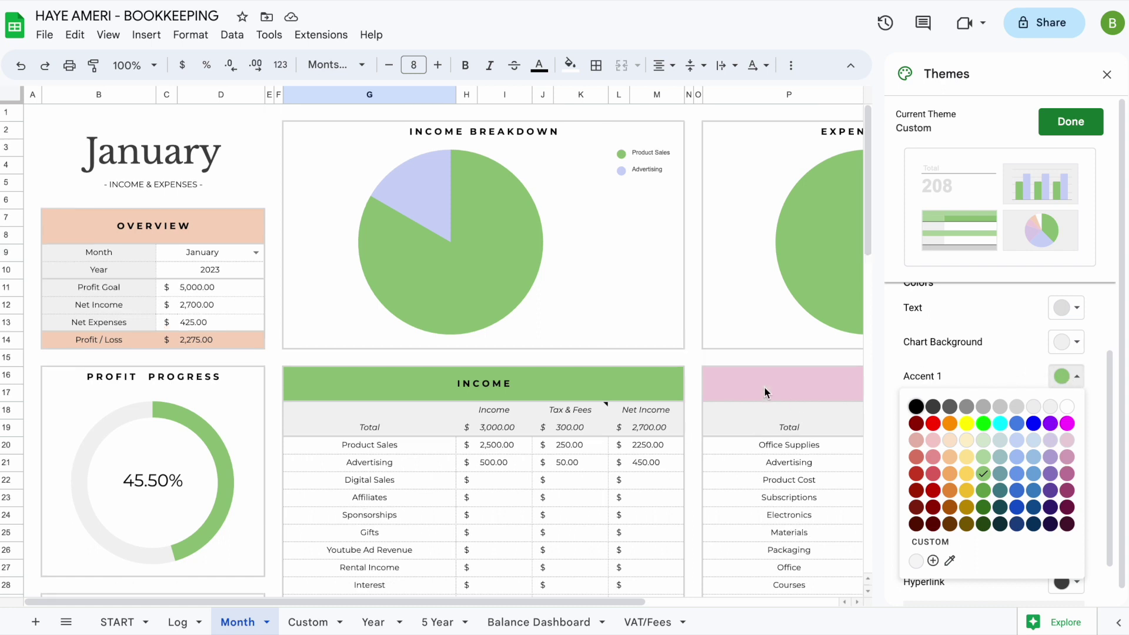